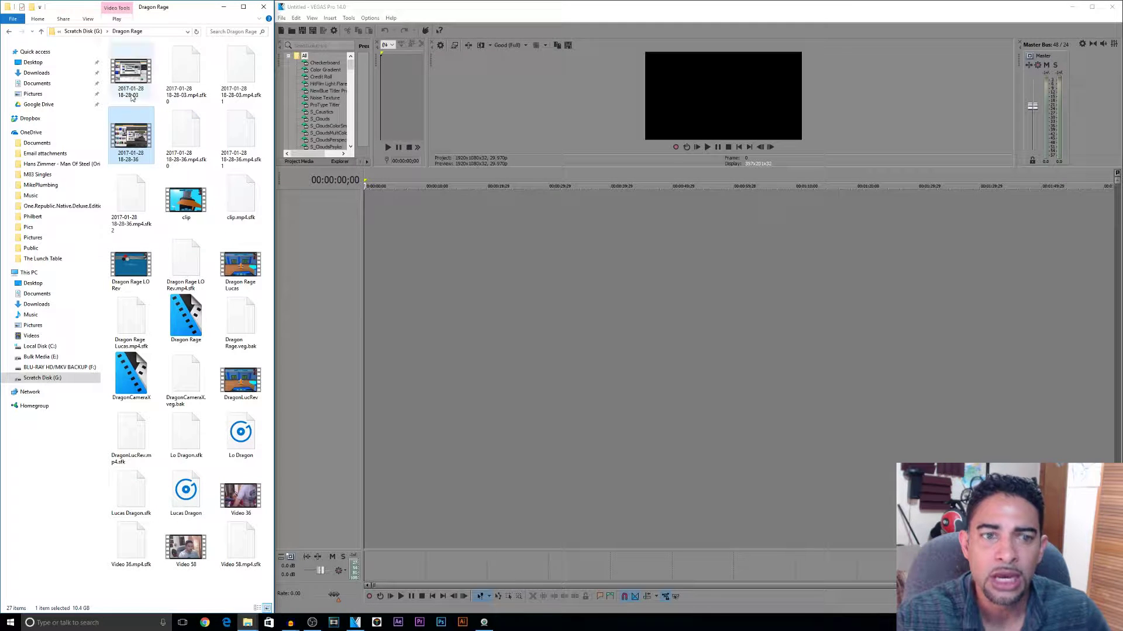
- Place the Video 58 clip at the start of the timeline, keeping the current project video settings
mouse_move(244, 432)
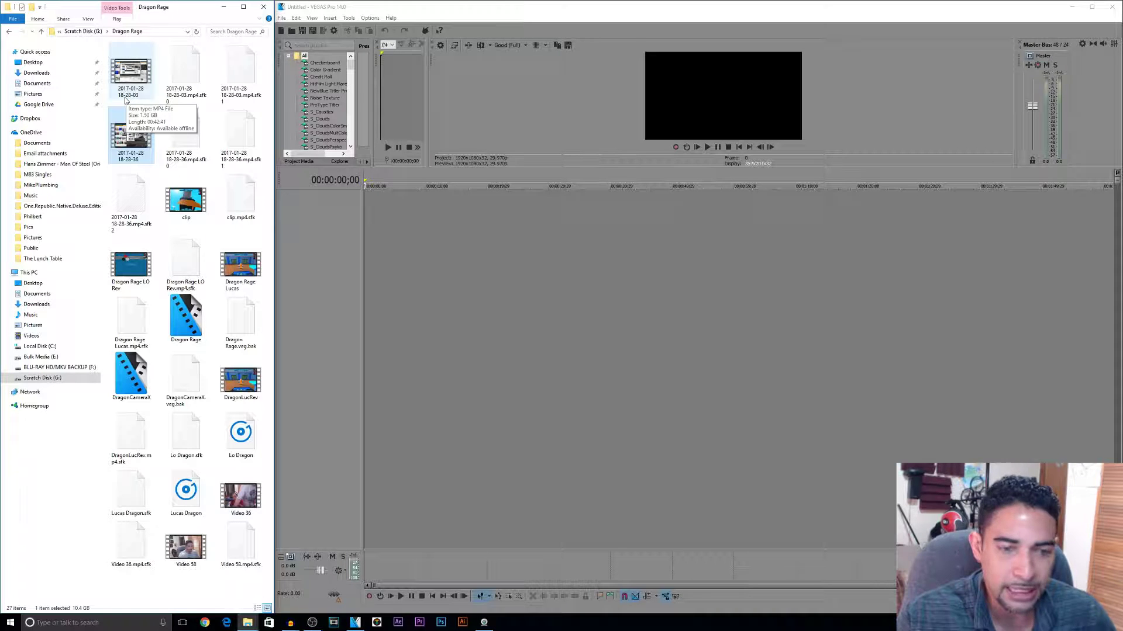
click(186, 548)
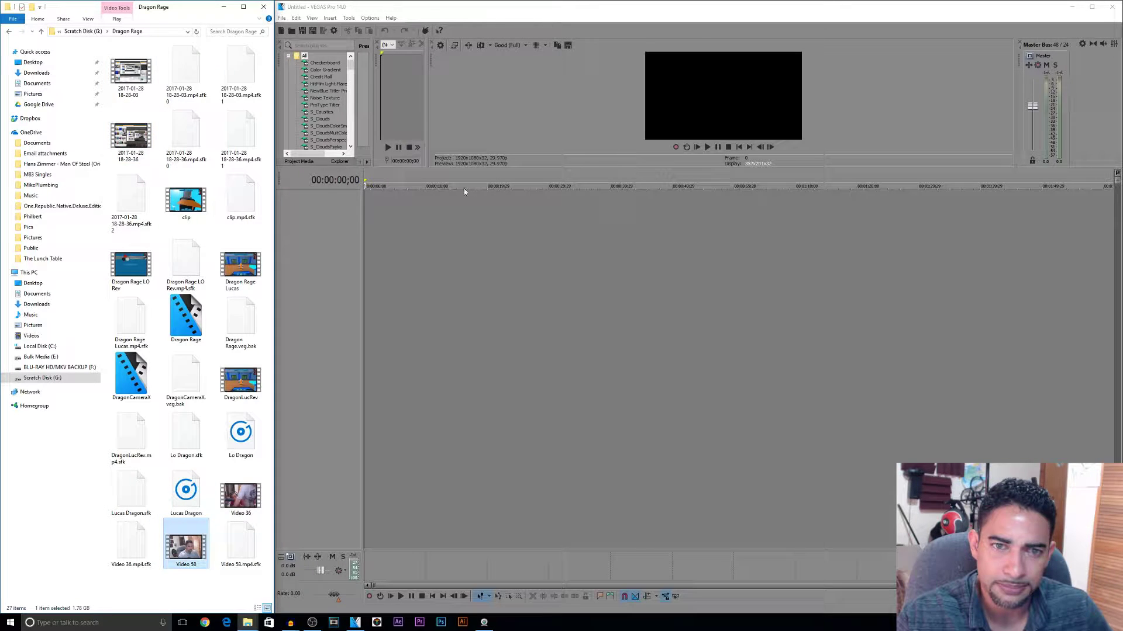
drag(375, 233, 375, 234)
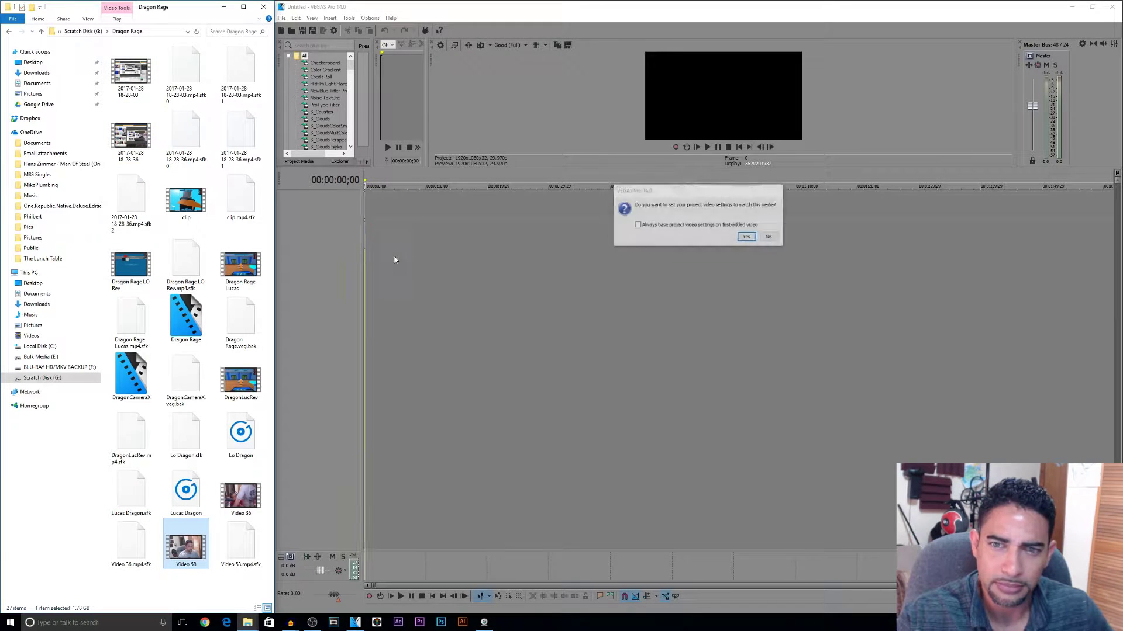
click(767, 236)
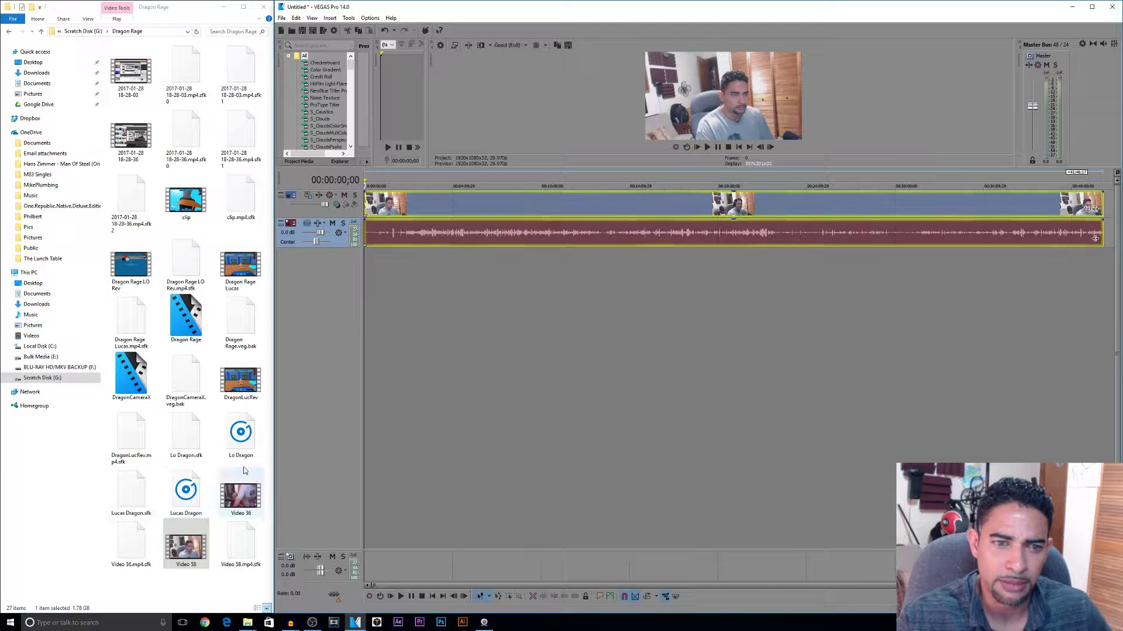
- Add the Lo Dragon and Lucas Dragon audio files on separate tracks below the camera audio, starting at the timeline's beginning
click(244, 449)
drag(244, 449, 367, 305)
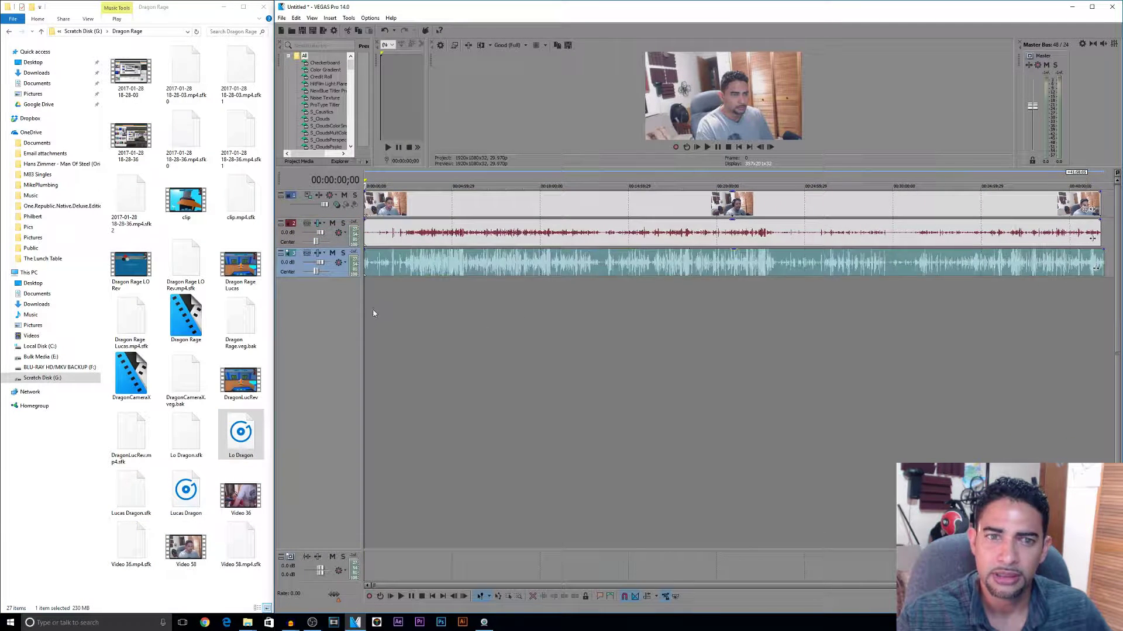
drag(186, 491, 363, 314)
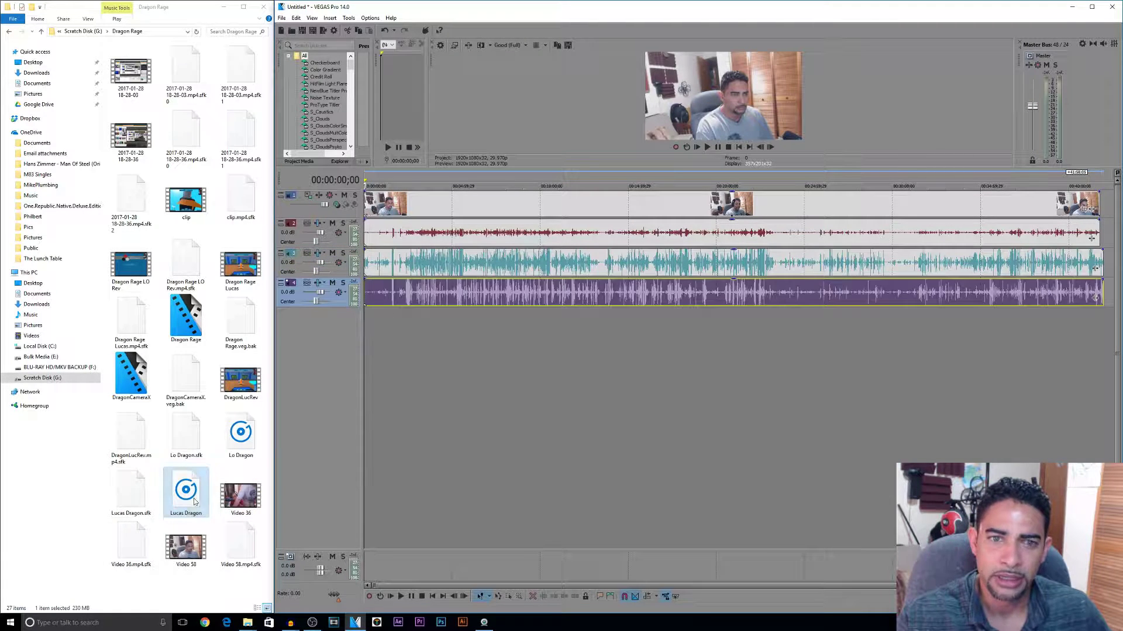
- Mute the video track and its camera audio track
click(393, 274)
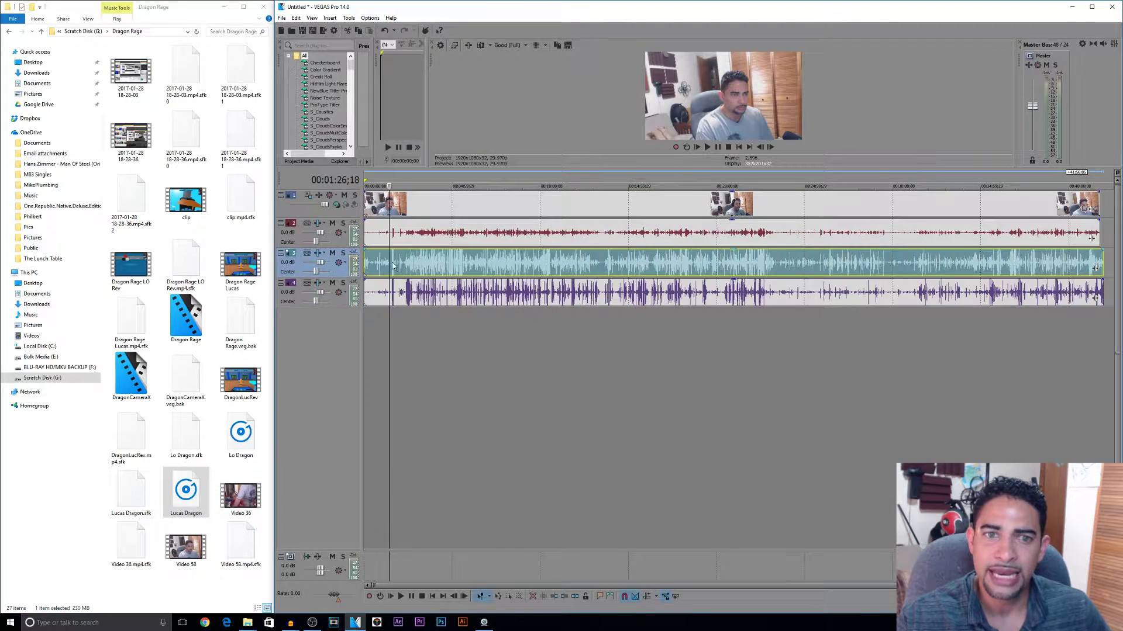
scroll(398, 269, up, 5)
click(332, 224)
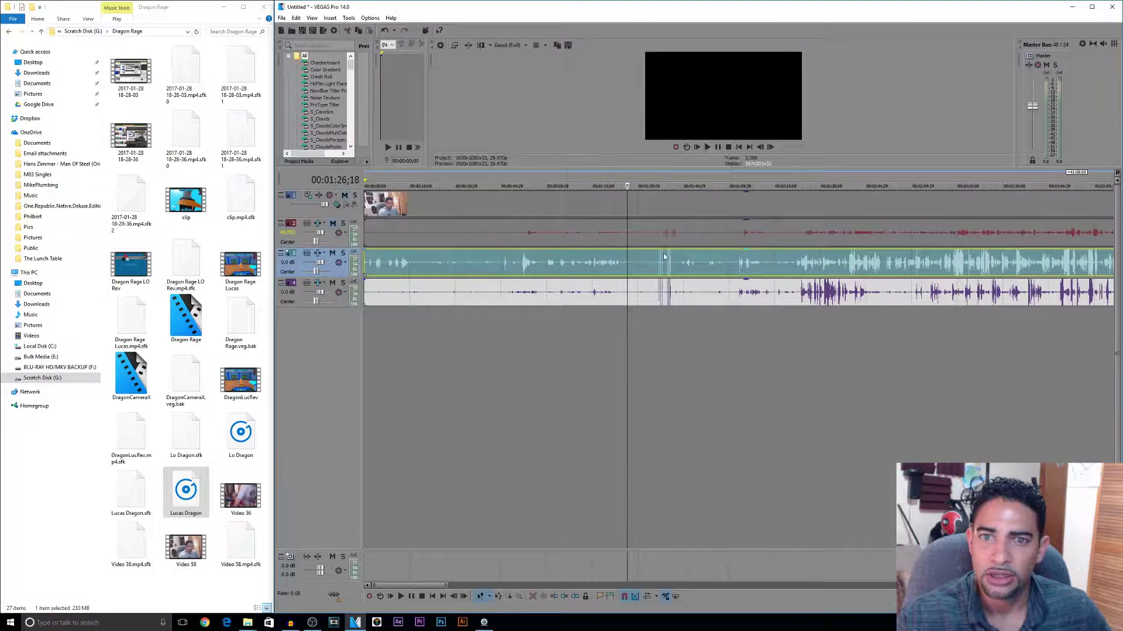
- Play the two voice recordings from about 00:03:21 to check that they are in sync with each other
scroll(635, 291, down, 3)
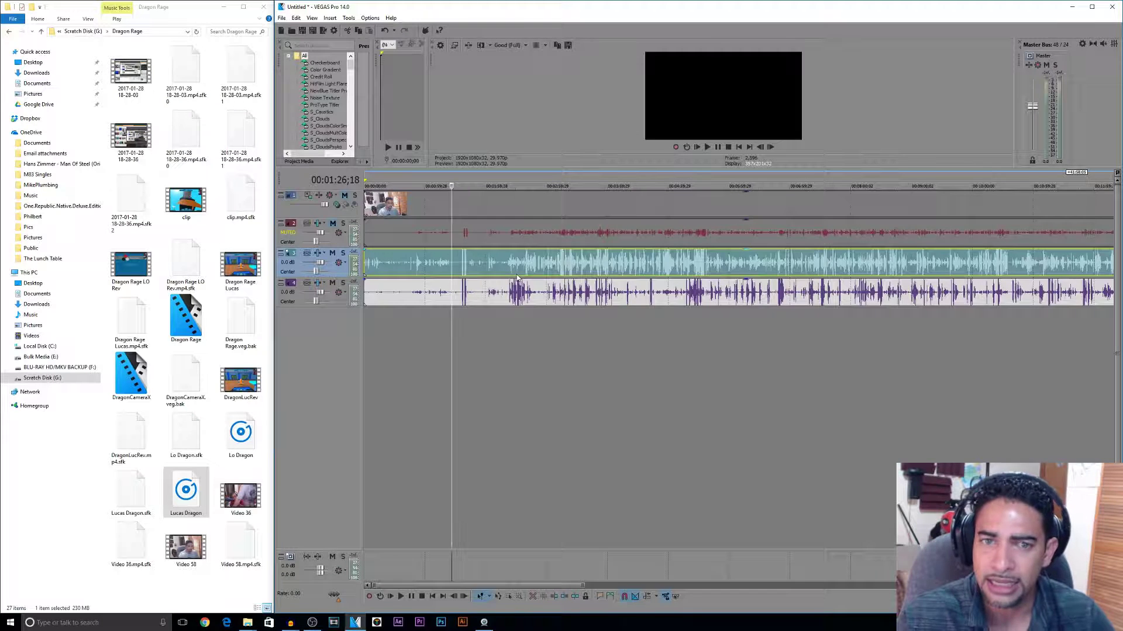
click(568, 266)
key(space)
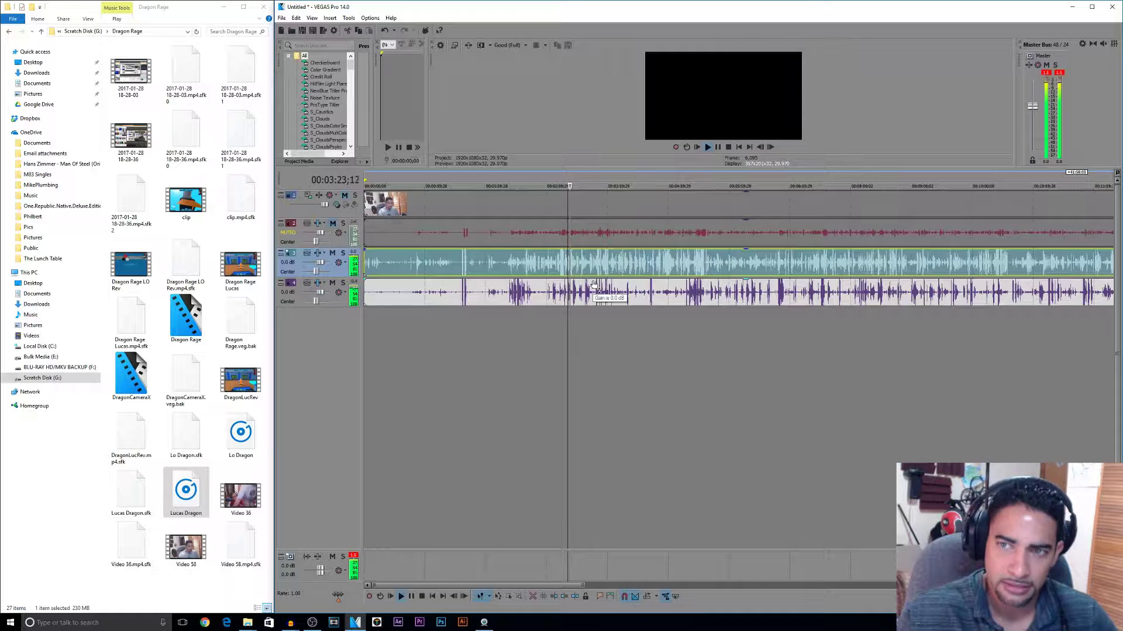
key(space)
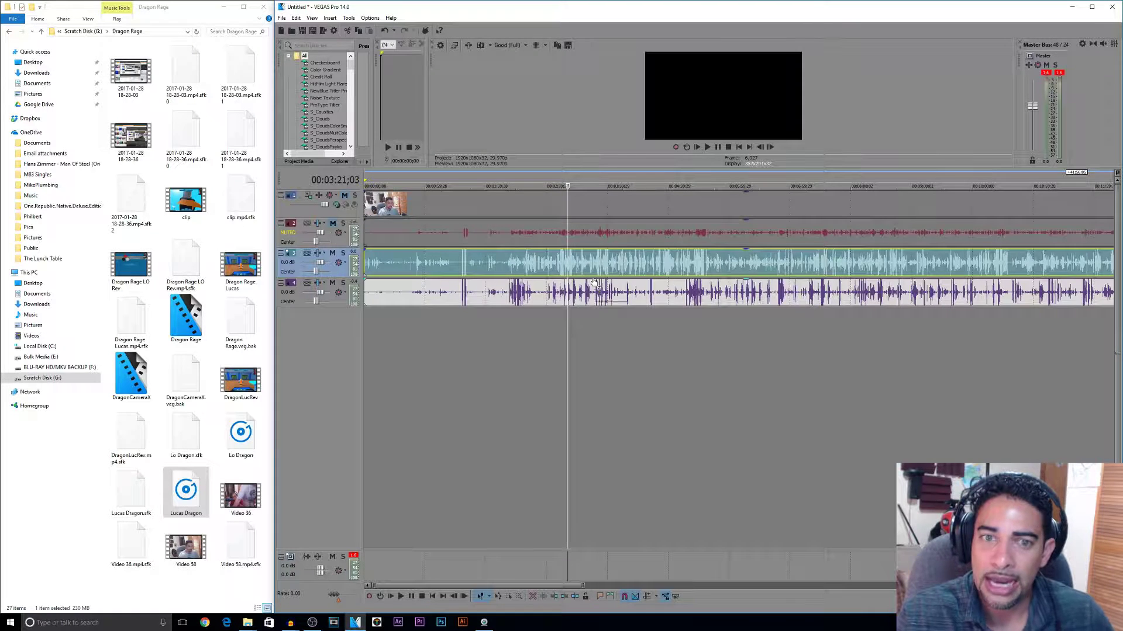
- Group the Lo Dragon and Lucas Dragon recordings so that they move together on the timeline
ctrl+click(433, 297)
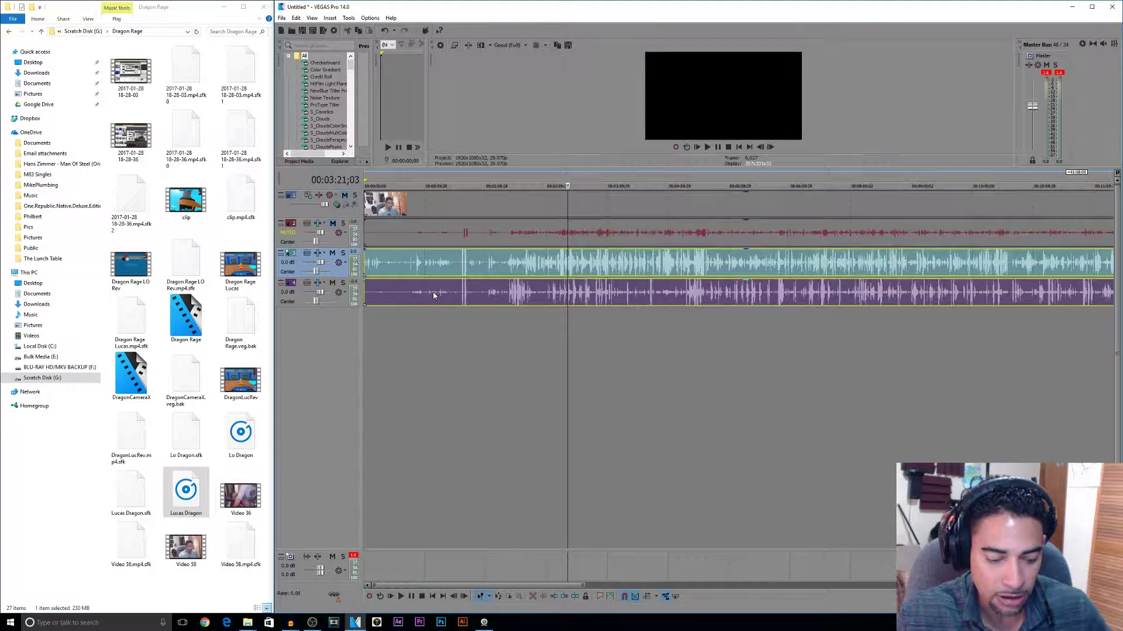
scroll(433, 296, down, 4)
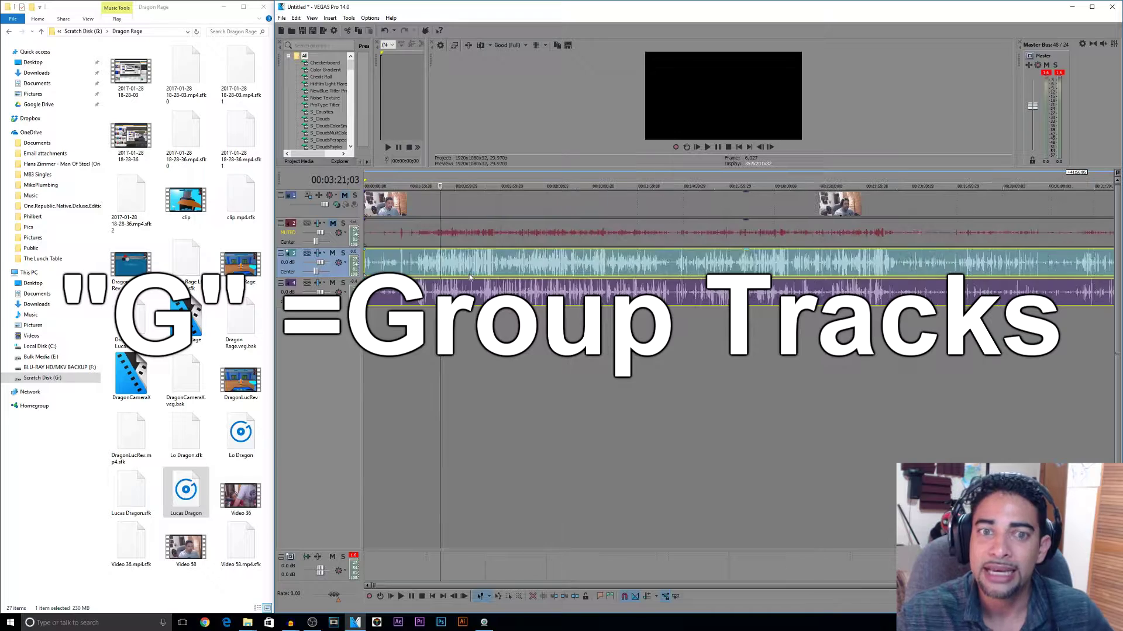
mouse_move(489, 264)
mouse_down()
mouse_move(545, 264)
mouse_move(470, 270)
mouse_up()
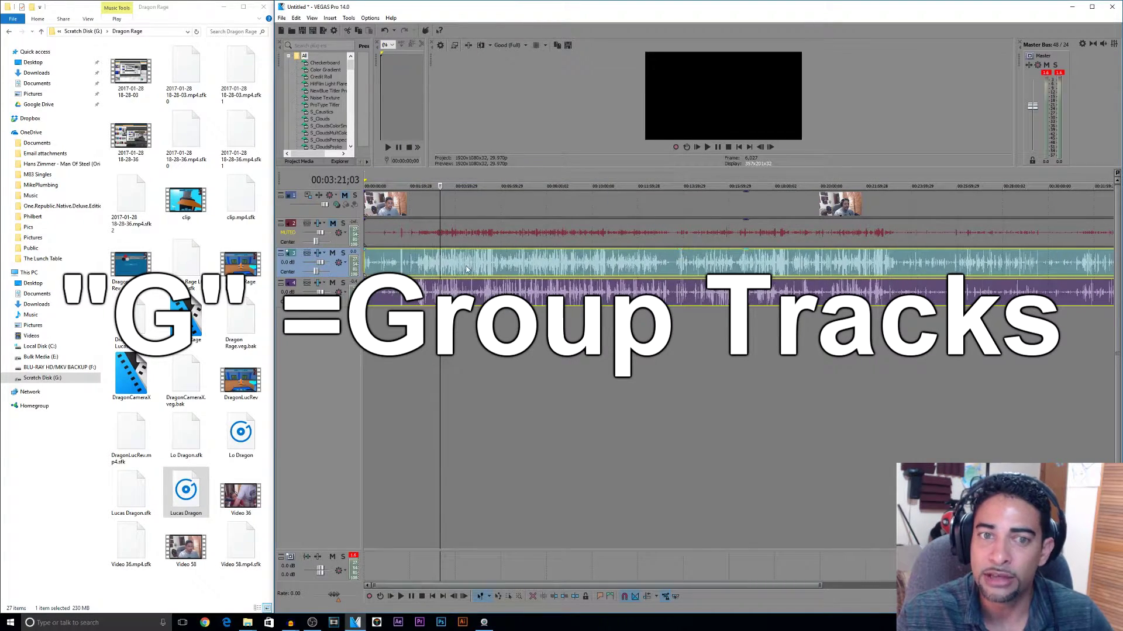
scroll(421, 256, up, 5)
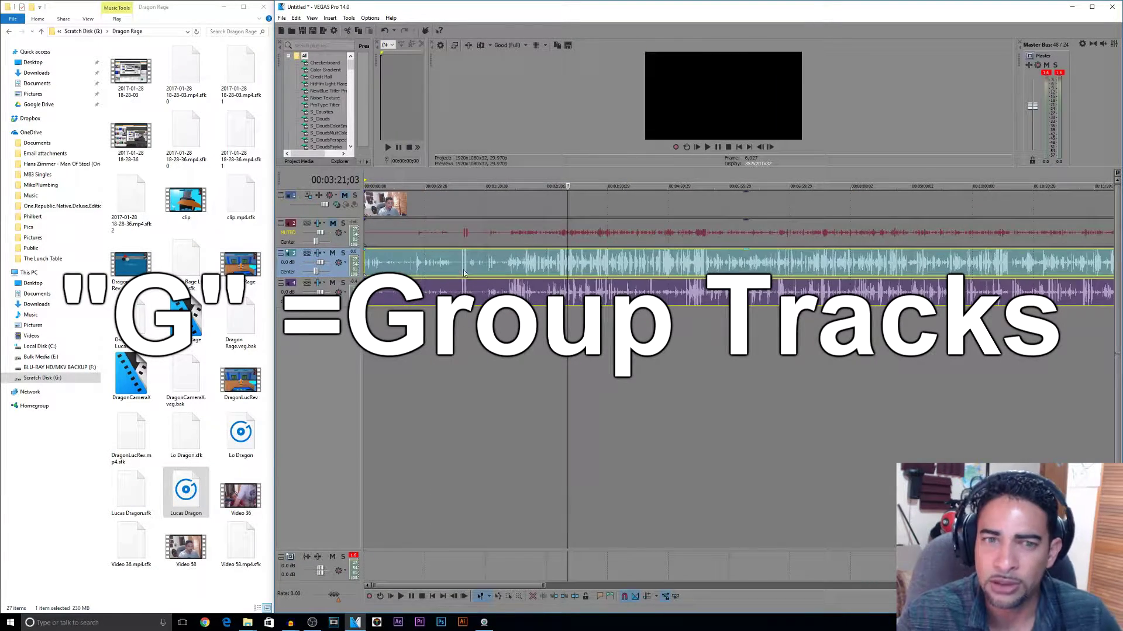
- Shift the camera clip and the voice recordings along the timeline to roughly line up their clap spikes
click(519, 229)
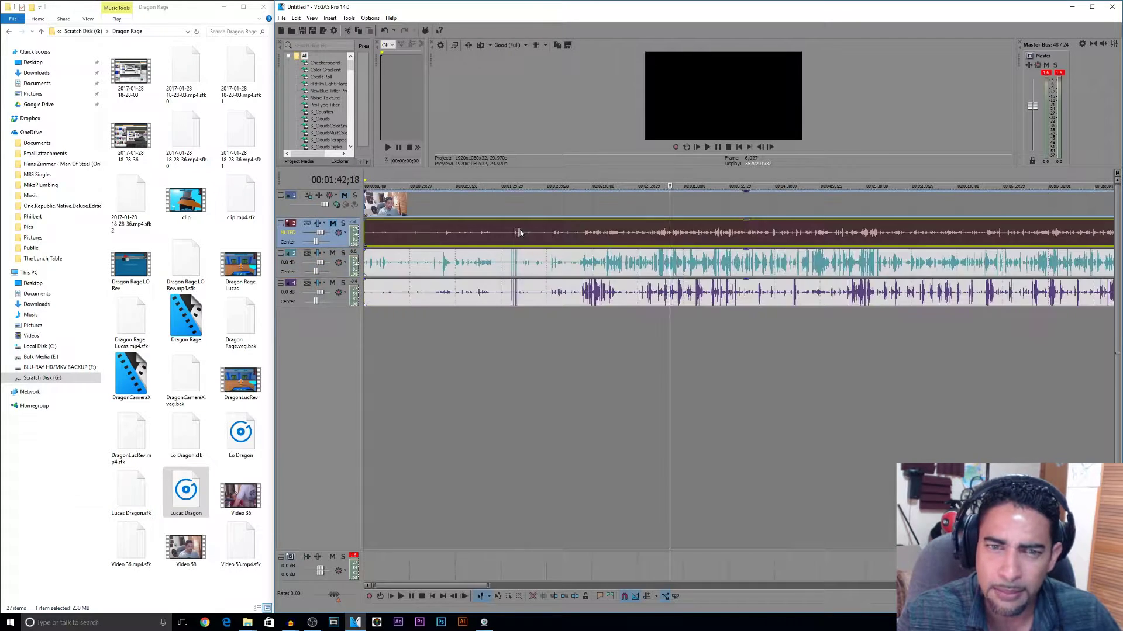
scroll(799, 225, up, 3)
click(797, 205)
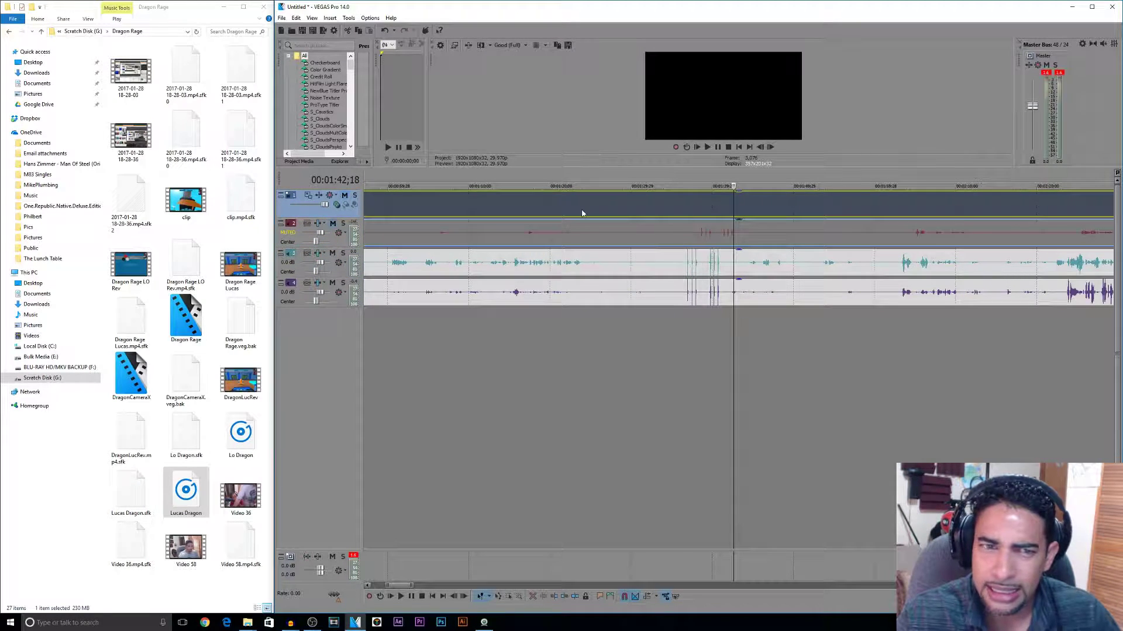
scroll(581, 213, down, 8)
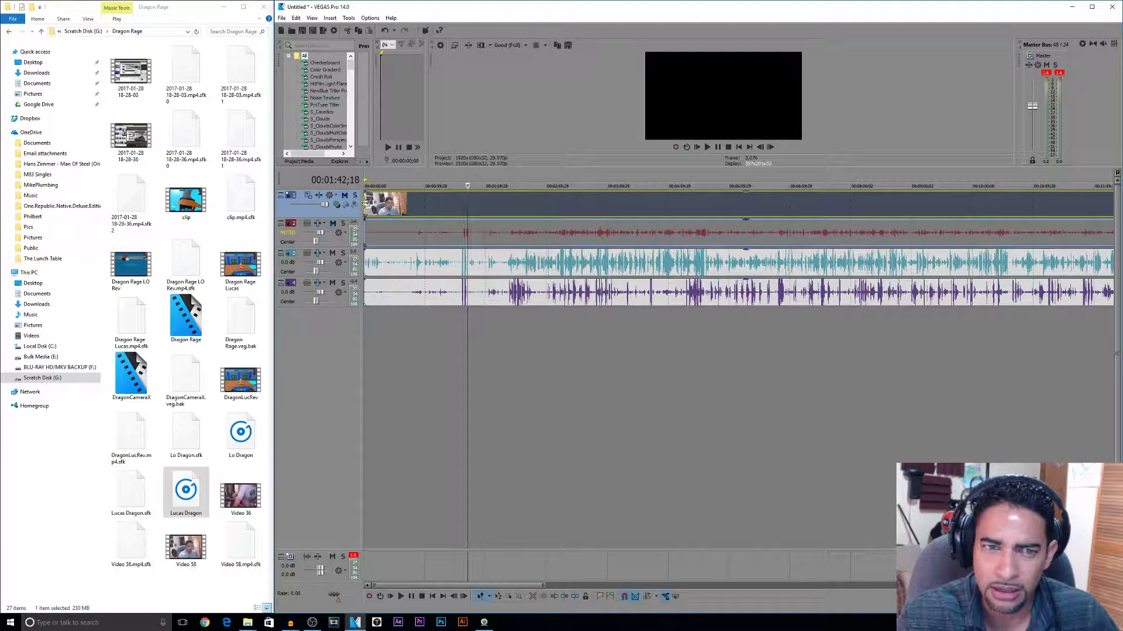
drag(365, 201, 394, 200)
drag(400, 262, 410, 262)
drag(483, 212, 493, 211)
click(472, 233)
scroll(450, 232, up, 5)
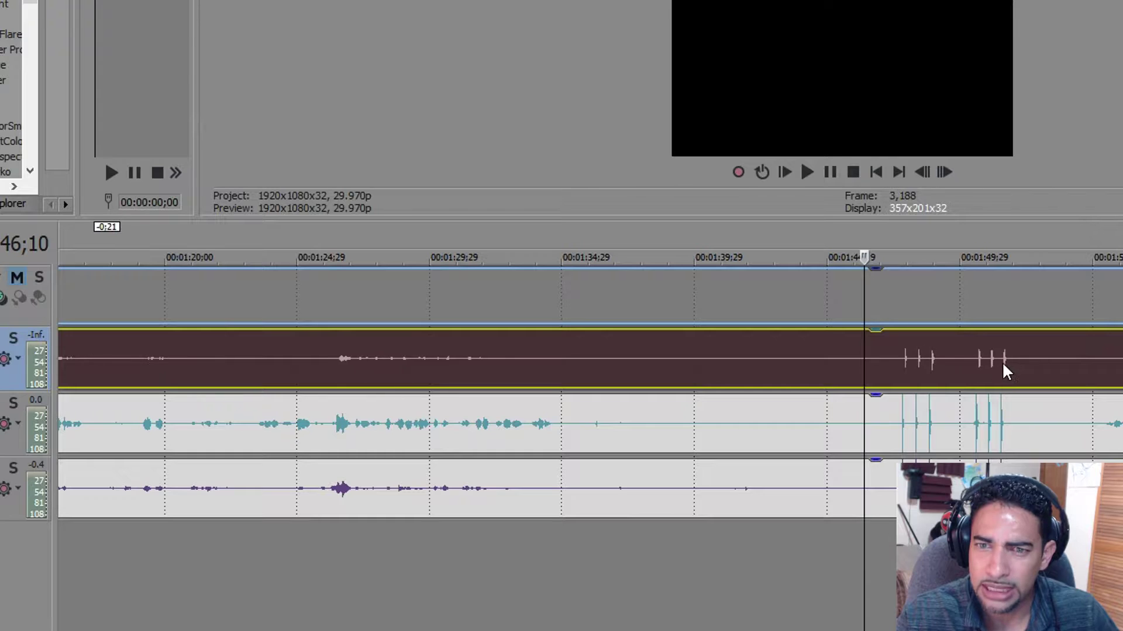
- Fine-align the camera audio's clap spikes with those of the voice recordings near 00:01:51, and unmute the video track
click(1001, 373)
scroll(999, 430, up, 5)
drag(836, 394, 954, 353)
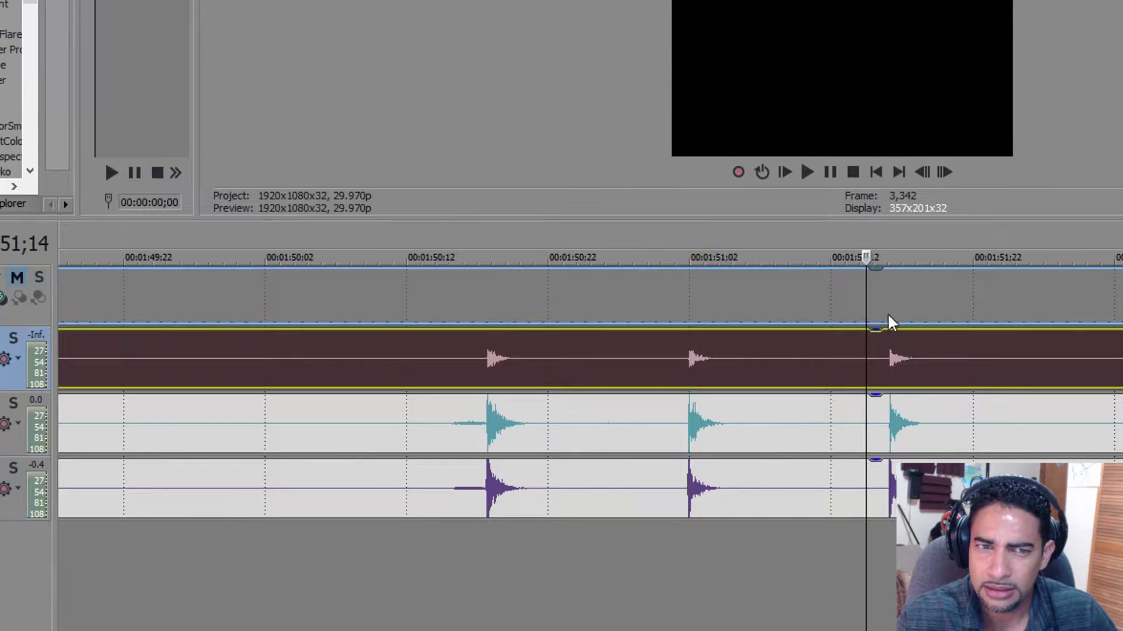
click(893, 301)
click(16, 279)
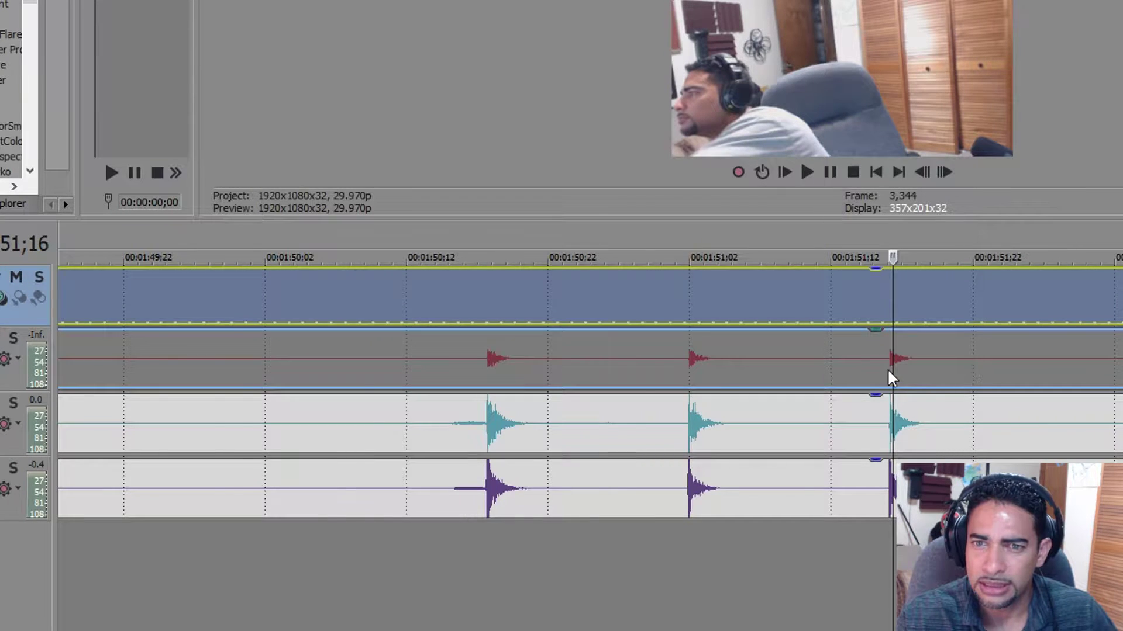
scroll(890, 369, up, 5)
click(818, 348)
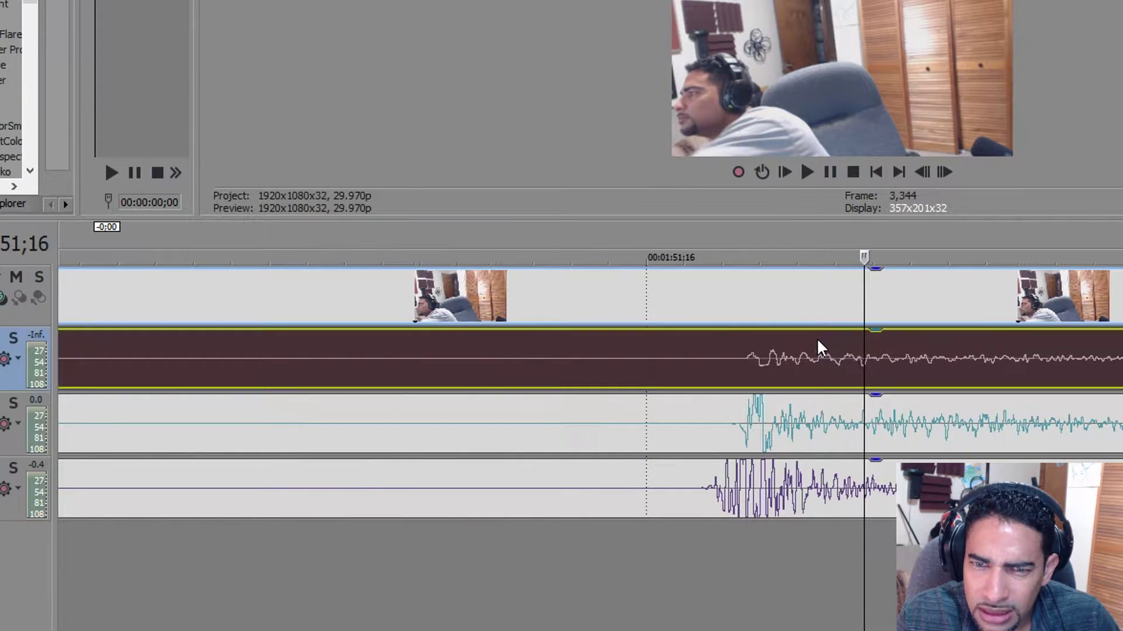
- Play the aligned clips from about 00:02:33 to check the sync
scroll(824, 345, down, 6)
key(space)
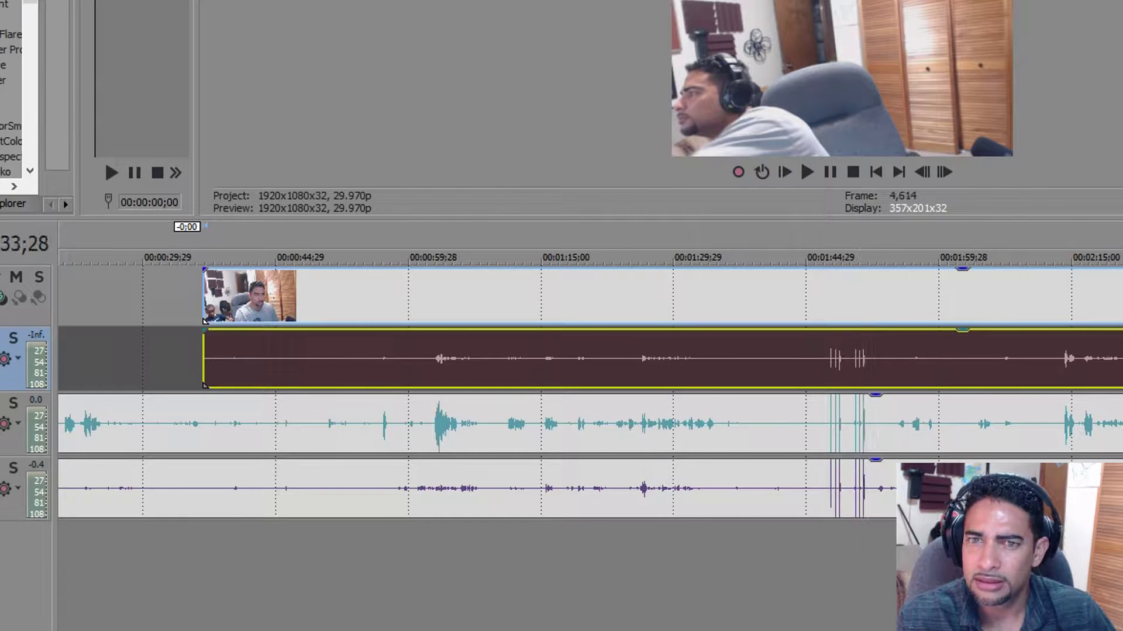
scroll(608, 445, down, 4)
key(space)
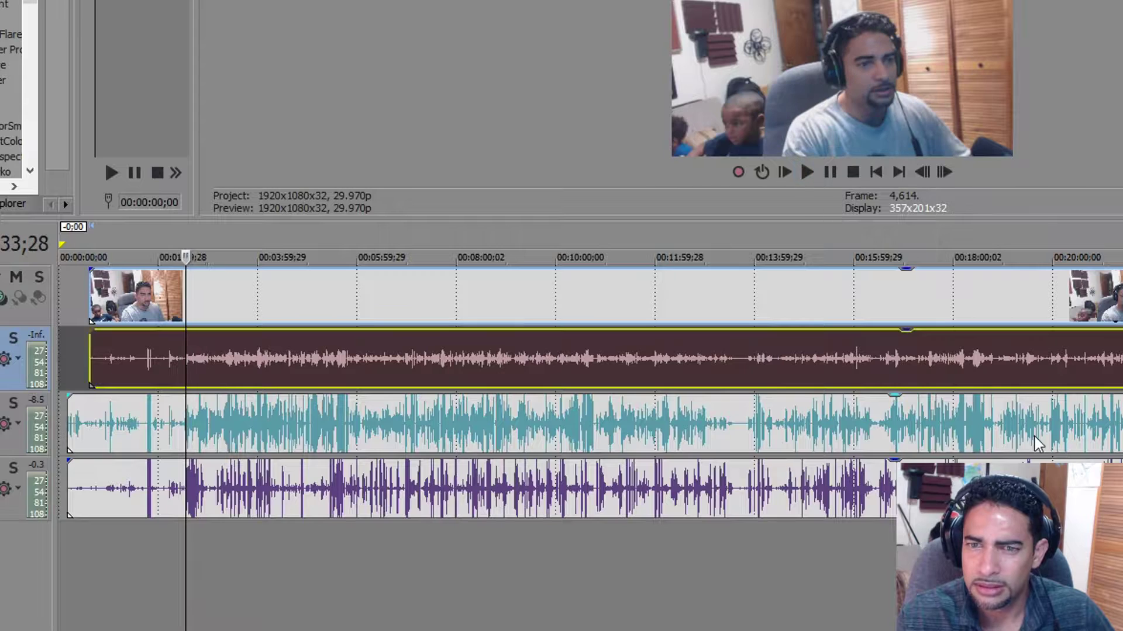
click(1032, 420)
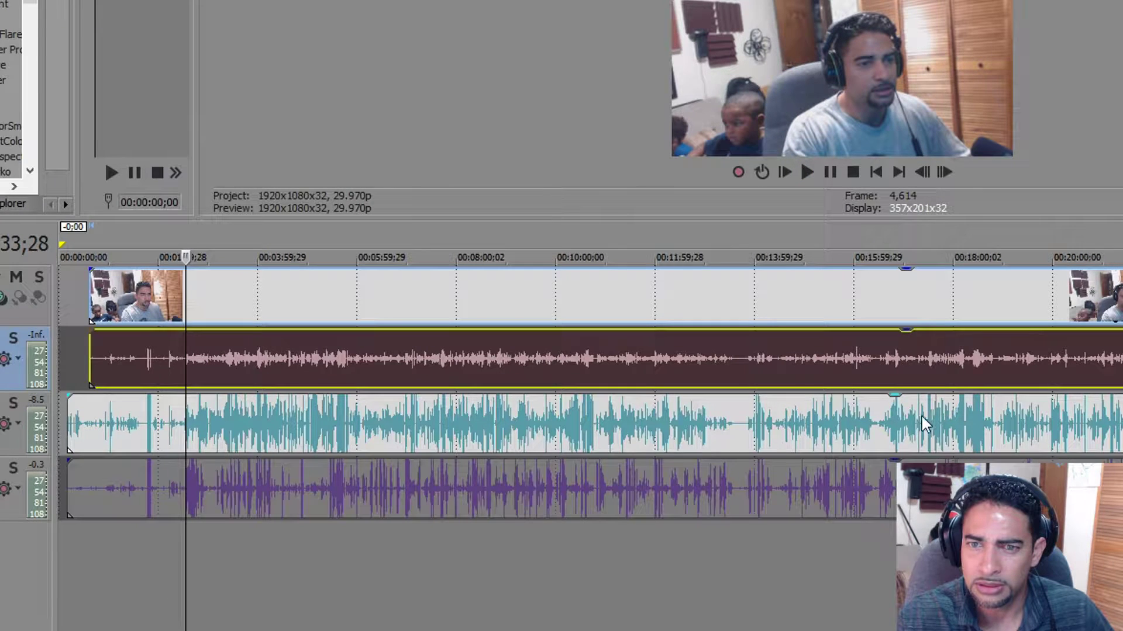
click(956, 416)
key(space)
scroll(863, 428, up, 6)
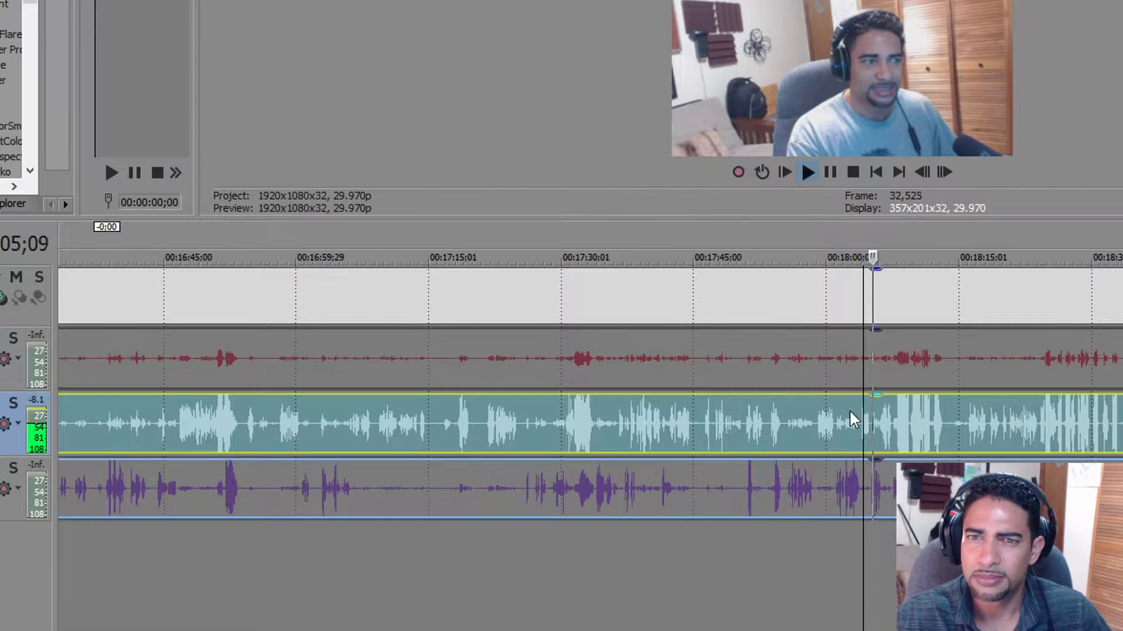
scroll(824, 380, up, 4)
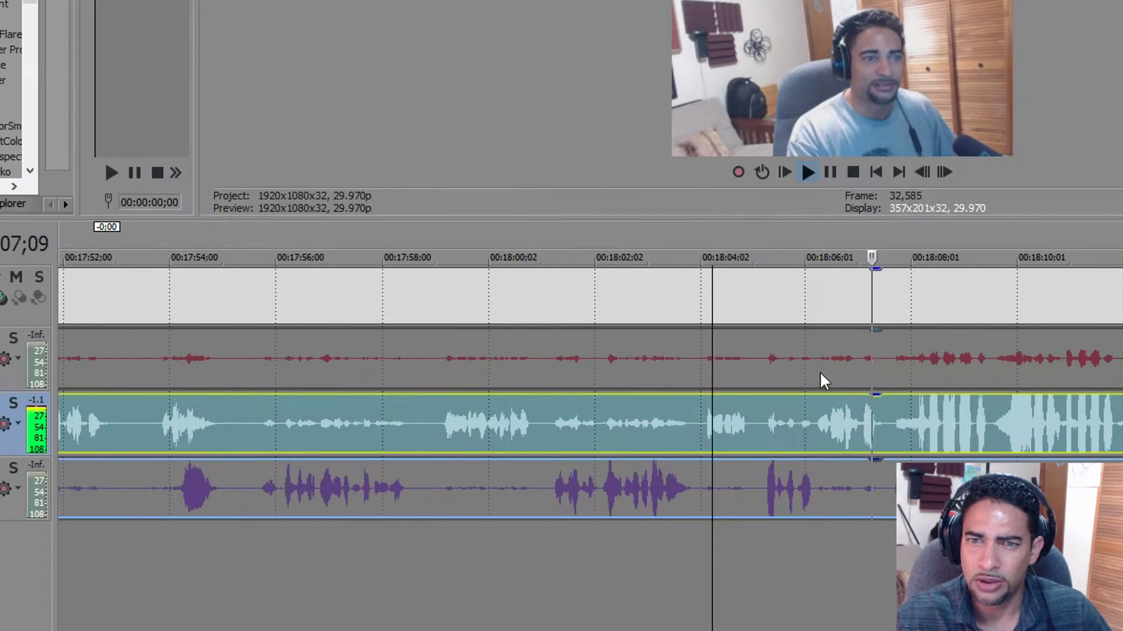
key(space)
- Enlarge the video preview area and replay from 00:18:04;04 to compare the lip movement with the voice
drag(1027, 219, 1027, 550)
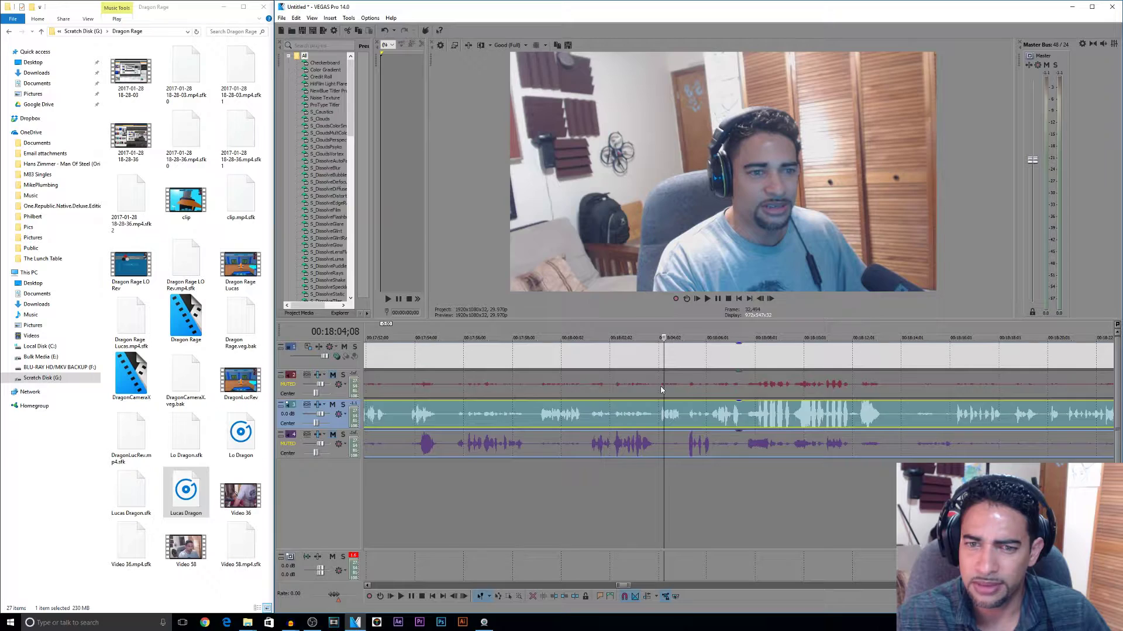
scroll(914, 442, up, 6)
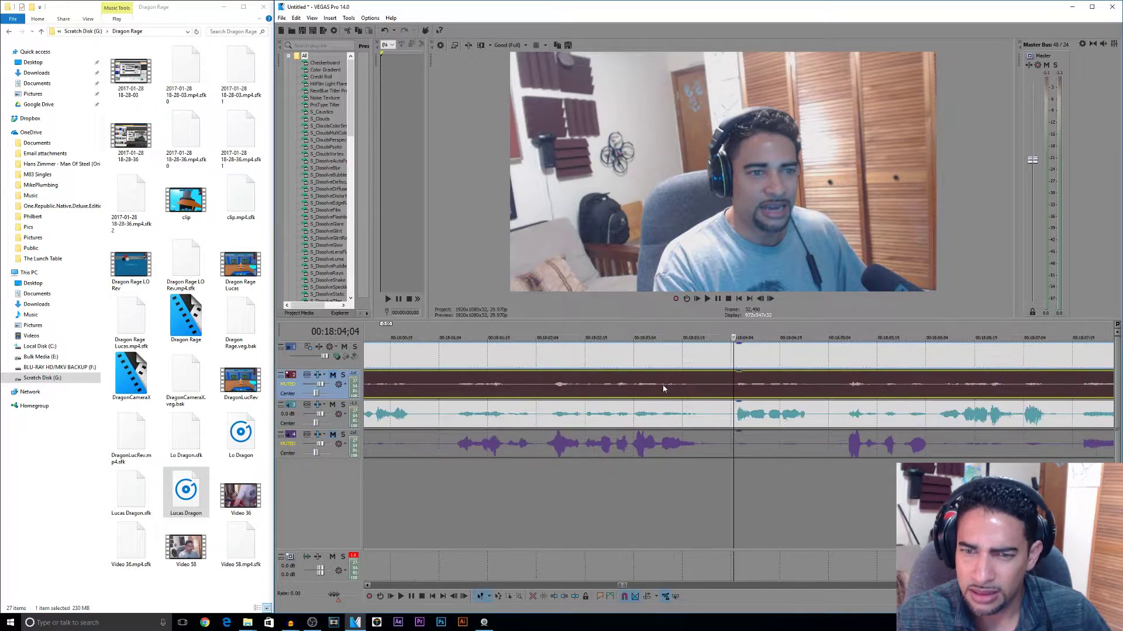
key(space)
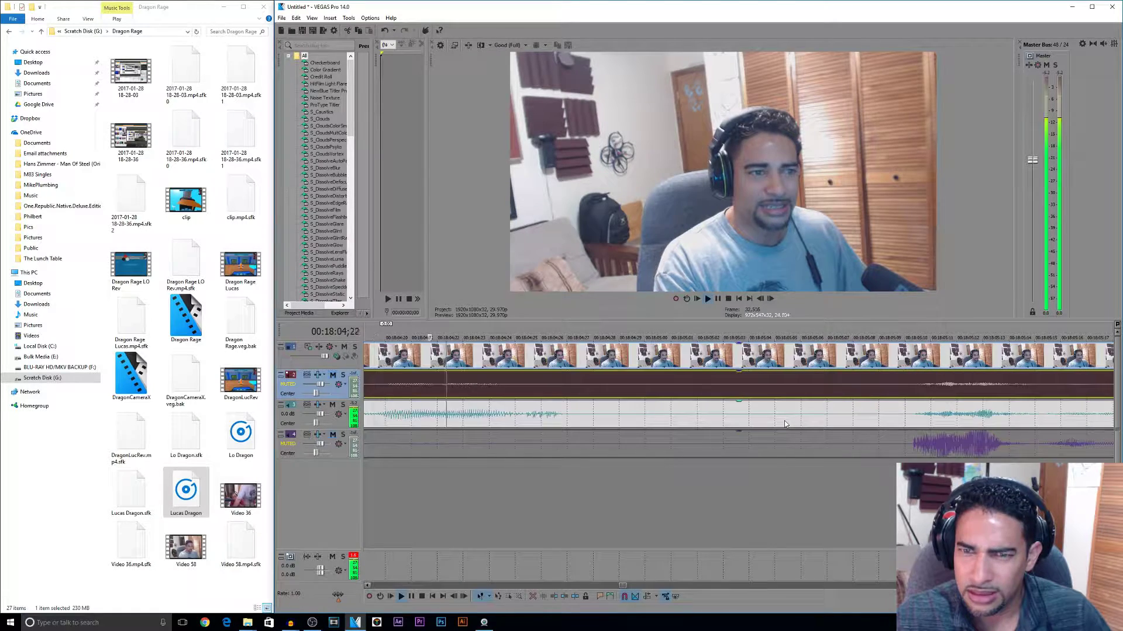
scroll(784, 419, down, 4)
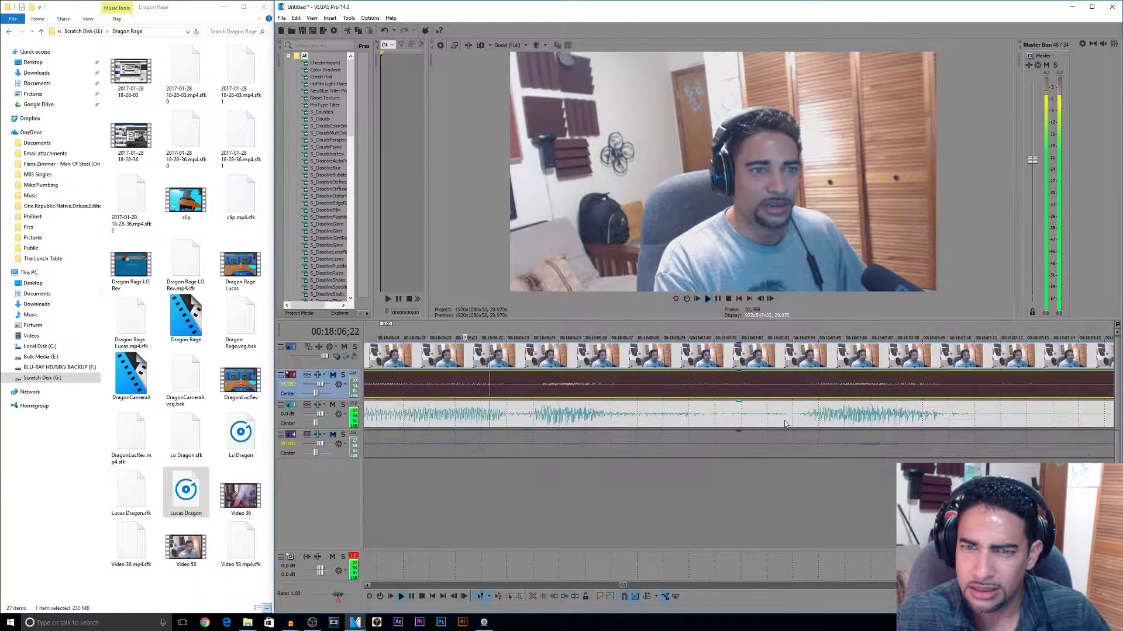
key(space)
scroll(773, 393, down, 5)
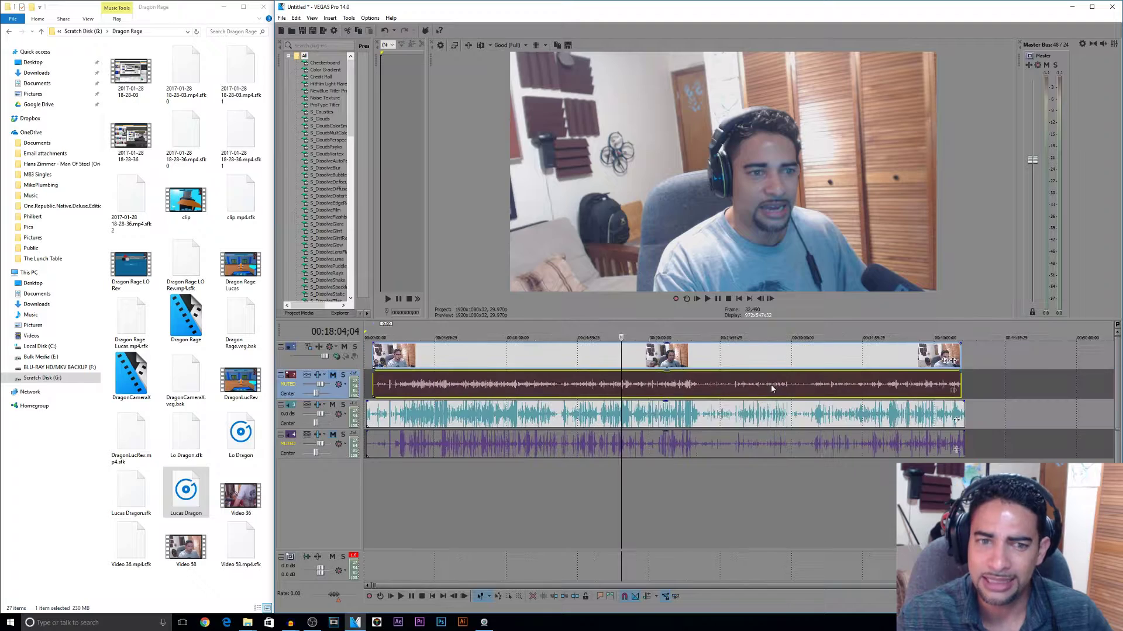
- Group the video, camera audio and both voice recordings, and shift the whole group slightly right on the timeline
click(532, 355)
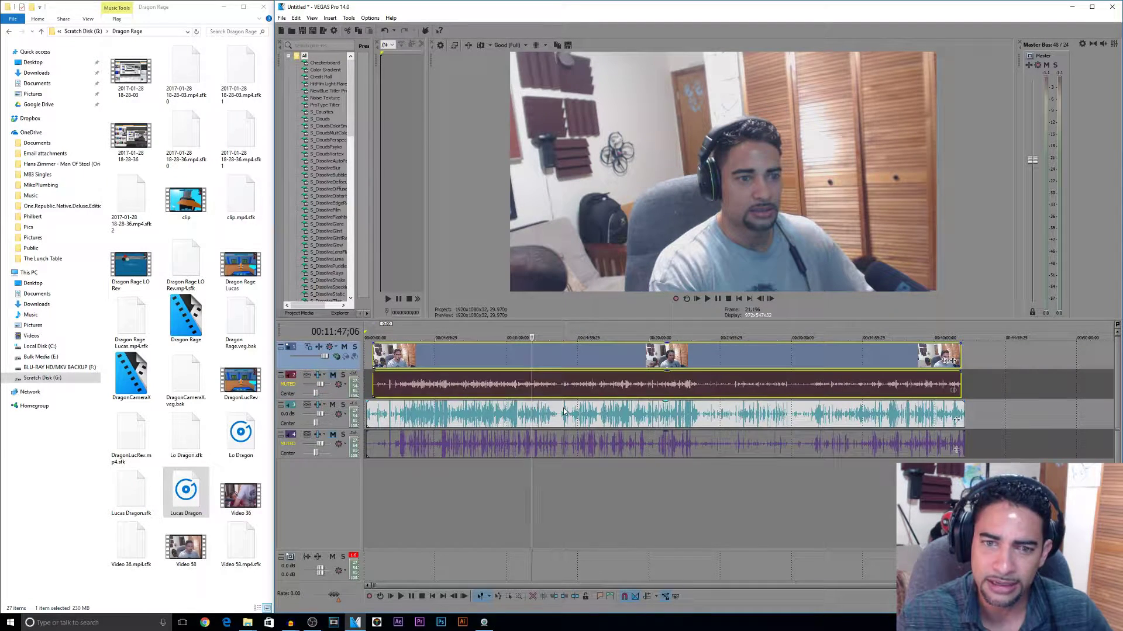
ctrl+click(565, 412)
ctrl+click(570, 443)
key(g)
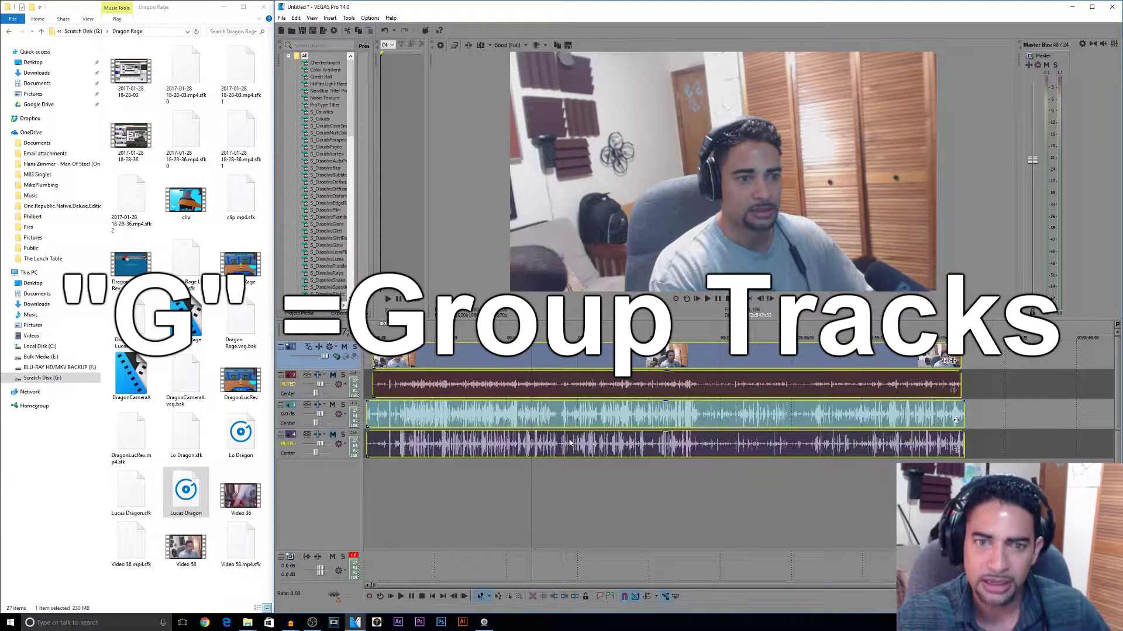
mouse_move(491, 363)
mouse_down()
mouse_move(525, 358)
mouse_move(510, 361)
mouse_up()
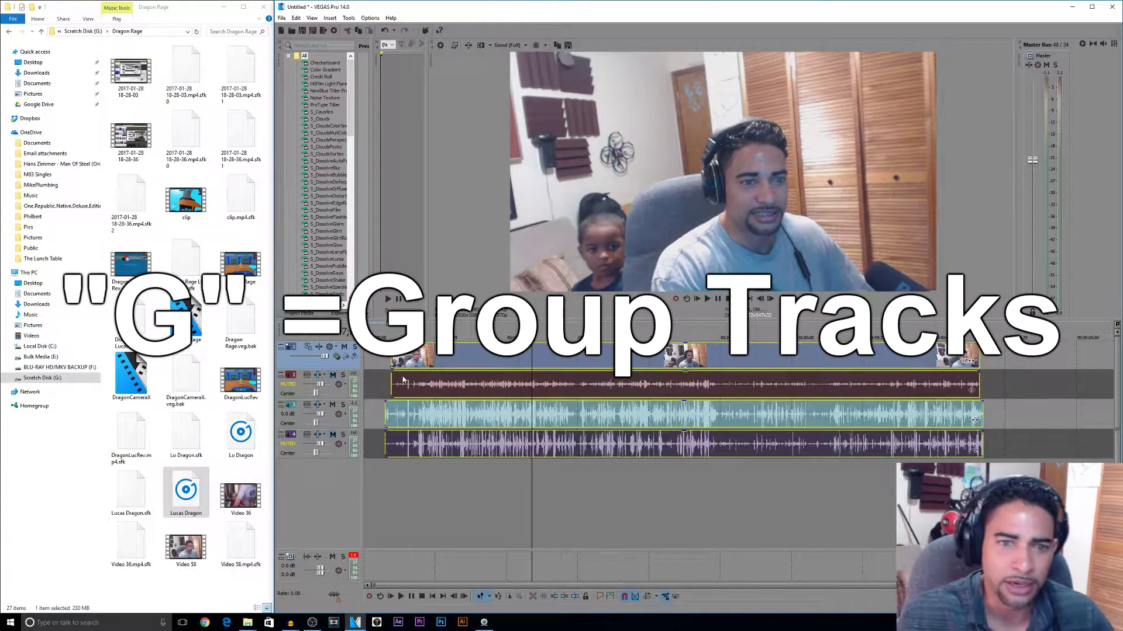
- Add Video 36 on new tracks with its audio above its video, and shift it right until its claps roughly match the other recordings
drag(241, 494, 362, 475)
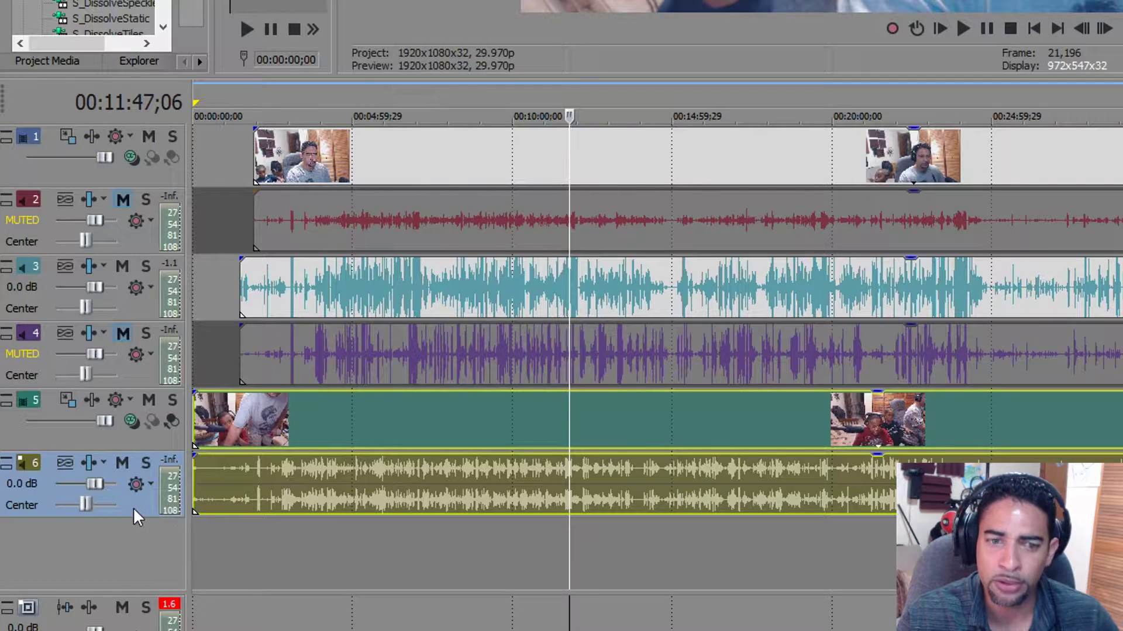
drag(133, 508, 135, 392)
drag(345, 406, 373, 401)
click(289, 399)
scroll(289, 404, up, 5)
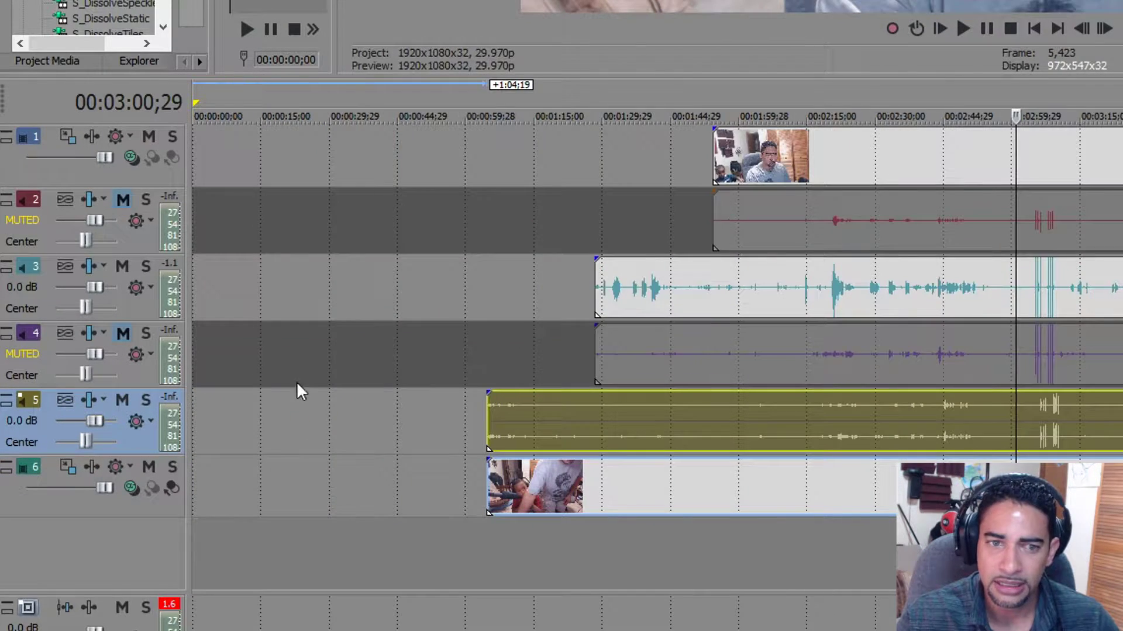
- Mute the first camera's video, the Lo Dragon voice and Video 36's audio, and unmute the Lucas Dragon voice
click(146, 138)
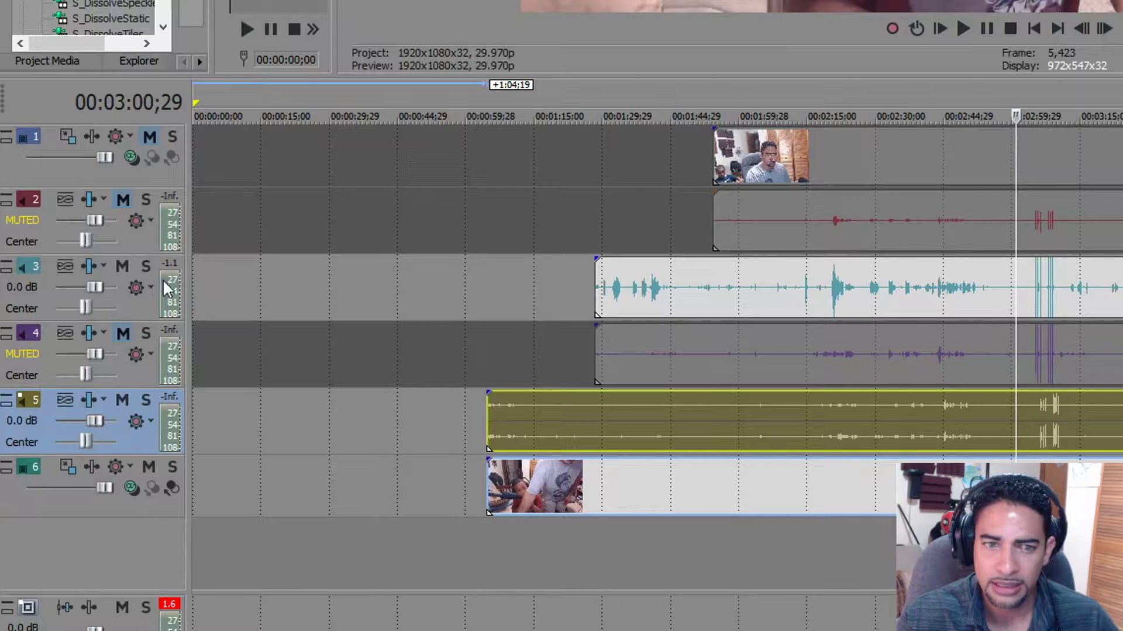
click(123, 267)
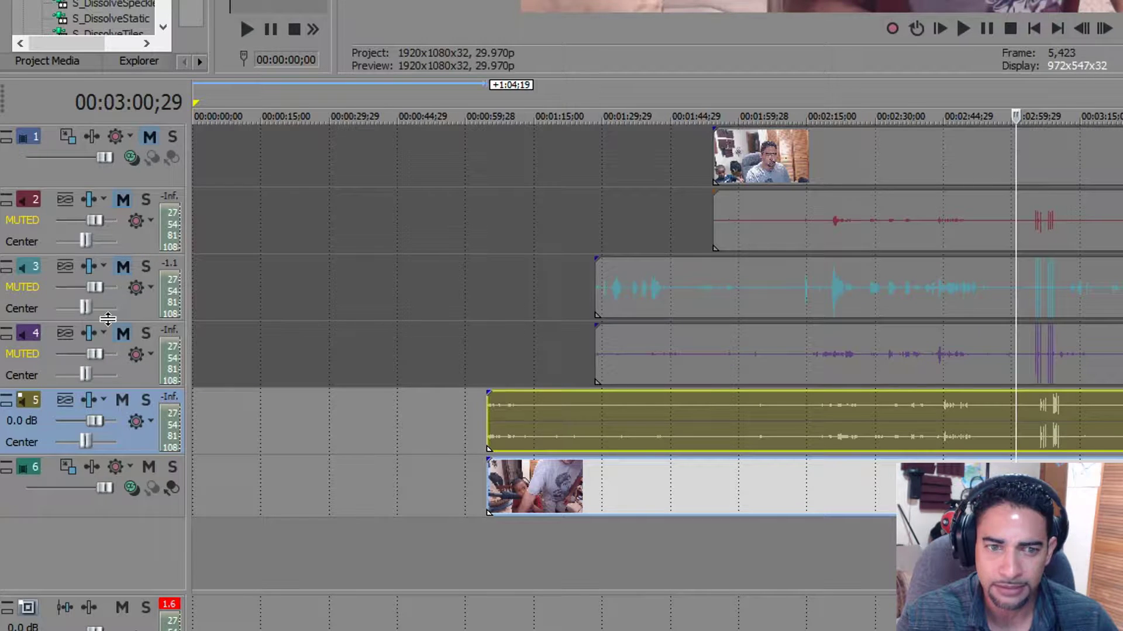
click(123, 333)
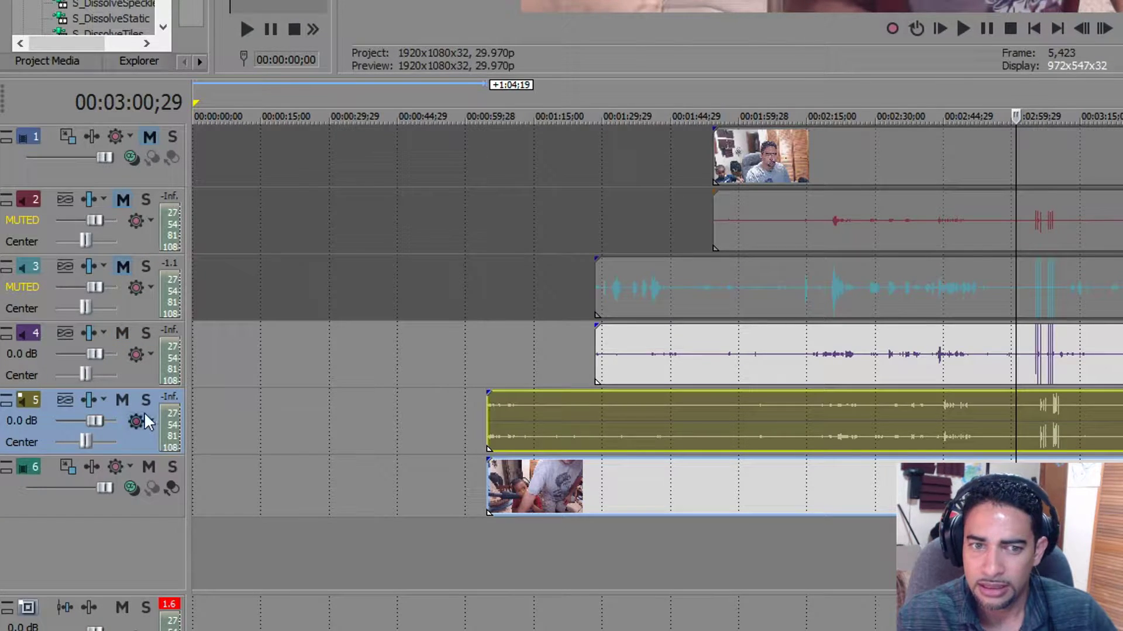
click(123, 400)
- Nudge Video 36 so its last clap spike near 00:03:09;04 lines up with the spikes on the other tracks
click(1030, 416)
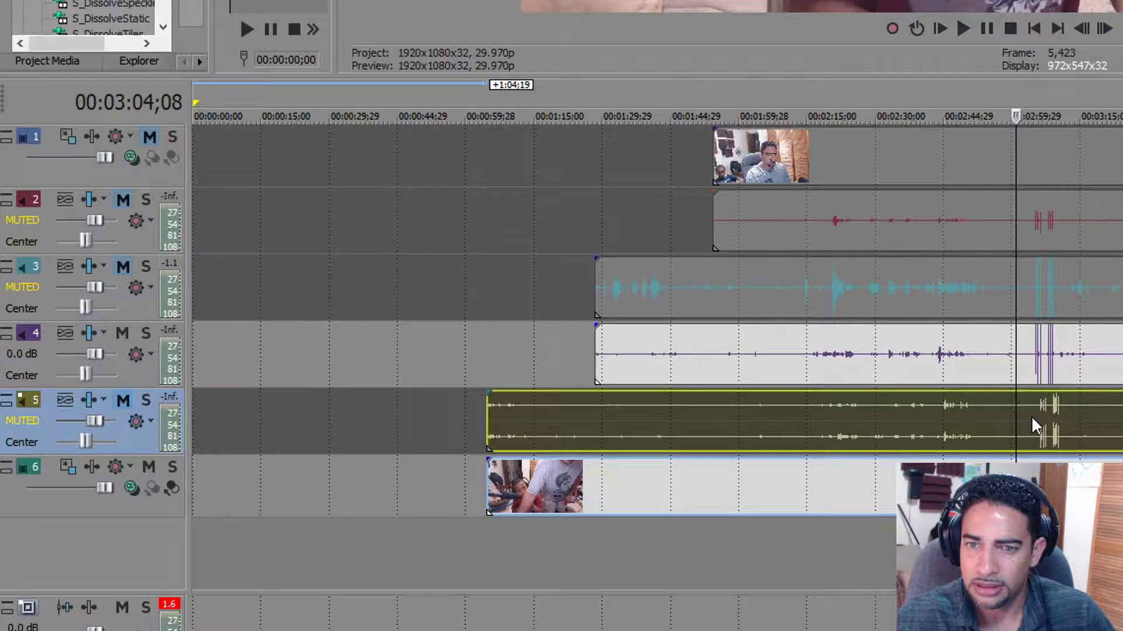
scroll(1031, 416, up, 5)
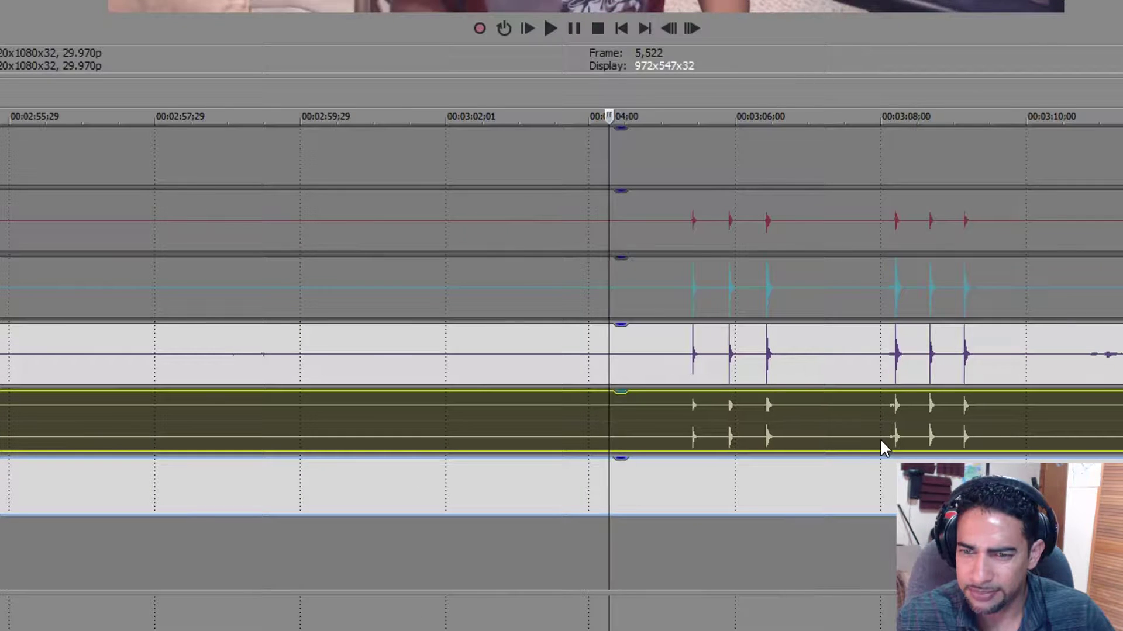
click(962, 405)
scroll(965, 403, up, 5)
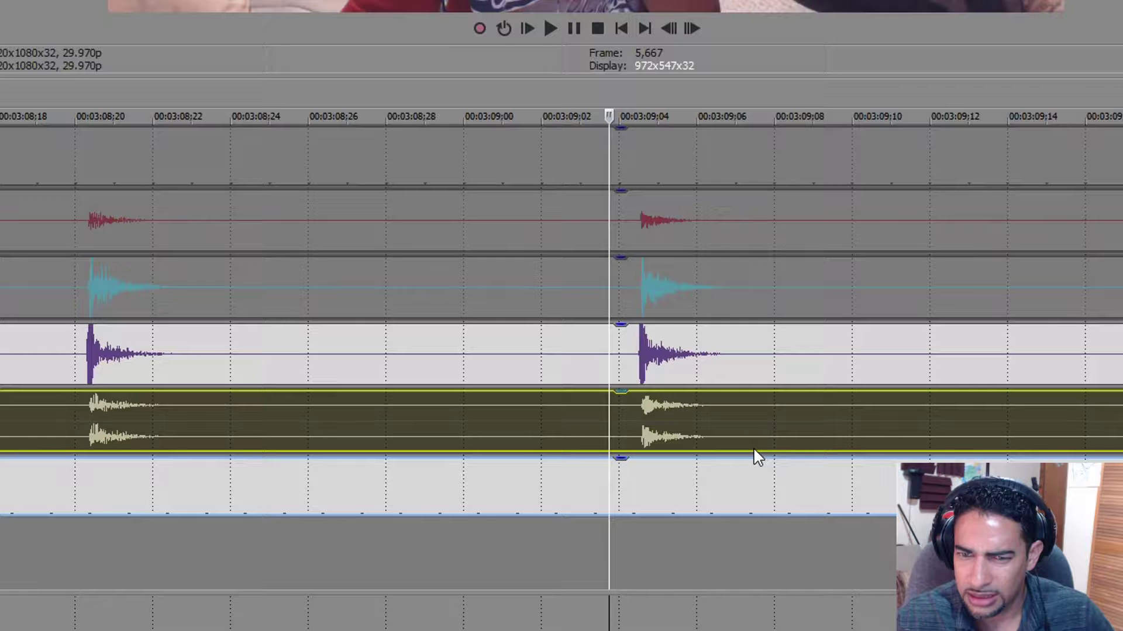
key(KP_4)
key(KP_6)
click(627, 434)
scroll(808, 423, up, 5)
click(810, 423)
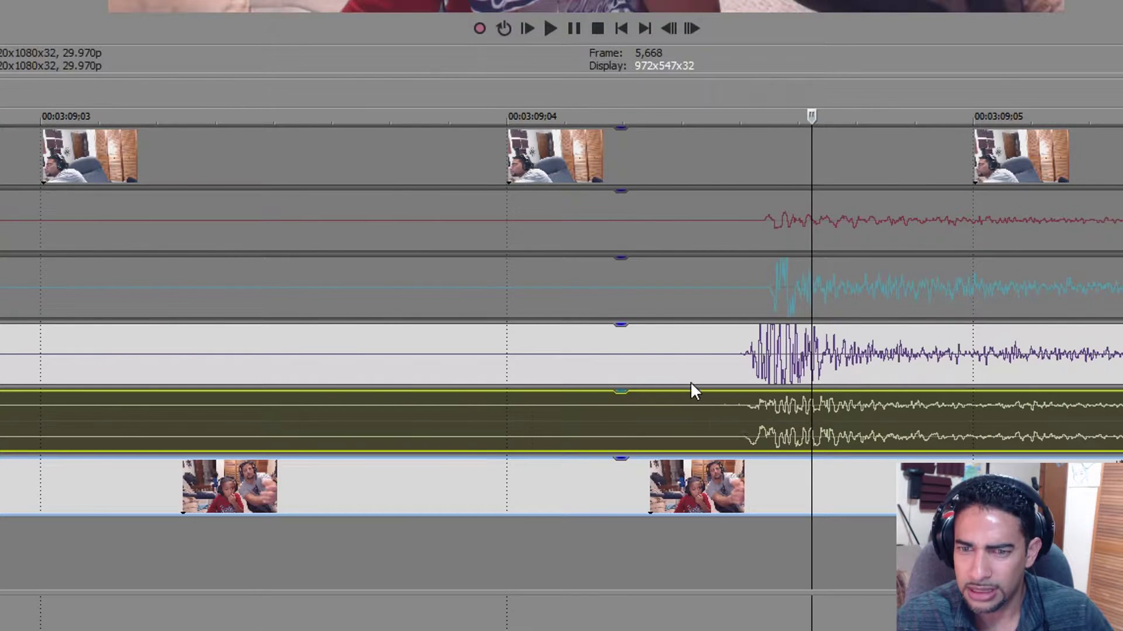
- Play Video 36 with the Lucas Dragon voice, including from about 00:03:52;07, to check the sync
scroll(687, 378, down, 8)
click(602, 371)
key(space)
key(space)
scroll(696, 409, down, 5)
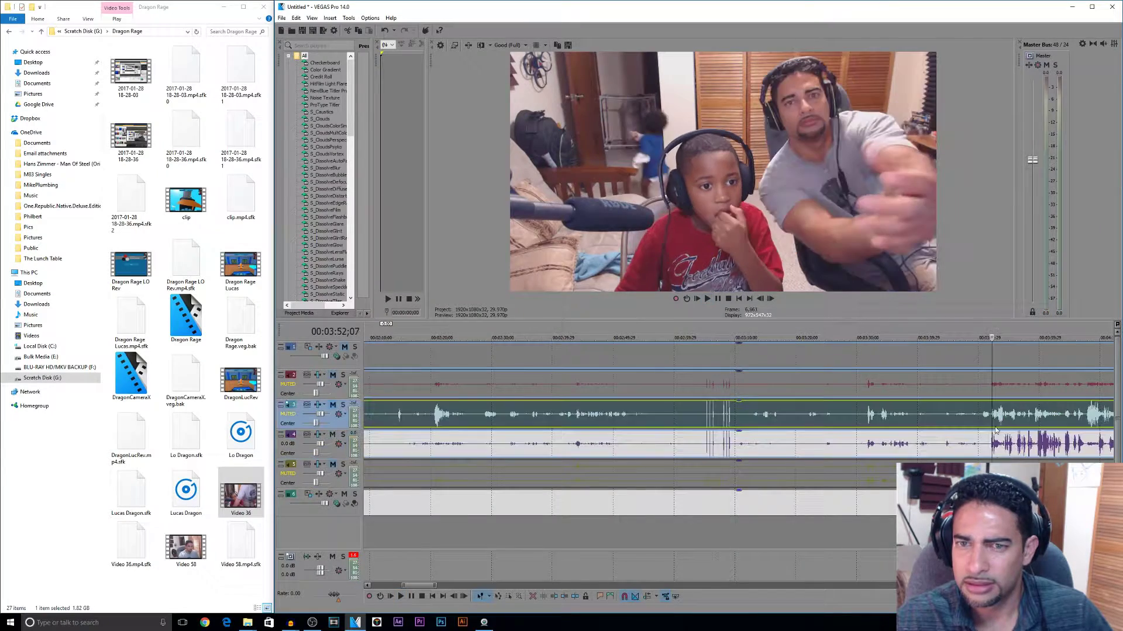
scroll(995, 430, down, 5)
key(space)
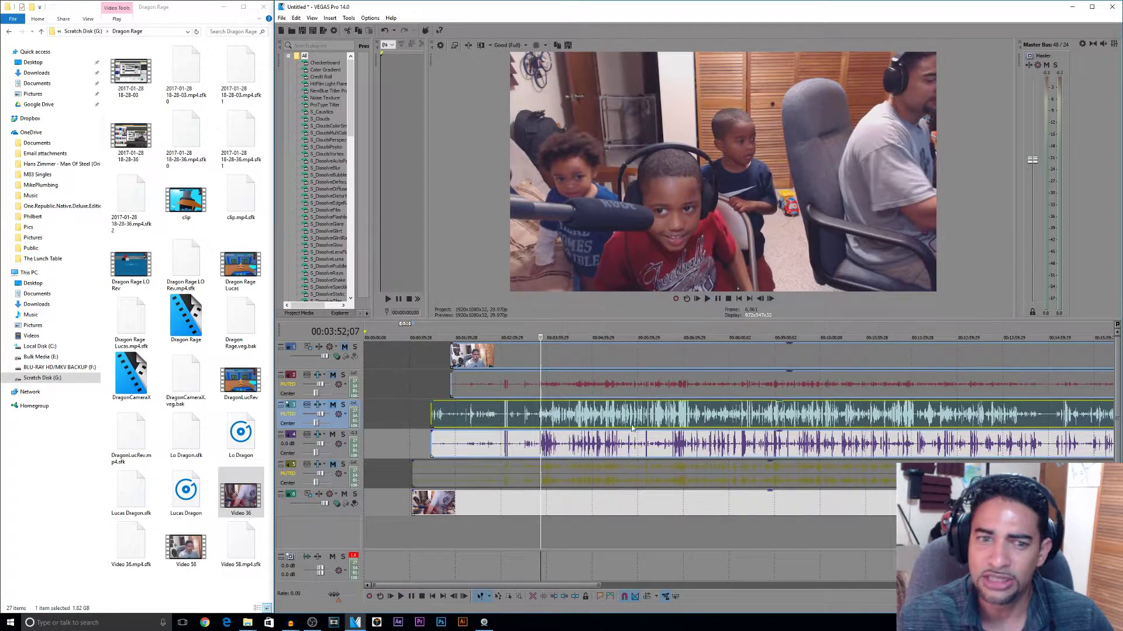
key(space)
- Group both camera videos, their camera audio and both voice recordings, and shift the whole group slightly right on the timeline
scroll(869, 412, down, 3)
ctrl+click(491, 474)
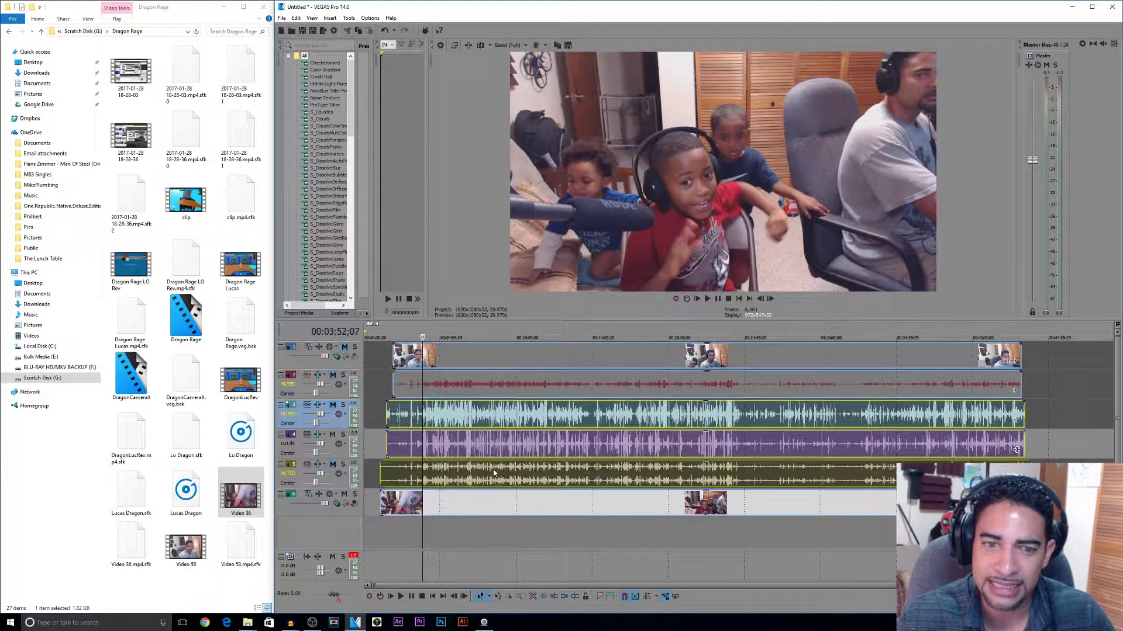
ctrl+click(493, 506)
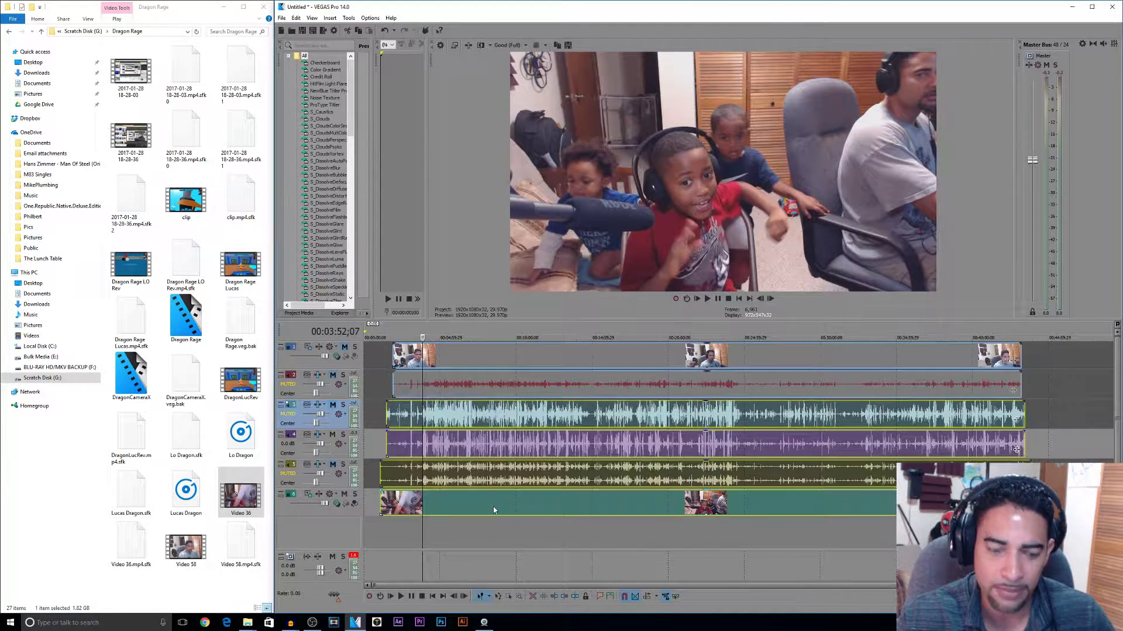
ctrl+click(480, 386)
ctrl+click(492, 358)
key(g)
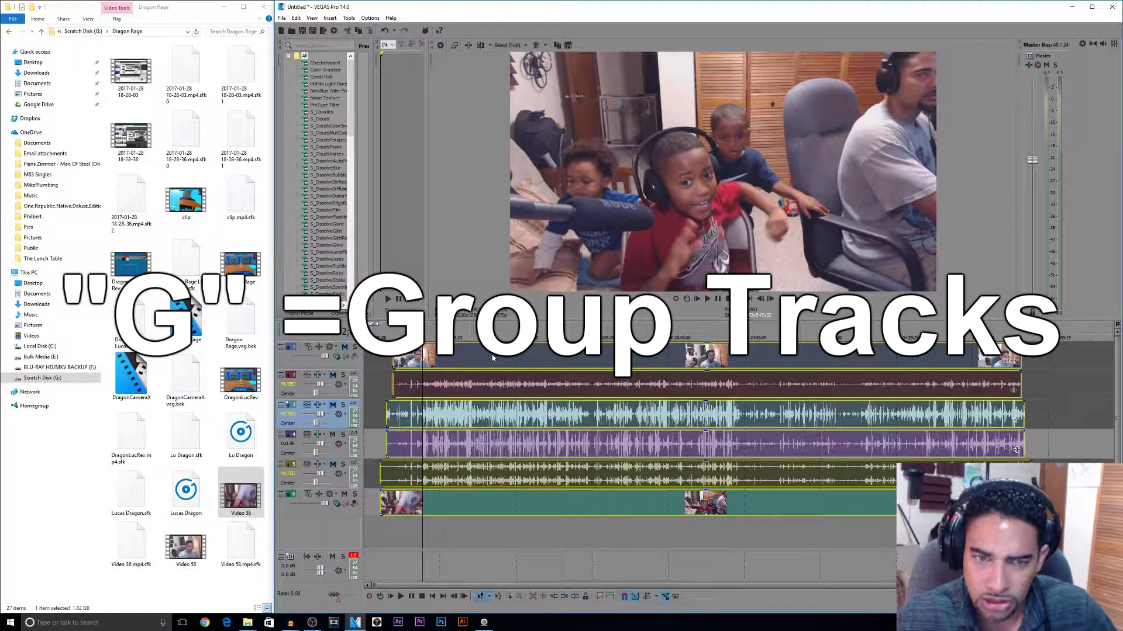
drag(491, 418, 509, 358)
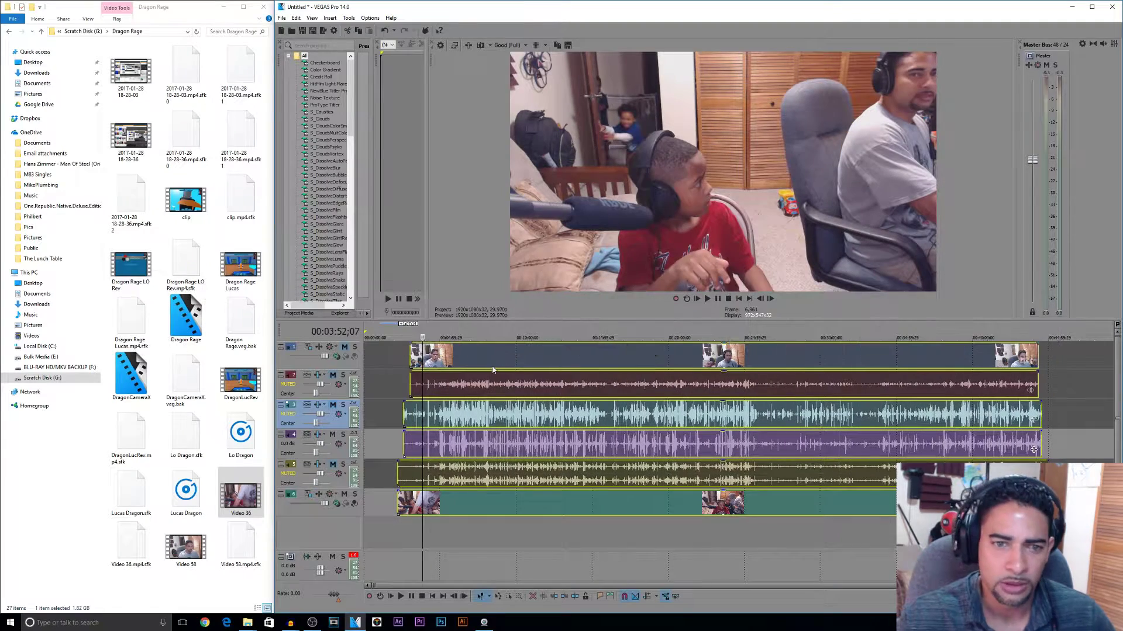
- Unmute the first camera's video and audio, the Lo Dragon voice and Video 36's audio
click(398, 351)
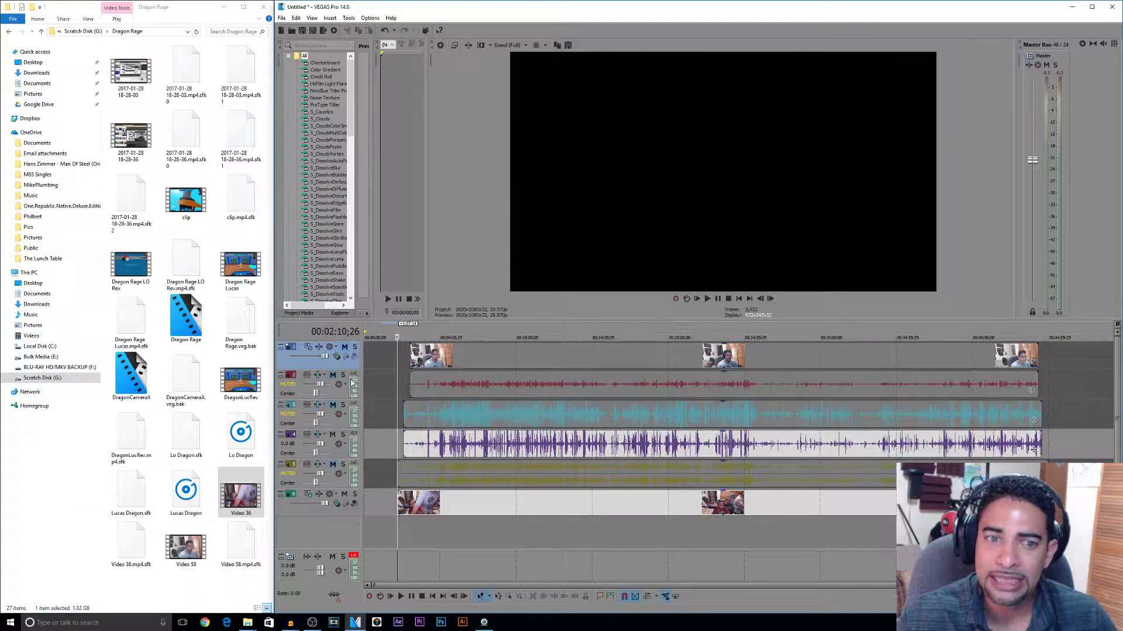
click(342, 397)
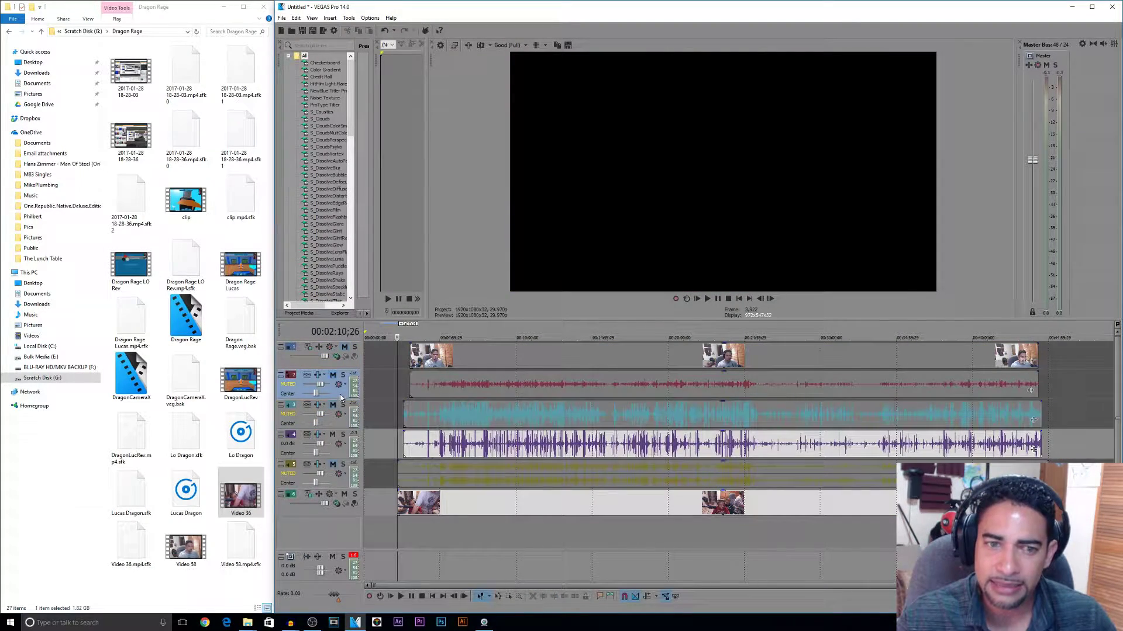
click(369, 506)
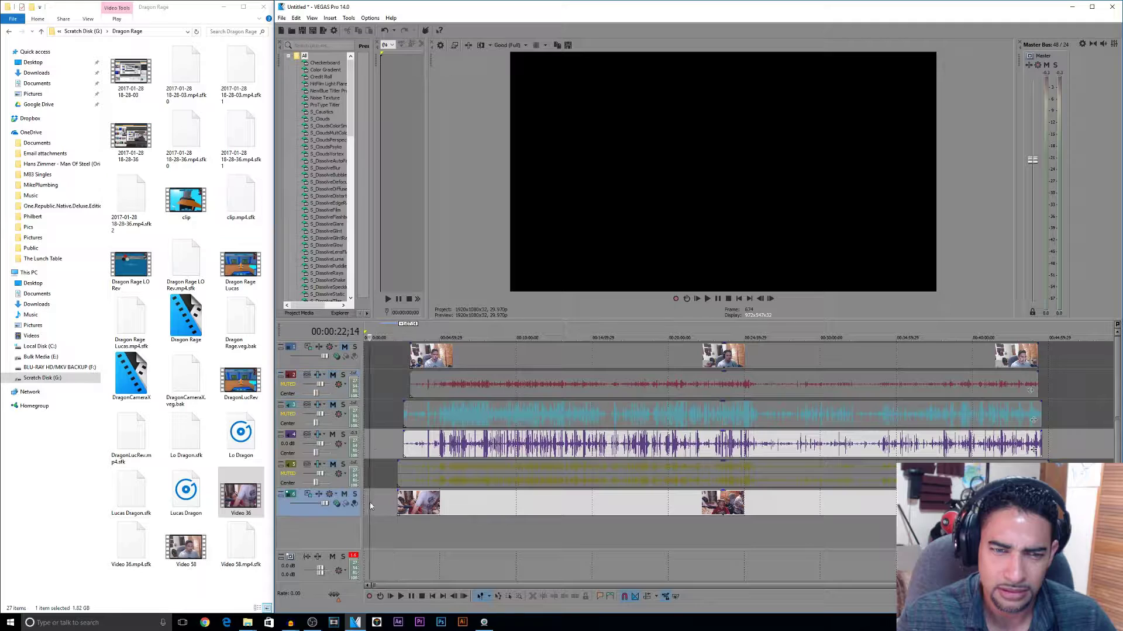
click(344, 348)
click(333, 375)
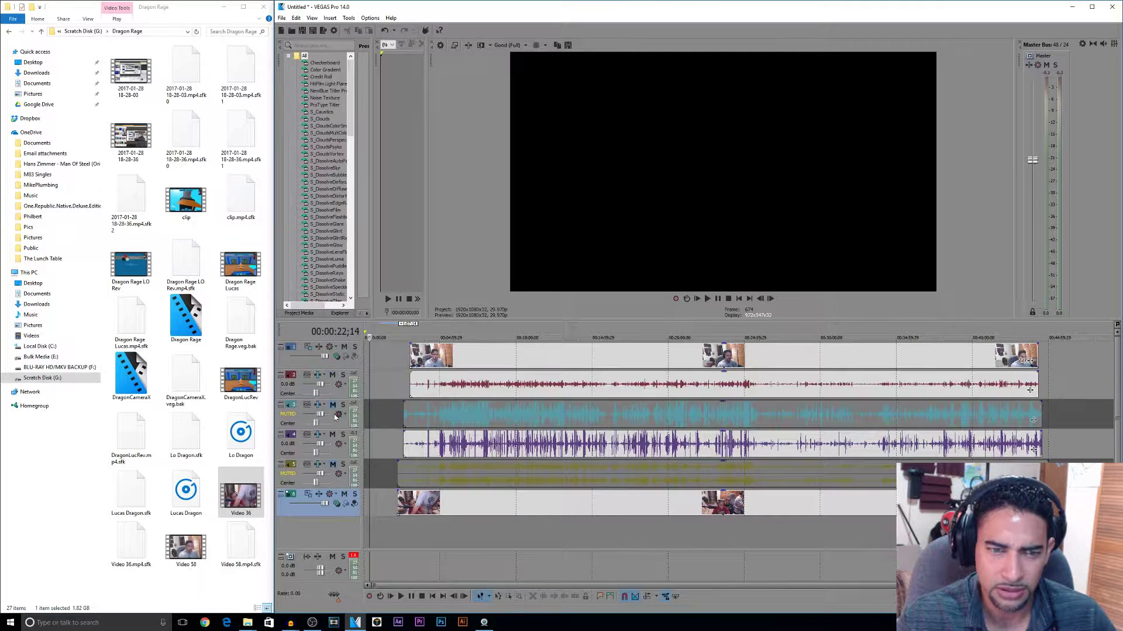
click(332, 405)
click(333, 465)
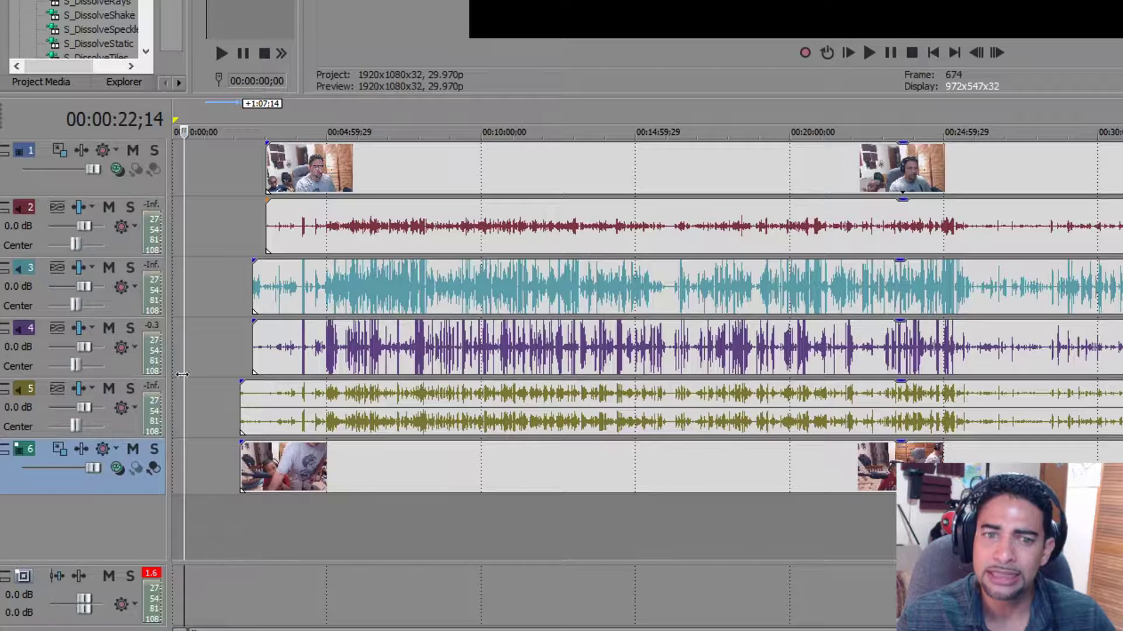
- Delete both camera audio tracks, keeping the two videos and the two voice recordings
right_click(125, 245)
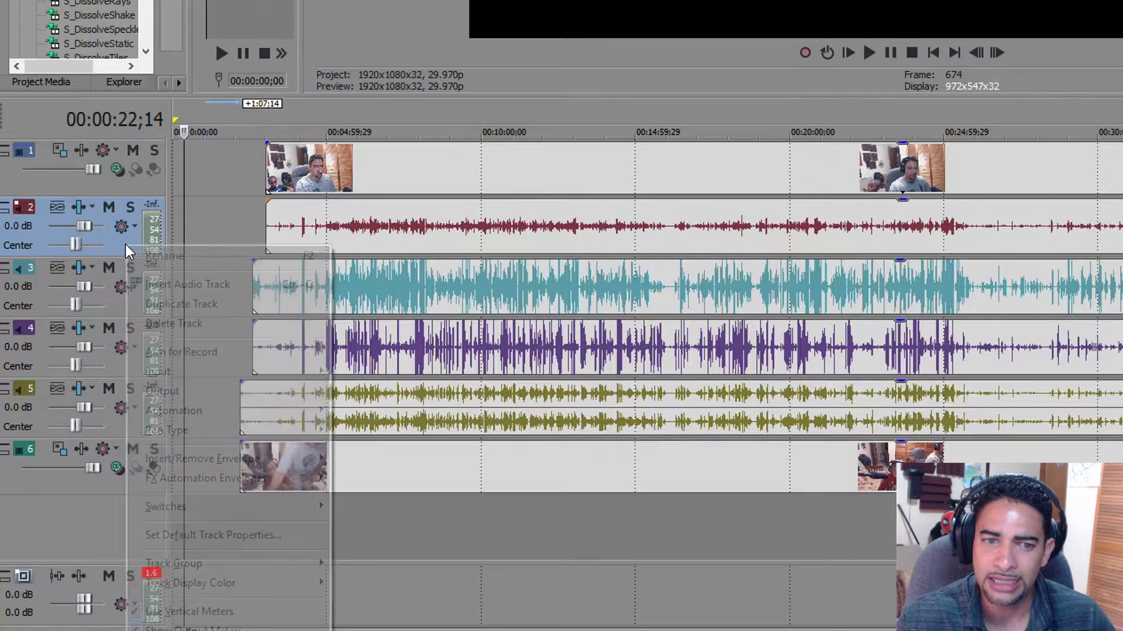
click(170, 324)
right_click(124, 366)
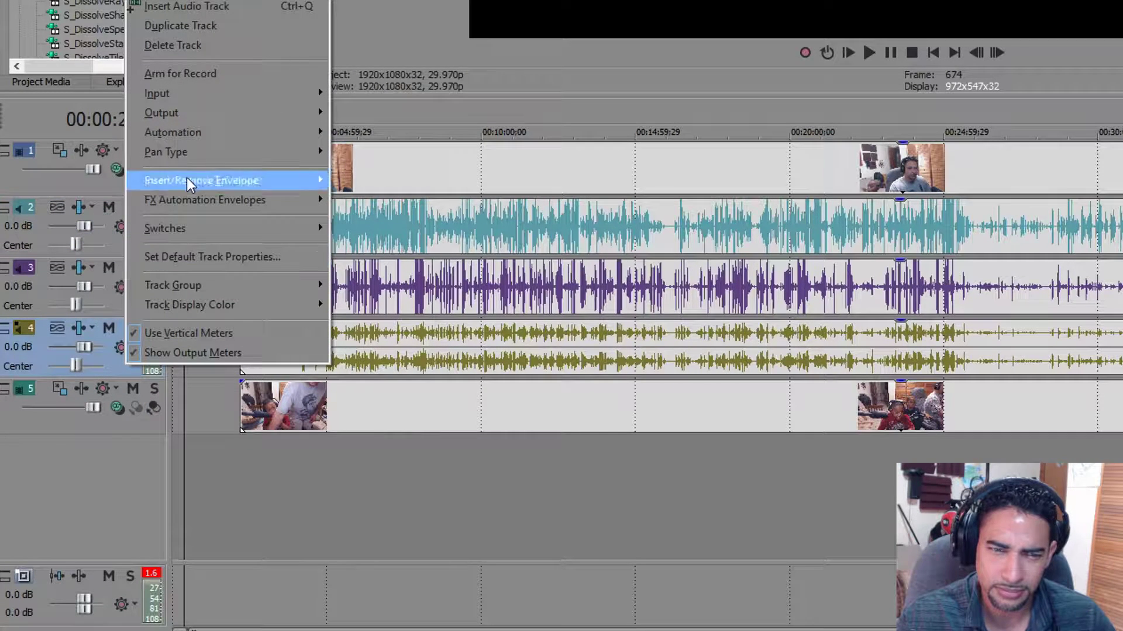
click(191, 44)
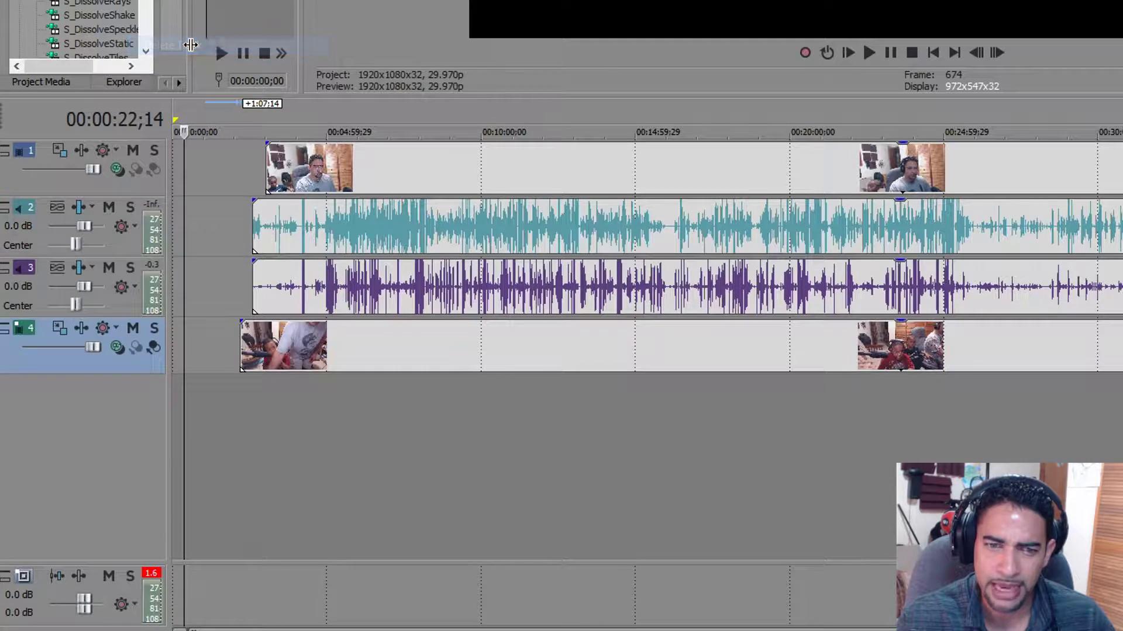
- Play the remaining tracks around 00:05:18;10, and shift the grouped clips slightly left on the timeline
click(335, 223)
key(space)
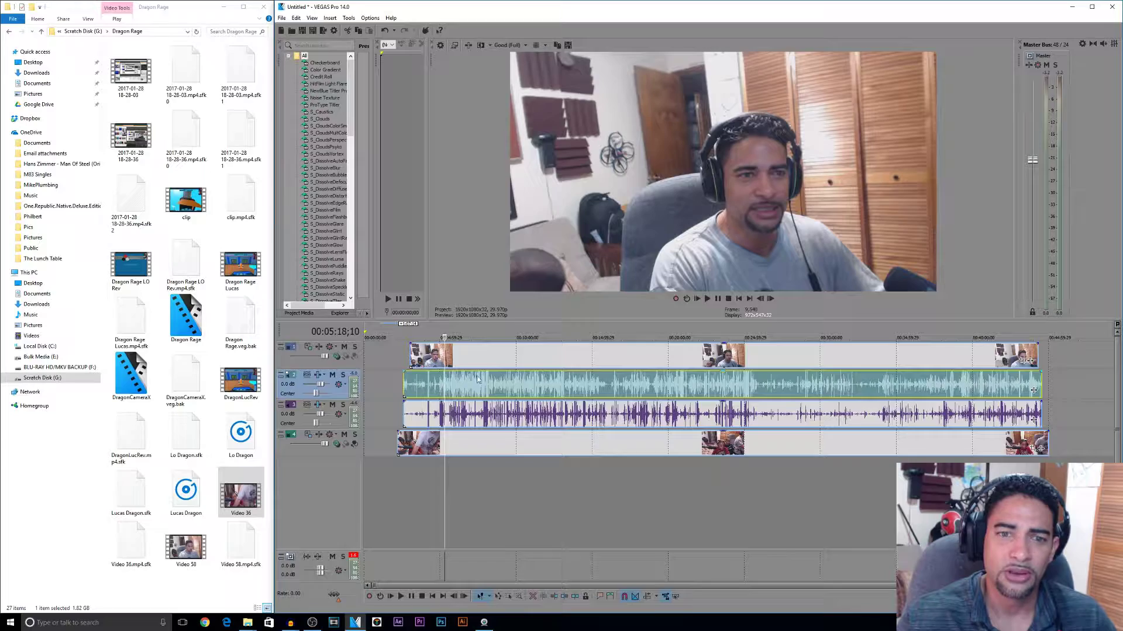
click(422, 162)
scroll(422, 162, down, 3)
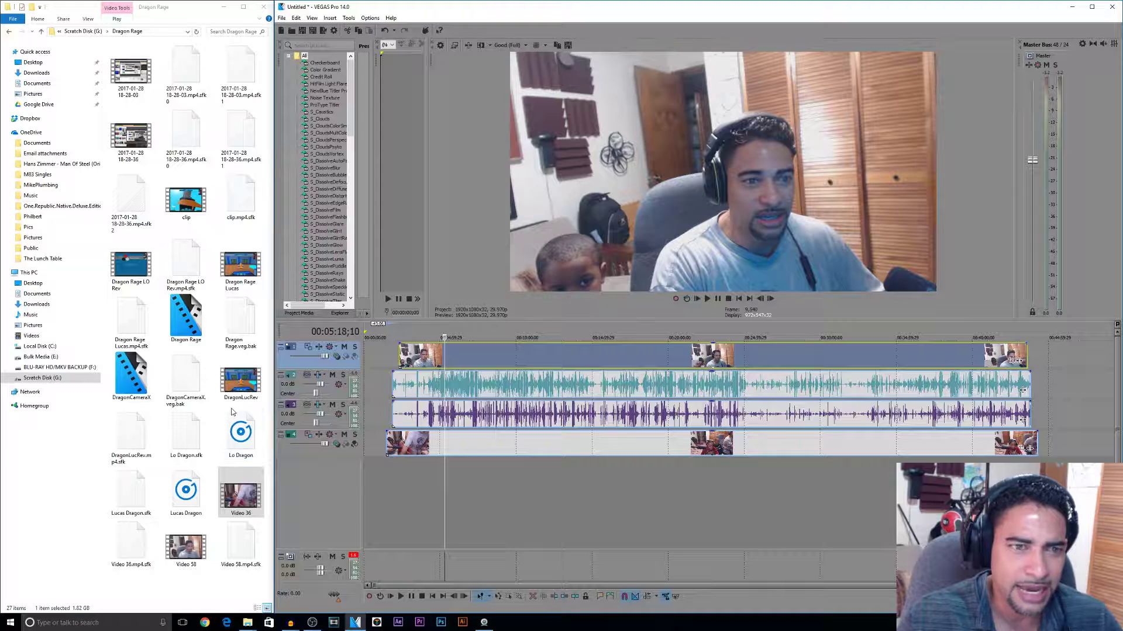
click(131, 135)
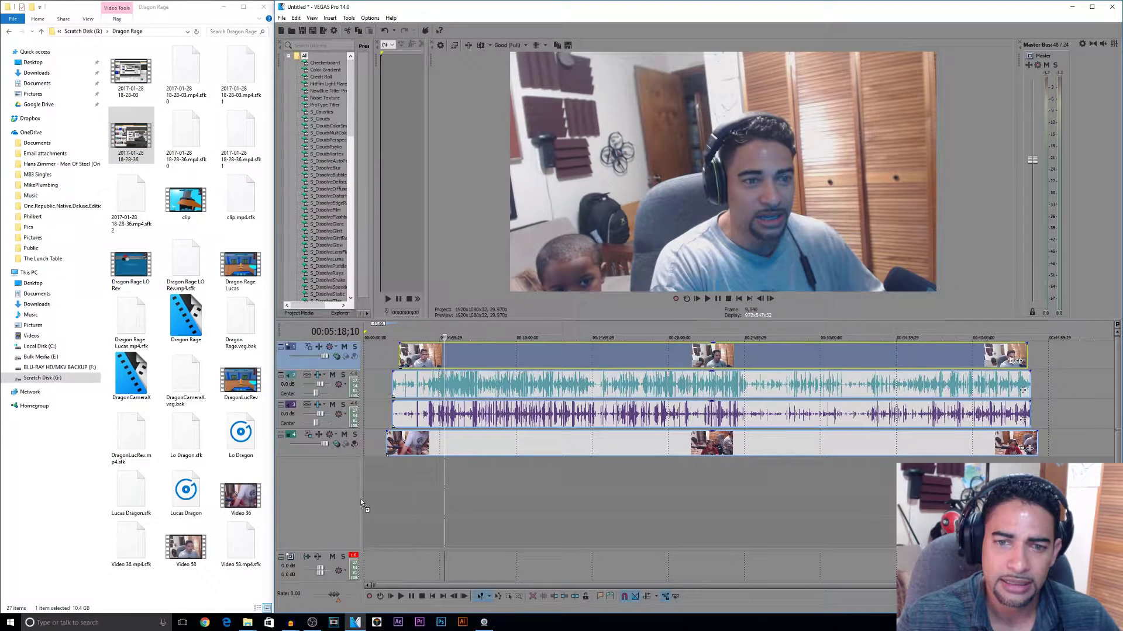
drag(361, 499, 620, 496)
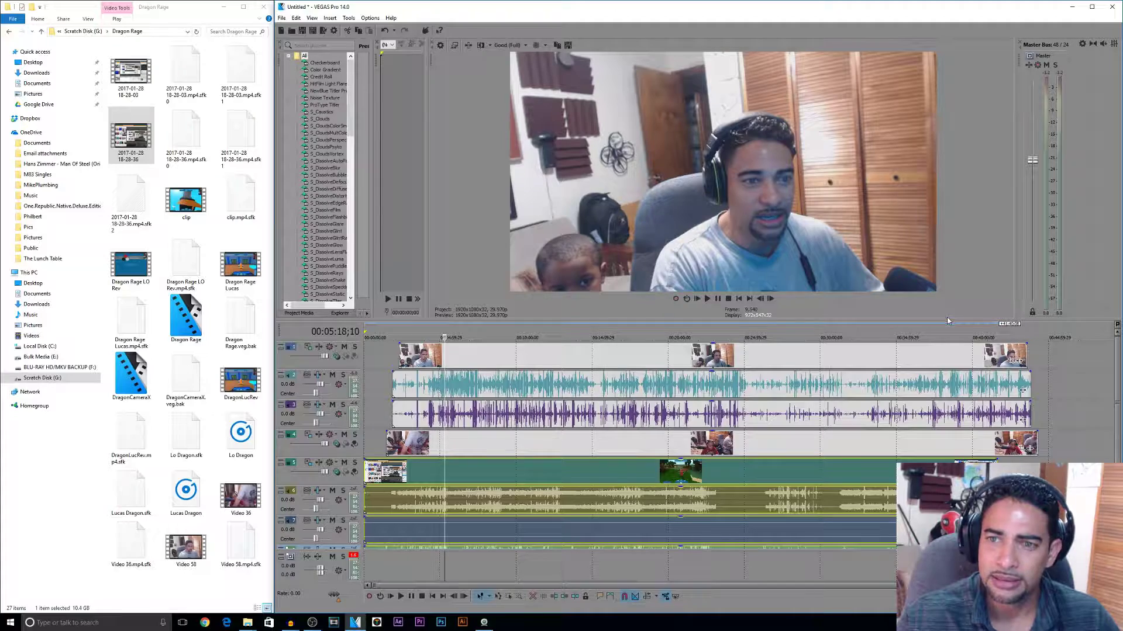
drag(946, 319, 943, 252)
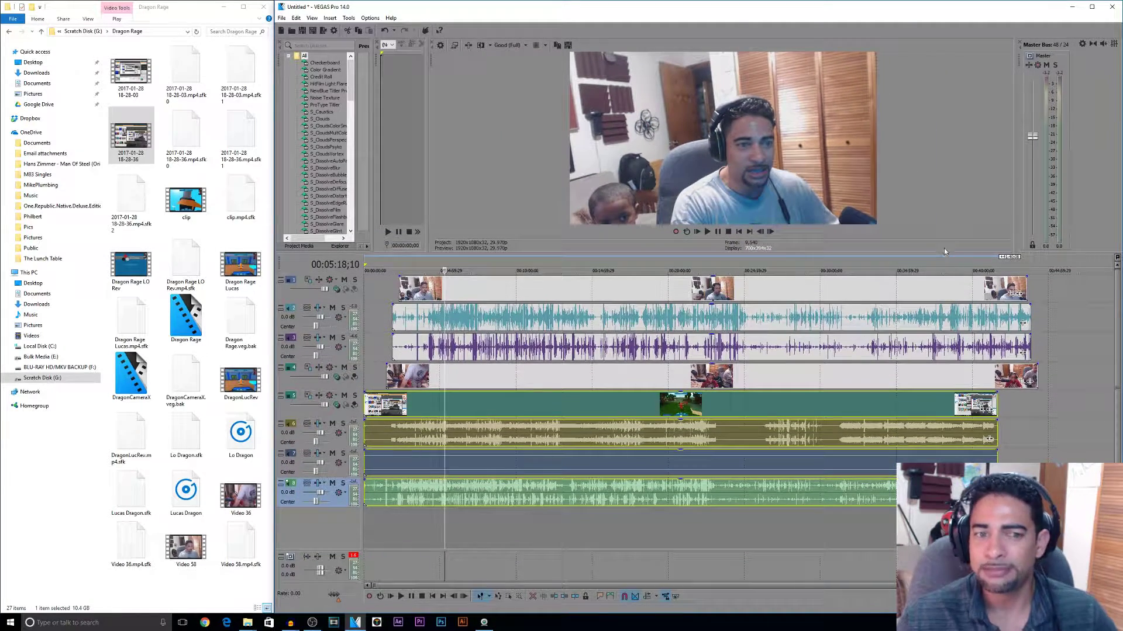
- Solo the screen recording's first audio track and play it from about 00:02:18;16 to hear what it contains
click(496, 413)
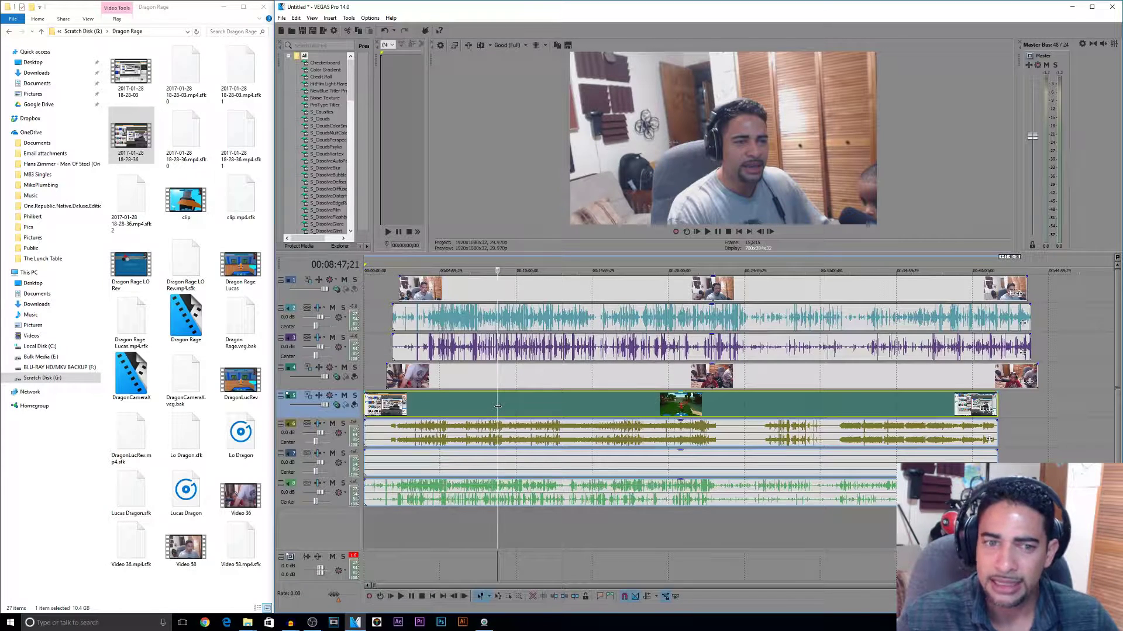
click(399, 433)
click(333, 425)
click(341, 425)
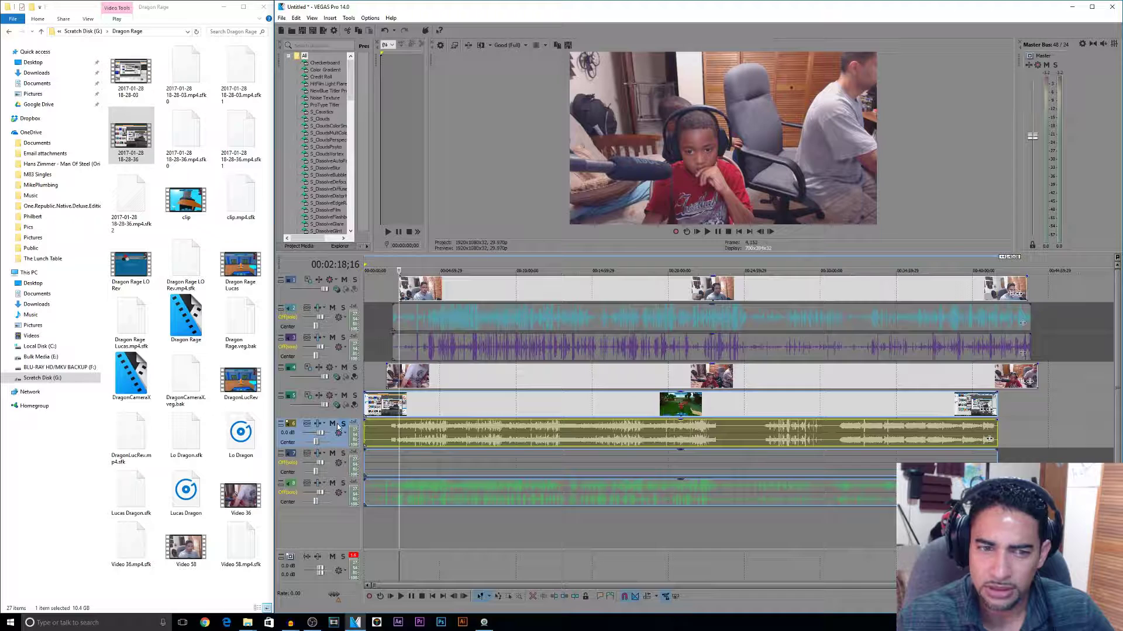
click(333, 424)
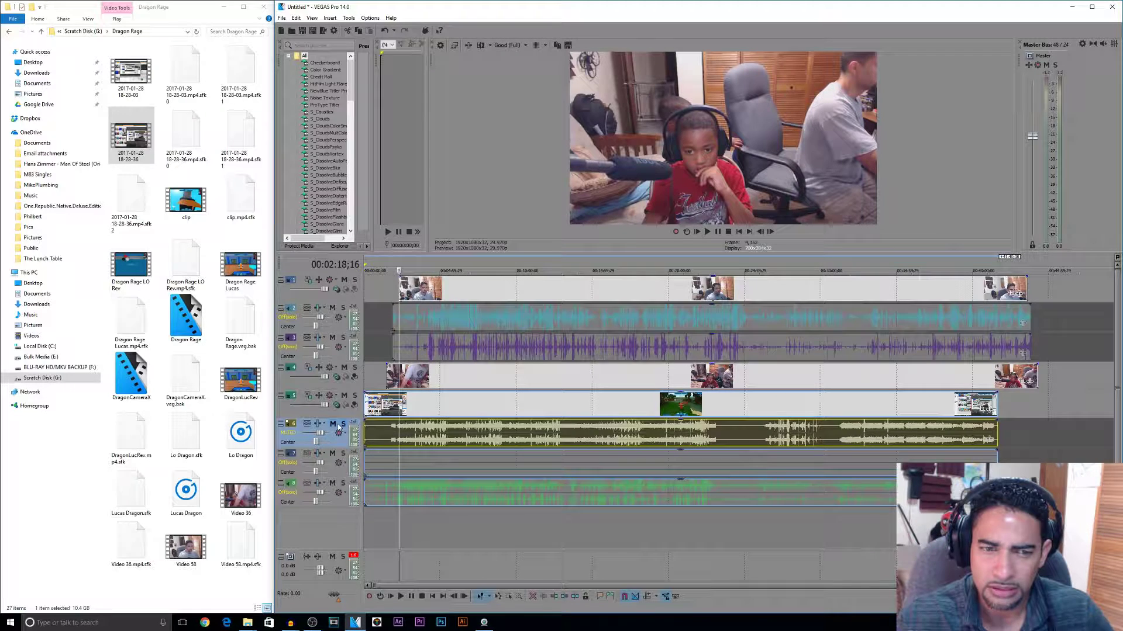
click(333, 425)
click(343, 425)
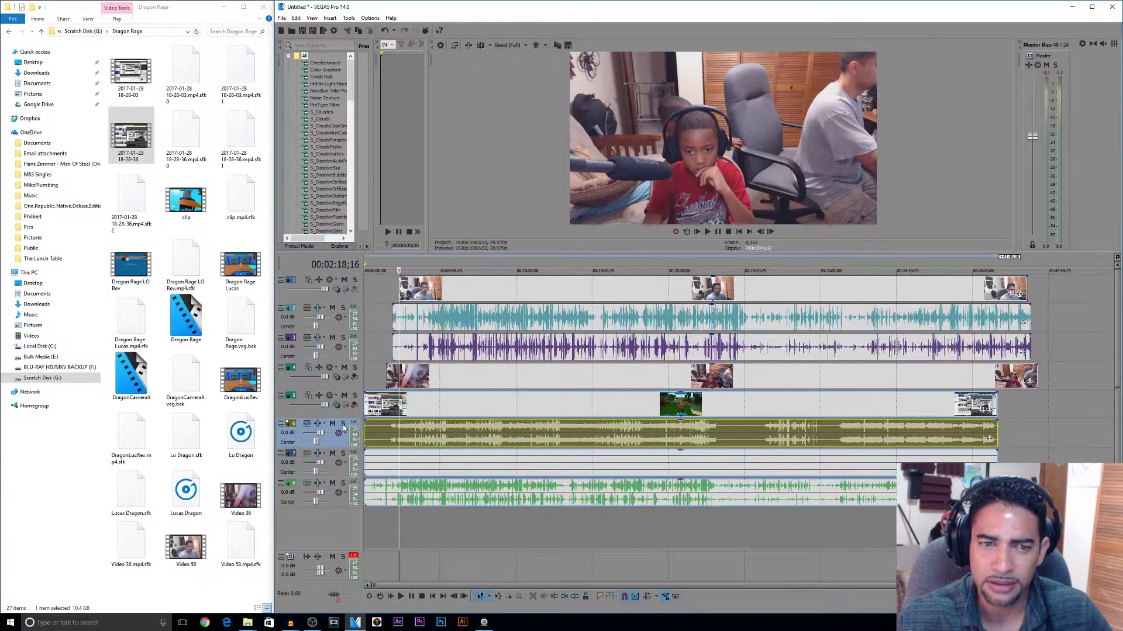
key(space)
click(343, 425)
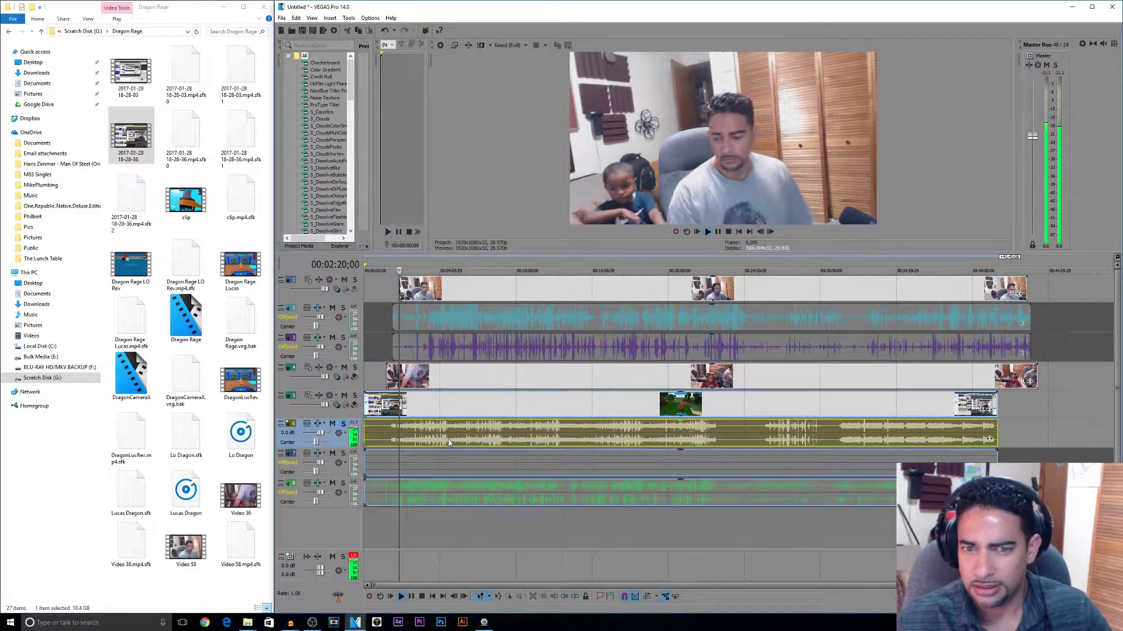
click(605, 437)
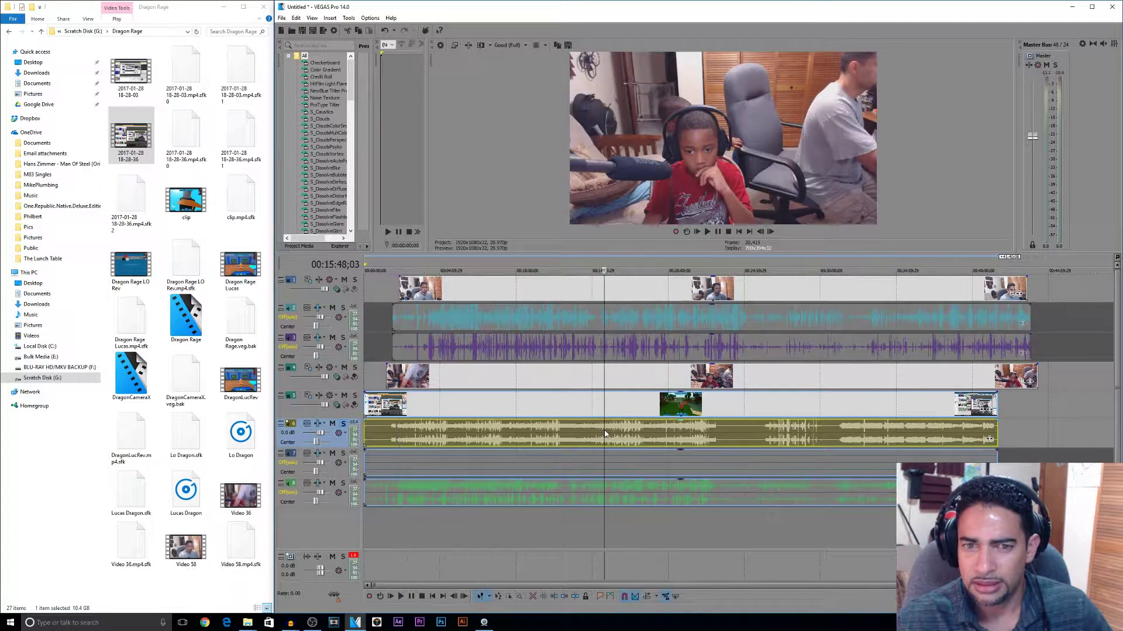
- Switch the solo from the screen recording's first audio track to its third, and set the playback position to about 00:06:24;03
click(343, 424)
click(344, 484)
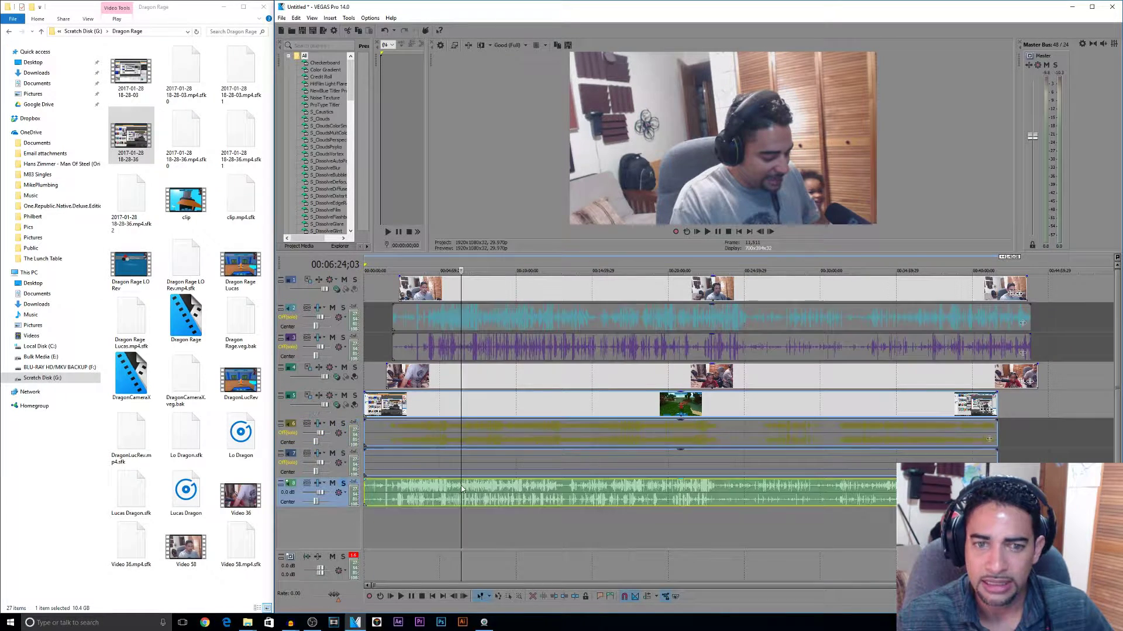
- Unsolo the screen recording's third audio track and move it between the two separate voice tracks
click(343, 484)
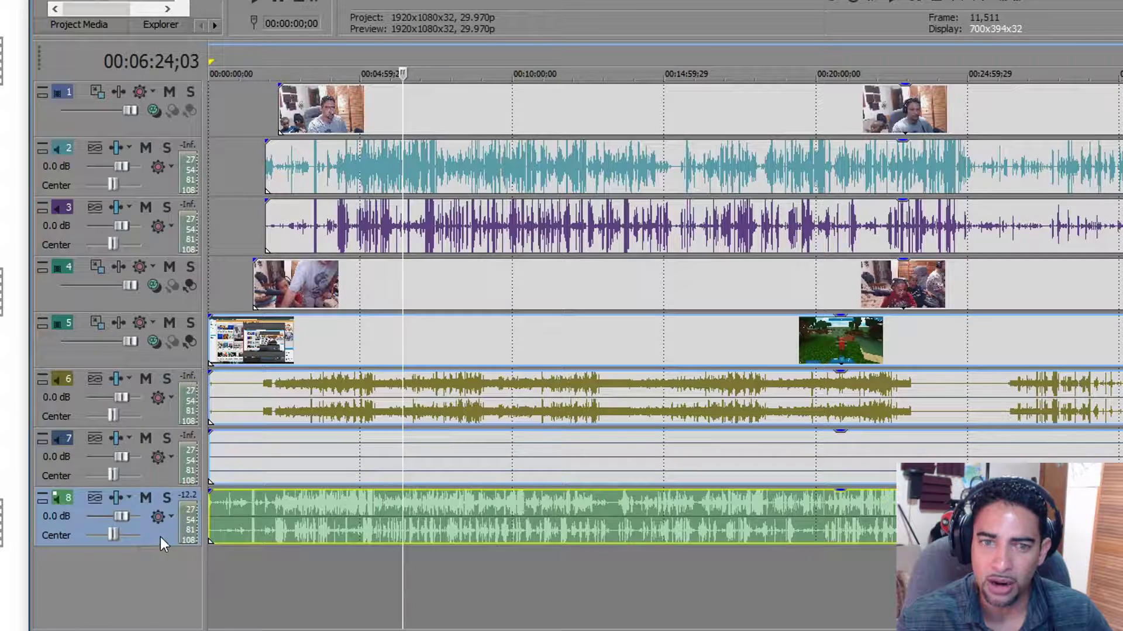
drag(171, 452, 183, 211)
- Shift the screen recording right along the timeline to bring its claps roughly under those of the voice tracks
drag(304, 220, 366, 217)
scroll(386, 248, up, 5)
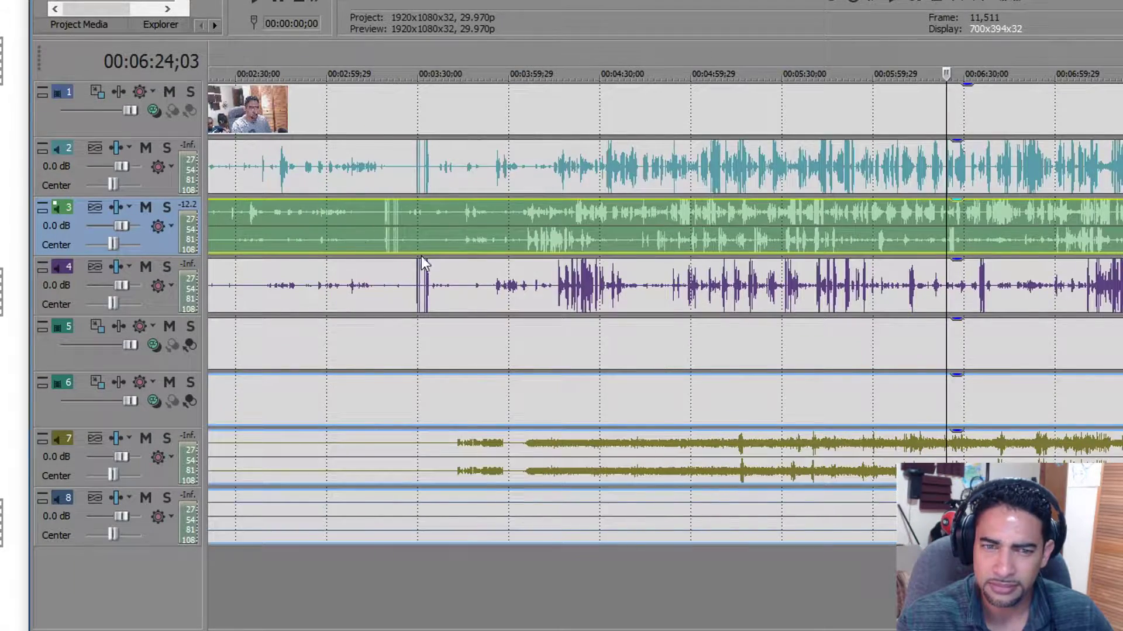
drag(570, 229, 590, 226)
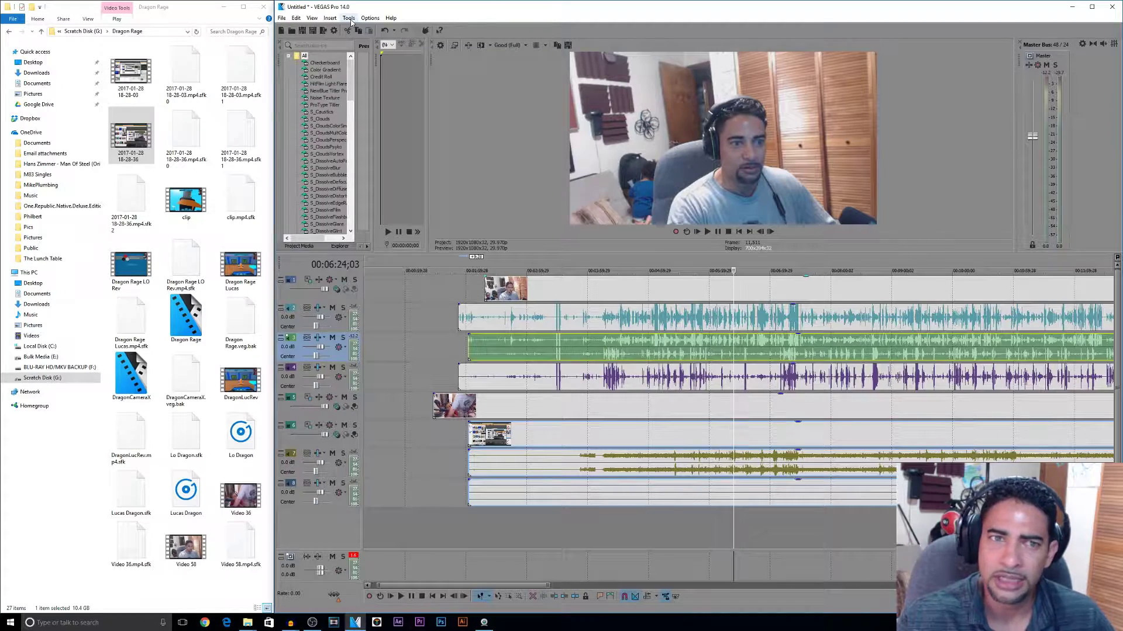
- Turn on the Quantize to Frames option
click(349, 19)
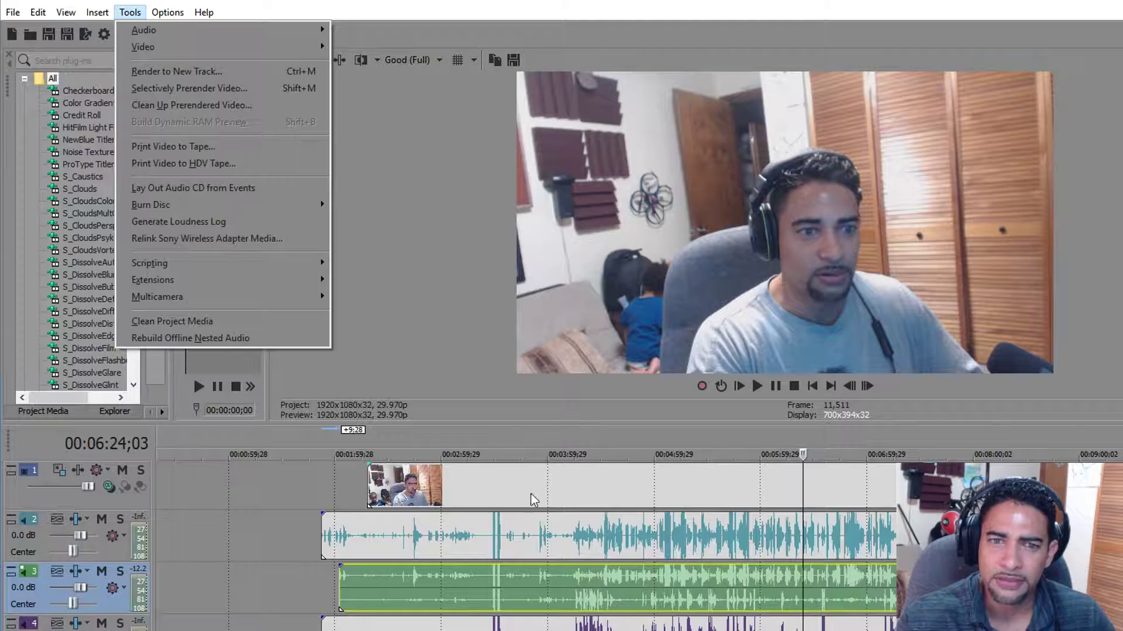
click(130, 12)
mouse_move(167, 12)
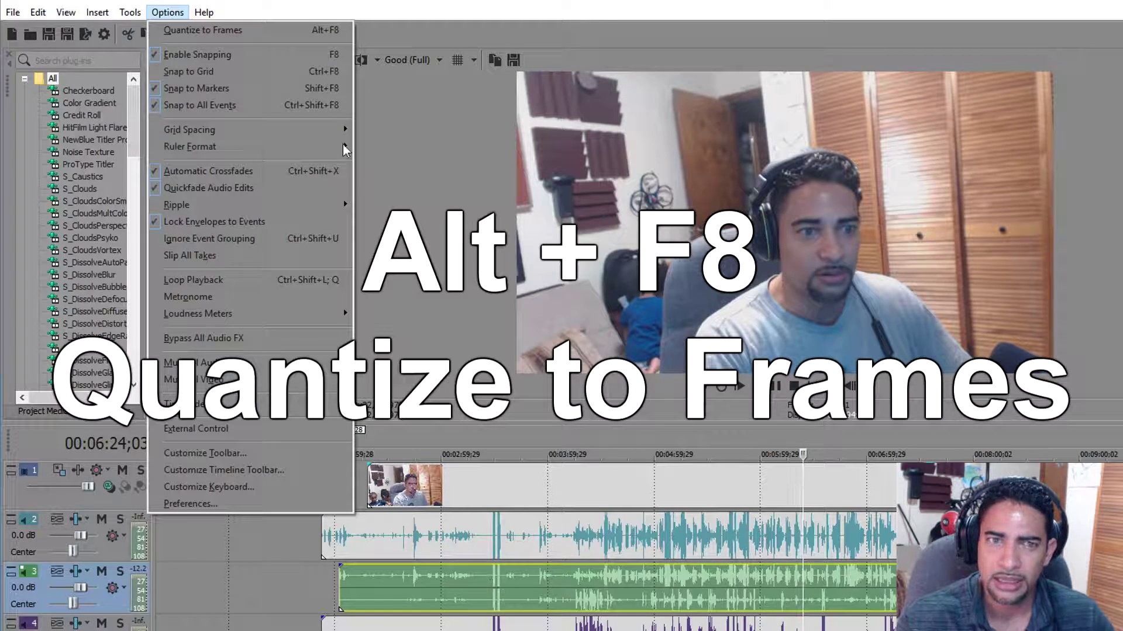
click(206, 31)
- Shift the screen recording to line up its clap spike with the voice tracks' clap at about 00:03:32;12
click(497, 589)
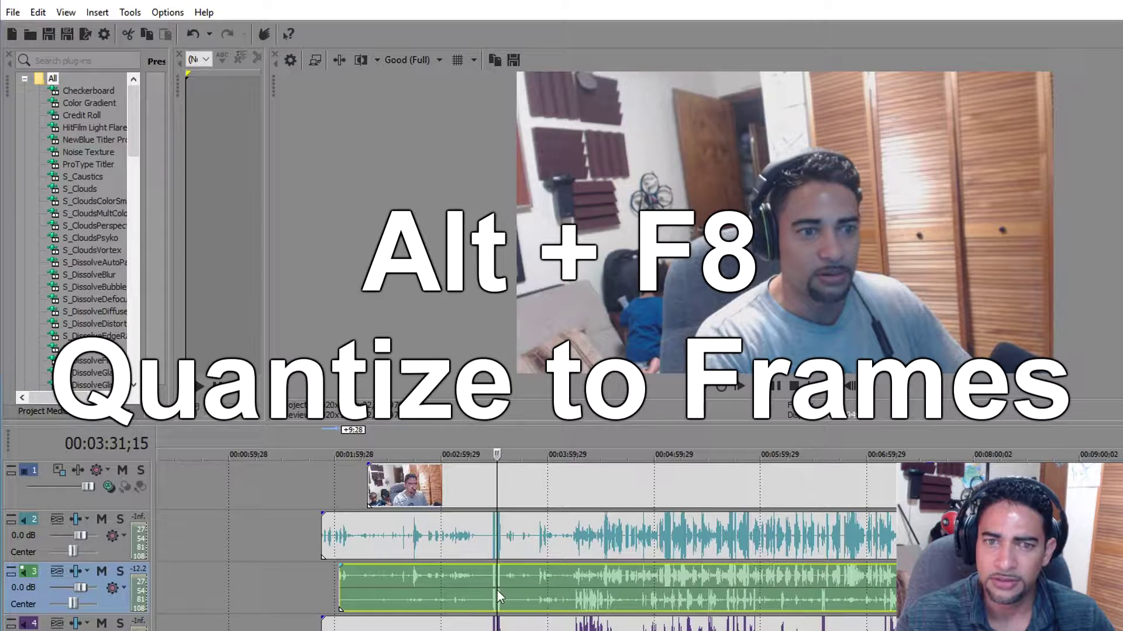
scroll(503, 593, up, 10)
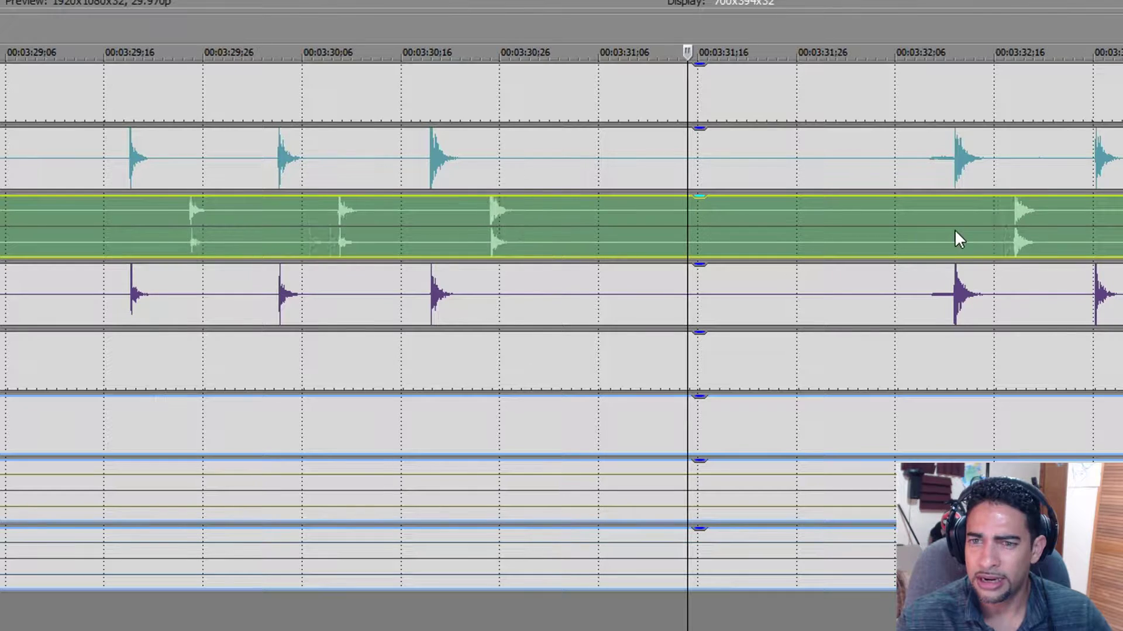
drag(955, 231, 877, 224)
click(955, 212)
scroll(955, 211, up, 8)
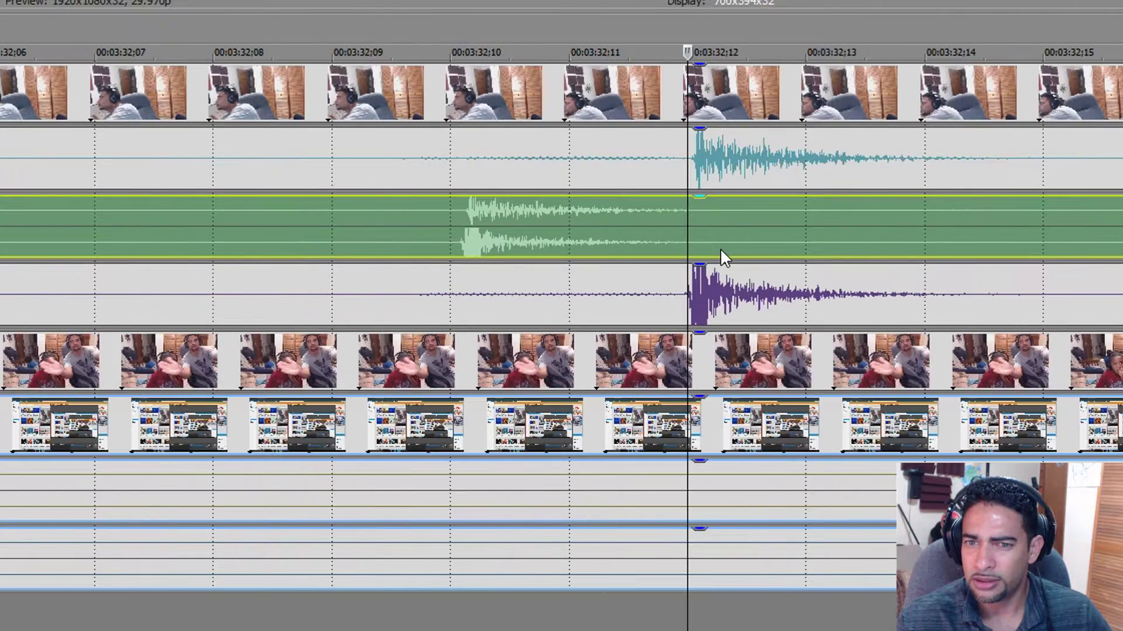
drag(831, 229, 924, 244)
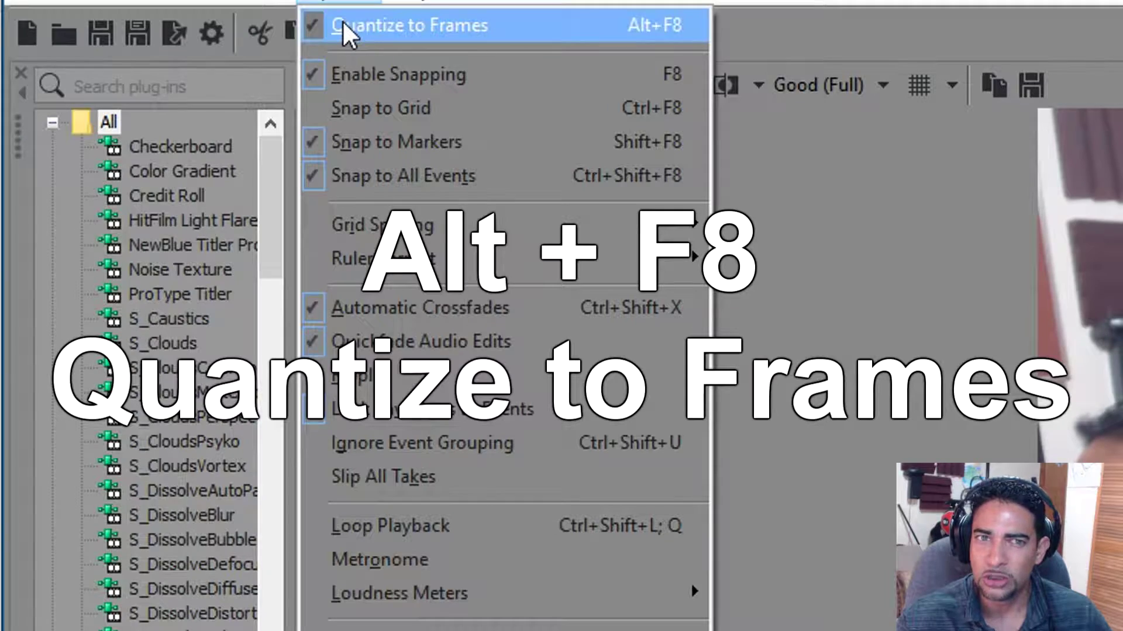
- Turn off Quantize to Frames and check the clap alignment across the audio tracks from about 00:03:27;01
click(342, 25)
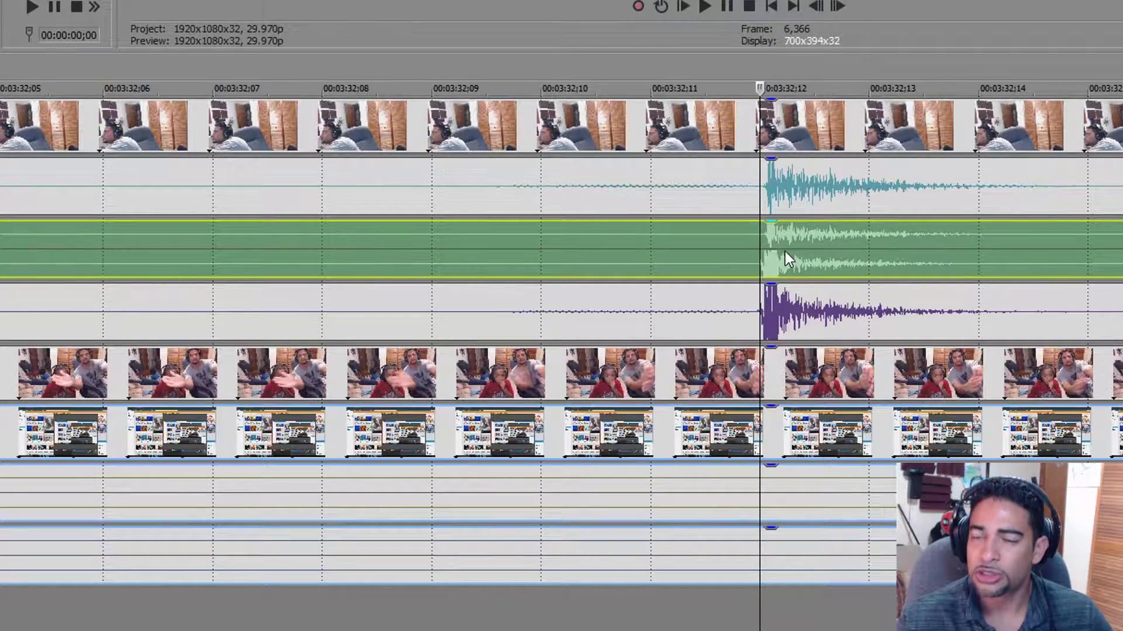
scroll(542, 205, down, 3)
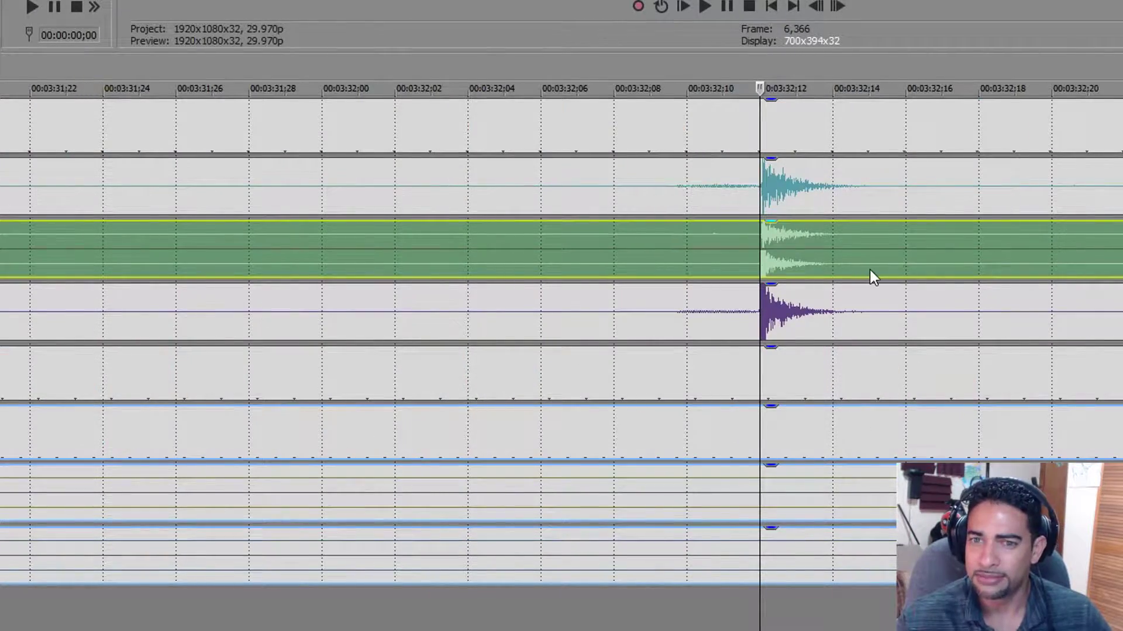
scroll(836, 328, down, 3)
scroll(738, 404, down, 3)
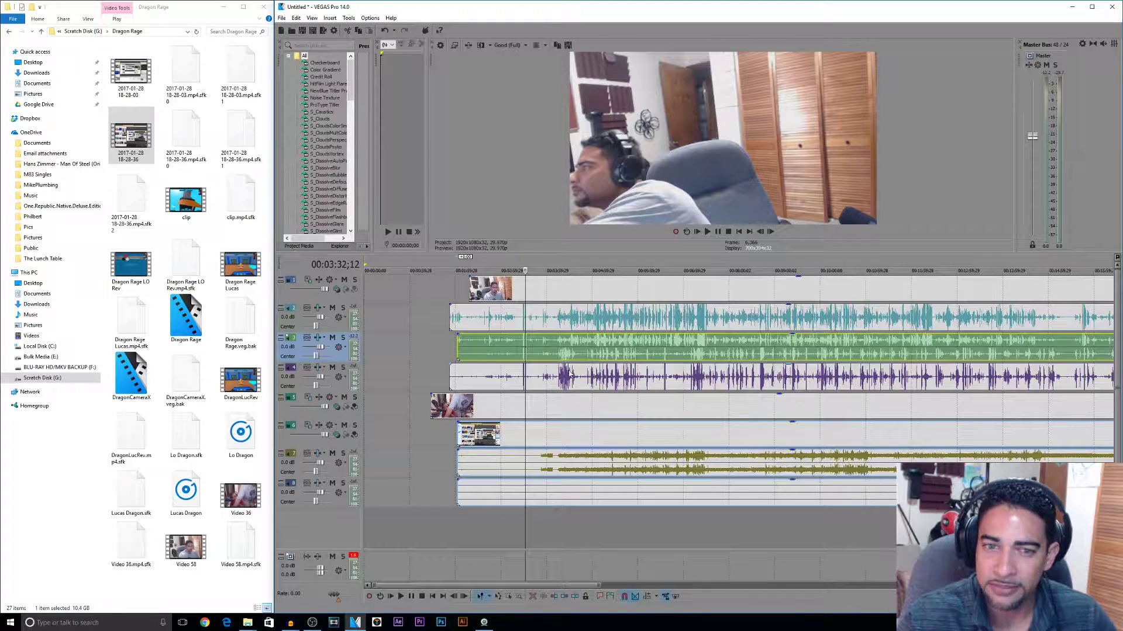
drag(555, 358, 517, 346)
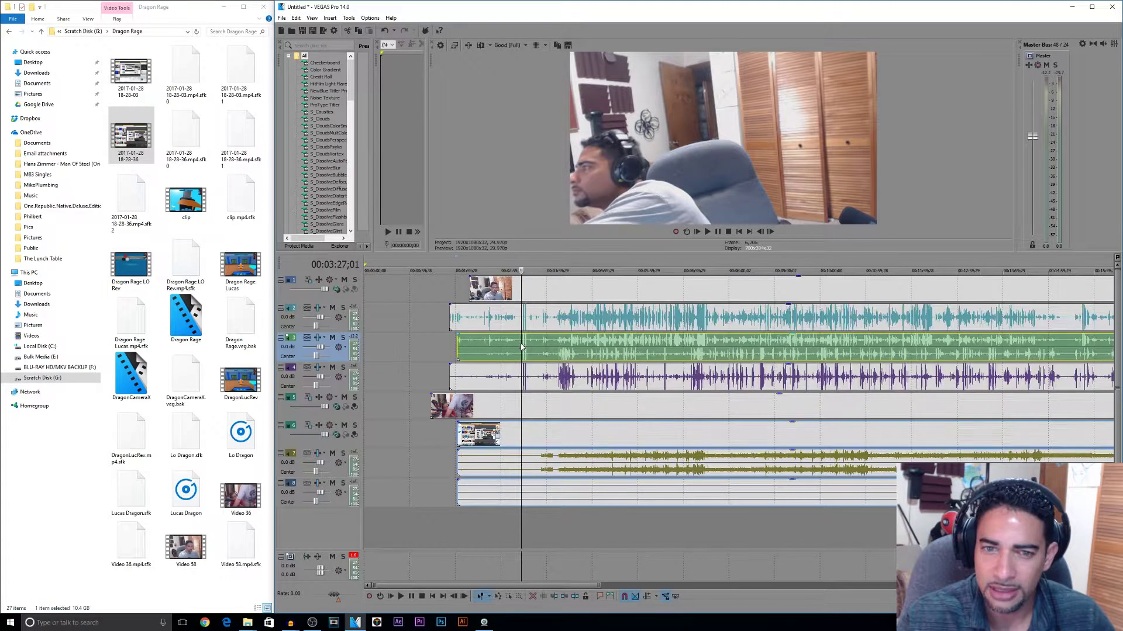
click(521, 342)
scroll(521, 342, up, 5)
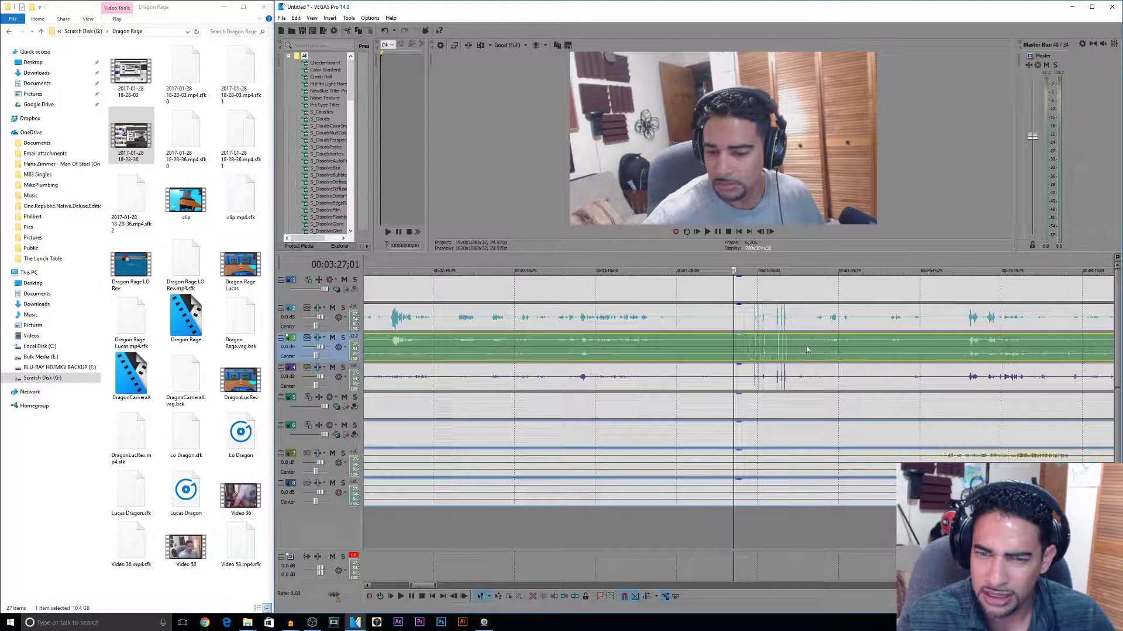
scroll(652, 330, down, 5)
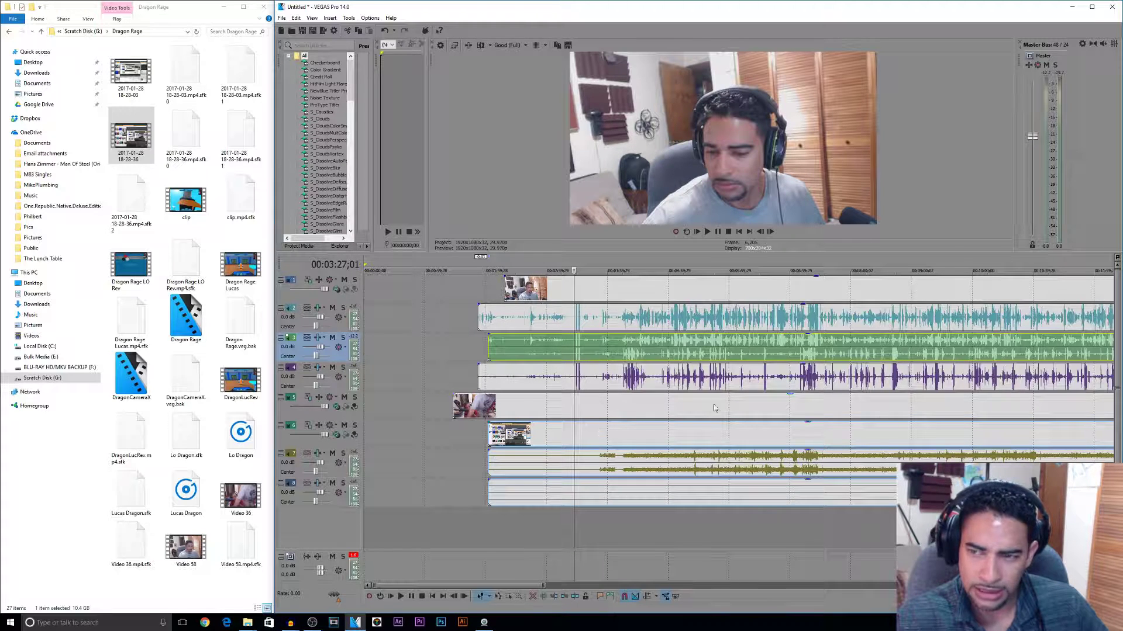
- Enlarge the timeline area, and select and group the clips on all eight tracks
drag(971, 252, 960, 159)
click(675, 223)
drag(655, 280, 635, 400)
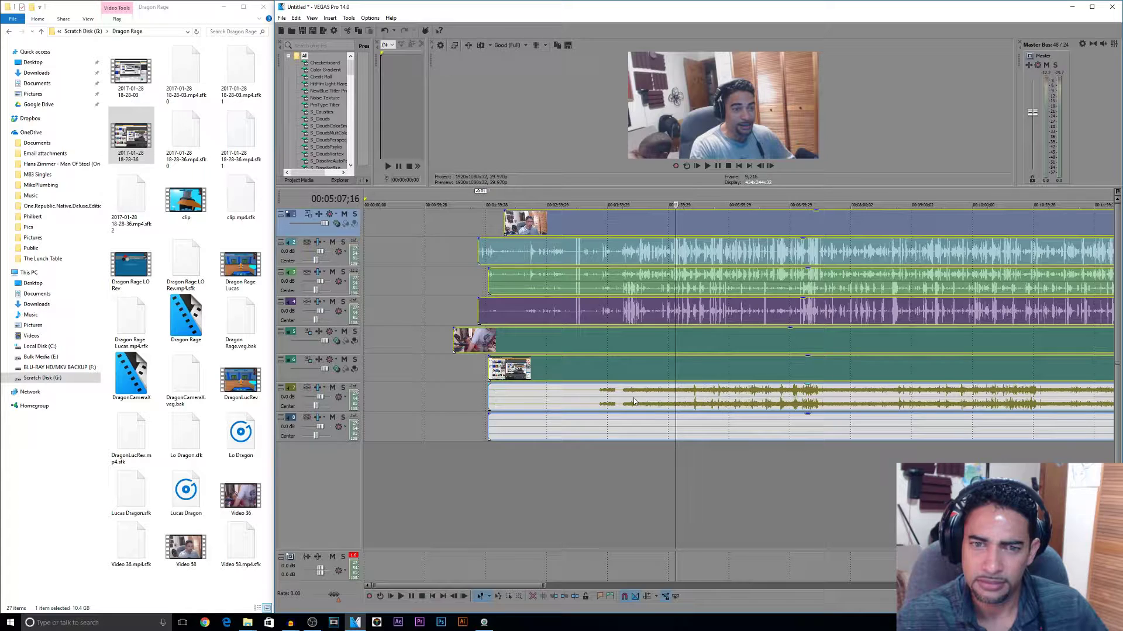
drag(634, 401, 635, 422)
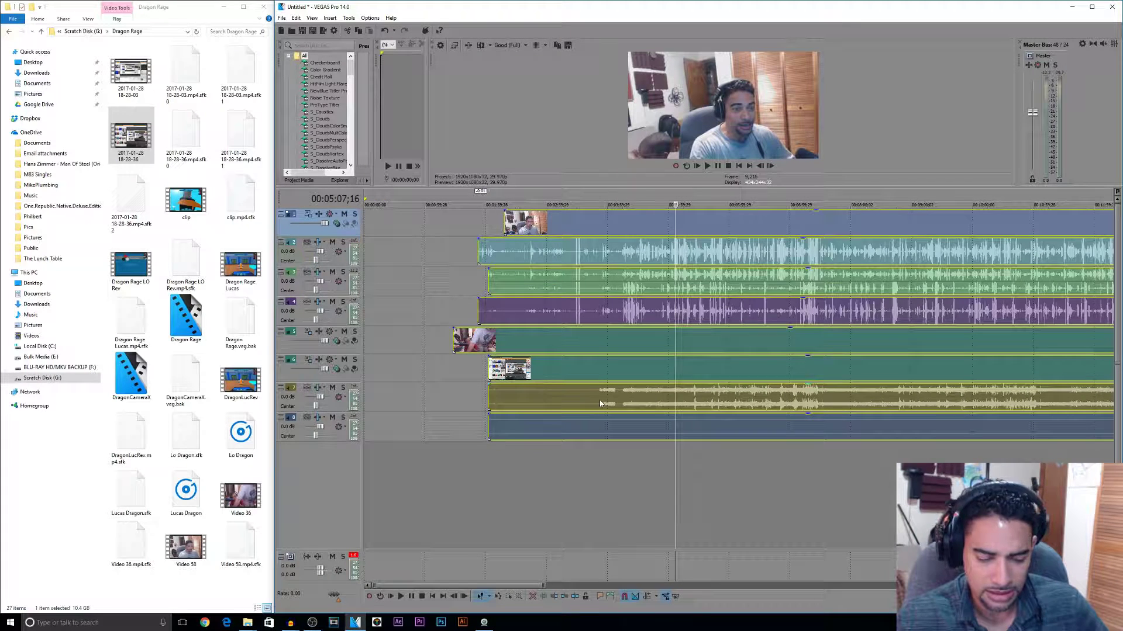
- Delete the screen recording's voice audio track located between the two separate voice tracks
click(422, 276)
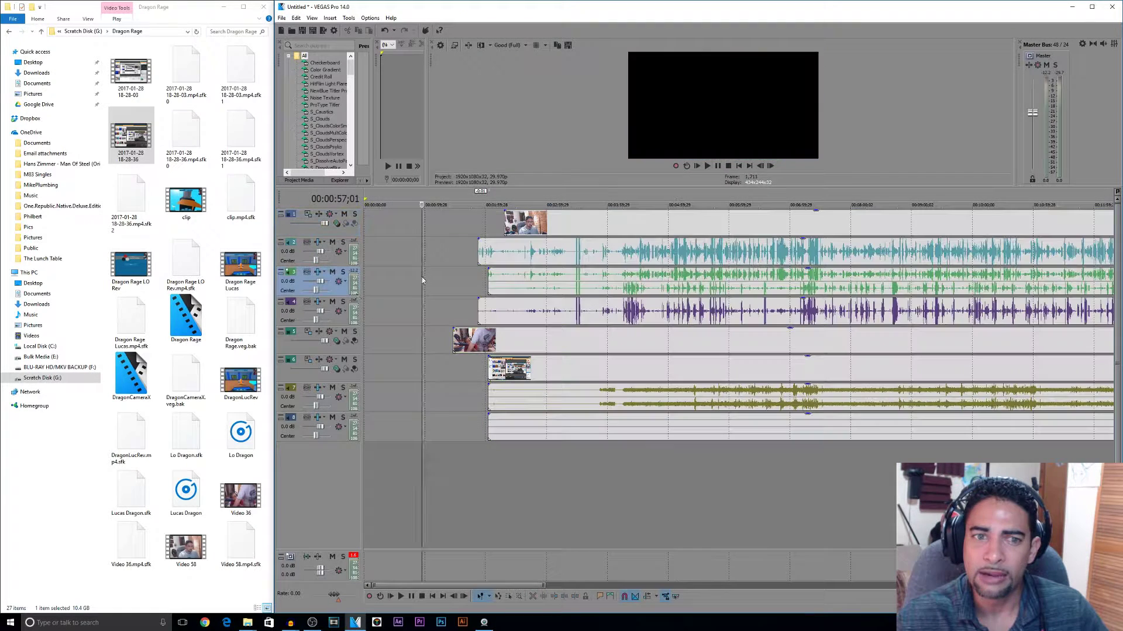
right_click(341, 292)
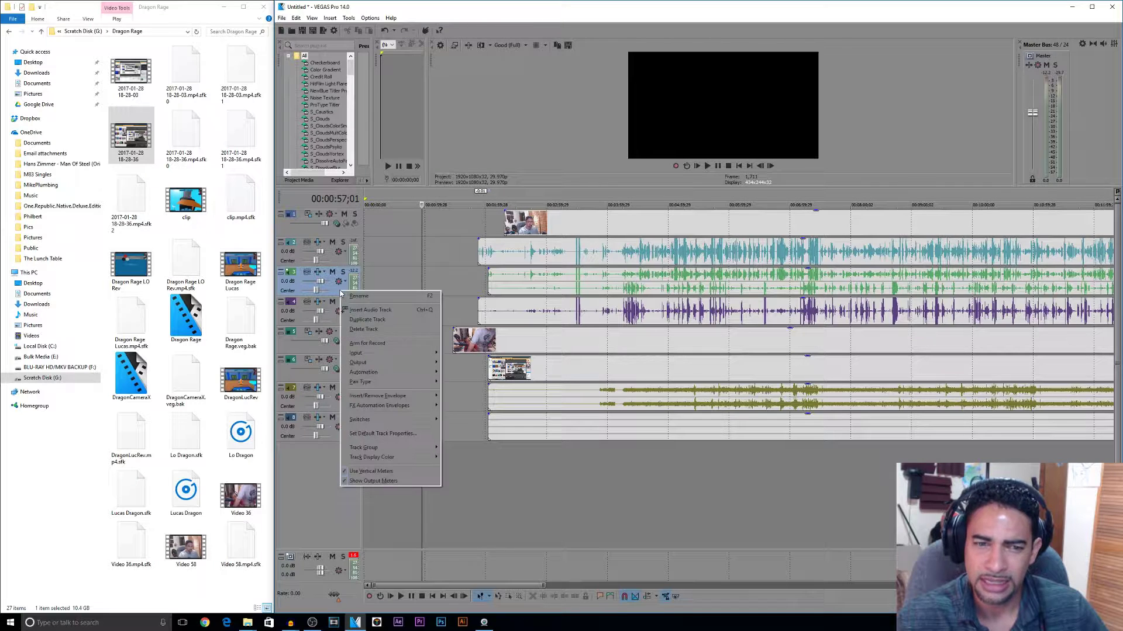
click(362, 331)
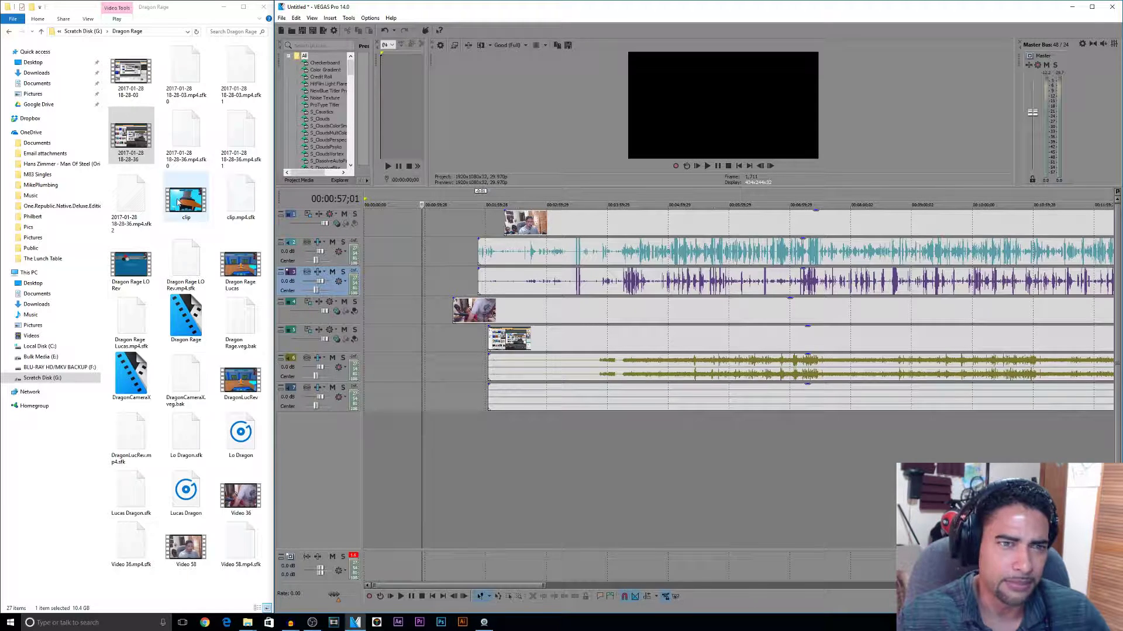
drag(131, 73, 411, 258)
drag(361, 449, 374, 450)
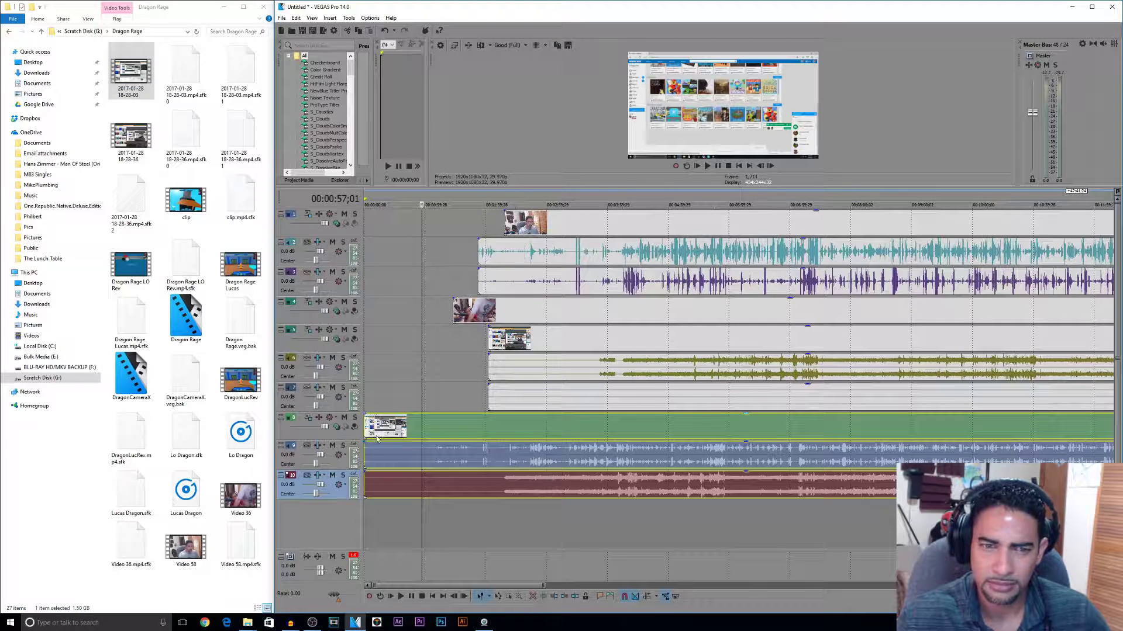
click(307, 417)
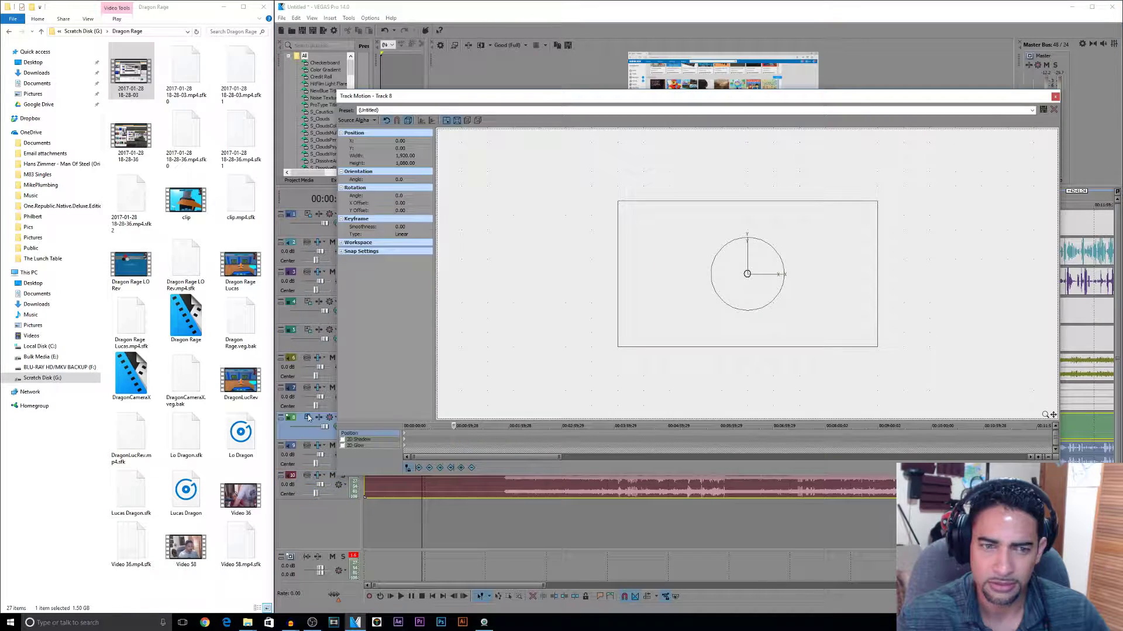
click(1056, 96)
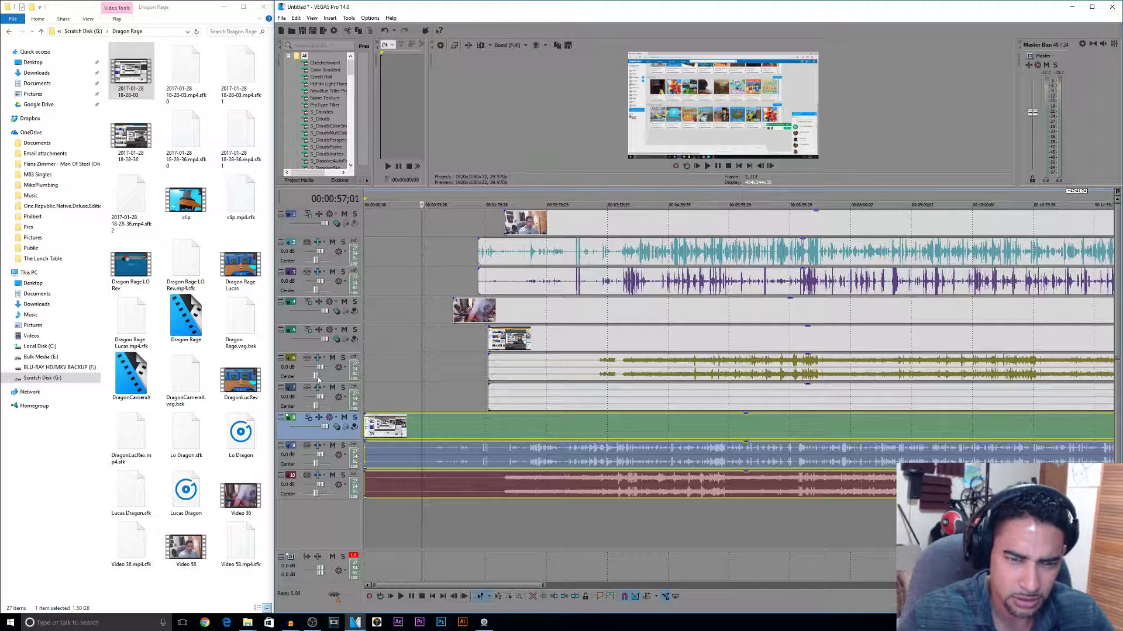
- Widen the track headers and name the new recording's first audio track with the speaker's first name plus "OBS audio"
click(319, 449)
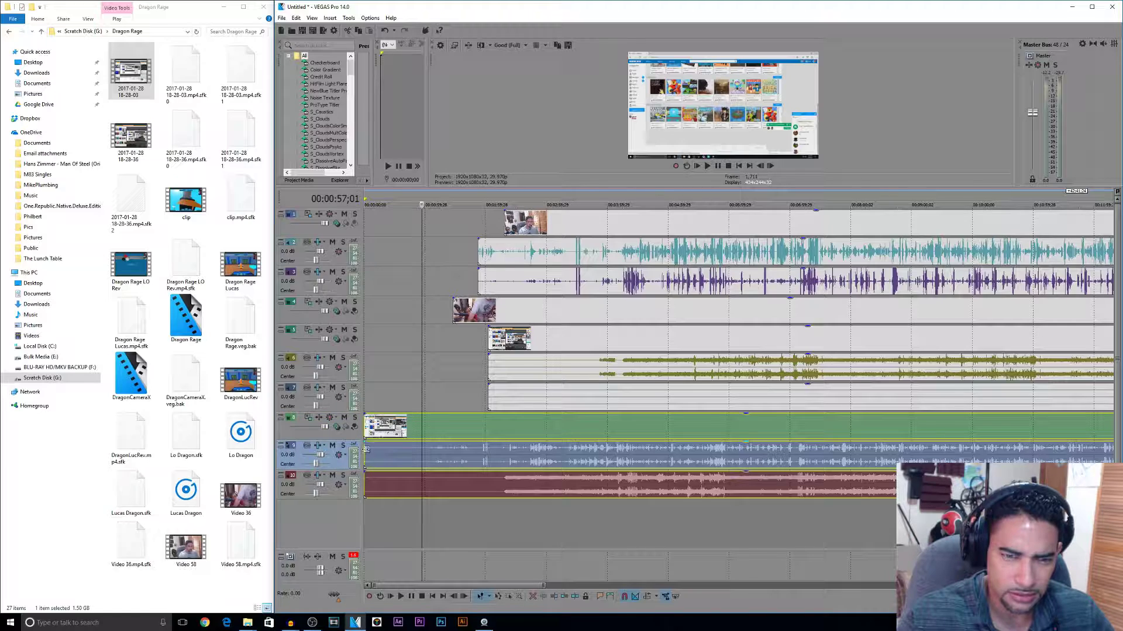
drag(364, 449, 424, 449)
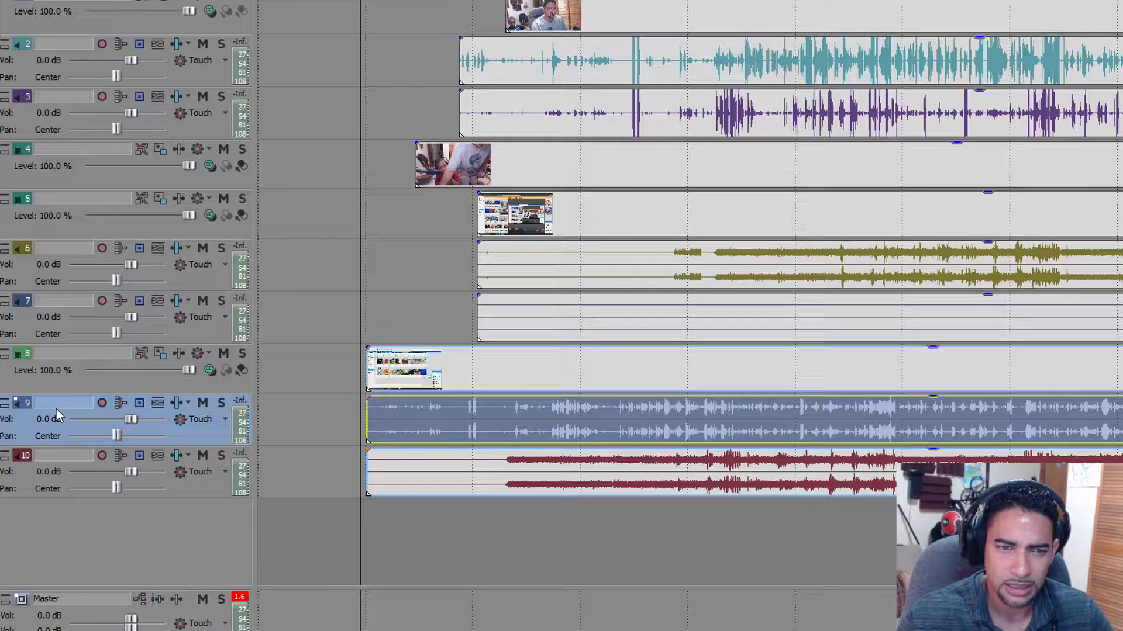
double_click(57, 404)
text(Lucas OBS audio)
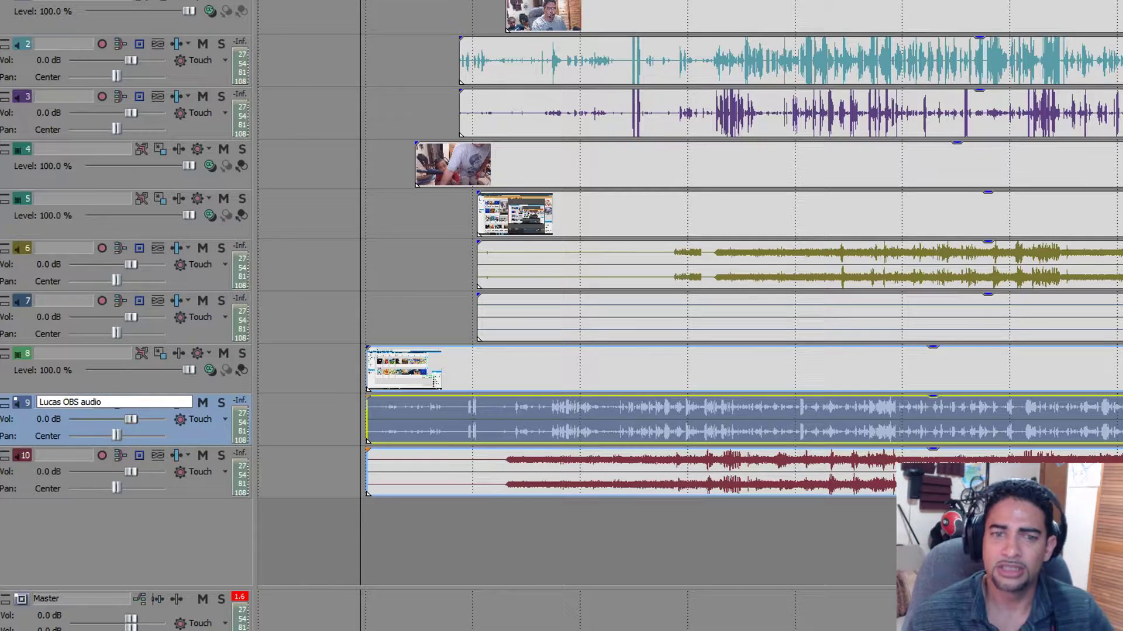
key(Return)
- Move the named OBS audio track below the two voice tracks and shift its recording right to match their claps
drag(175, 439, 269, 153)
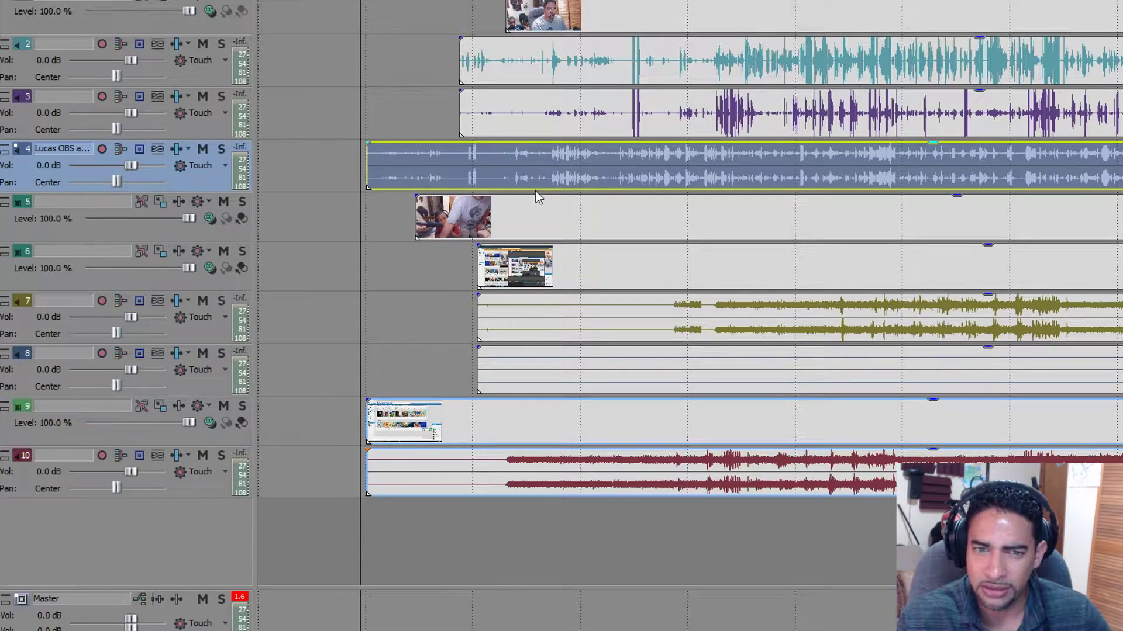
drag(581, 176, 742, 161)
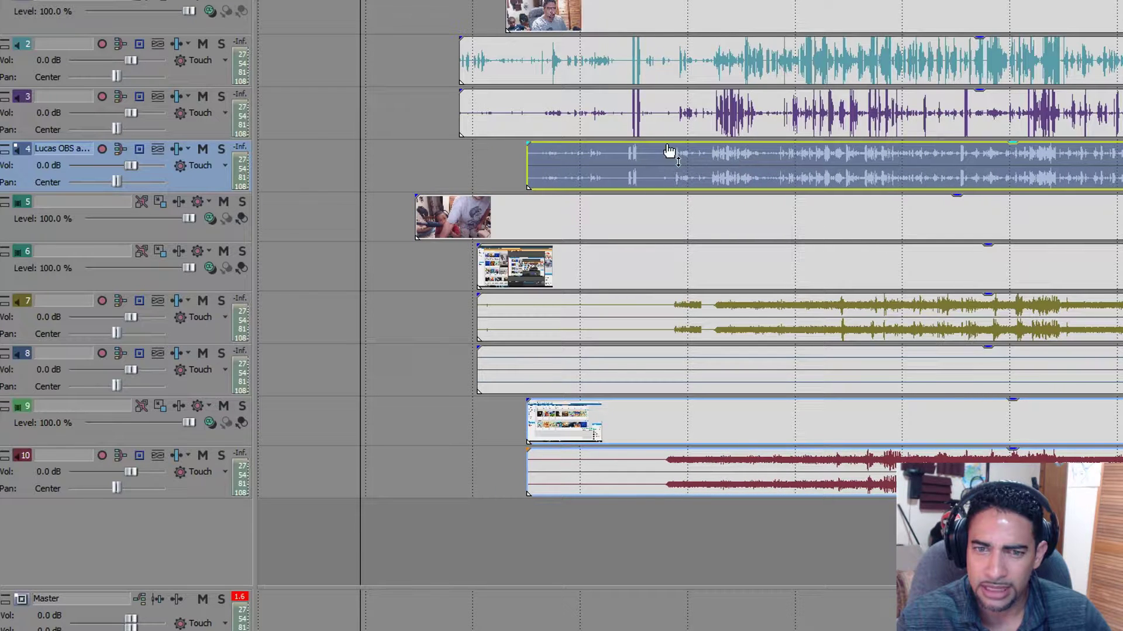
click(636, 152)
scroll(636, 152, up, 5)
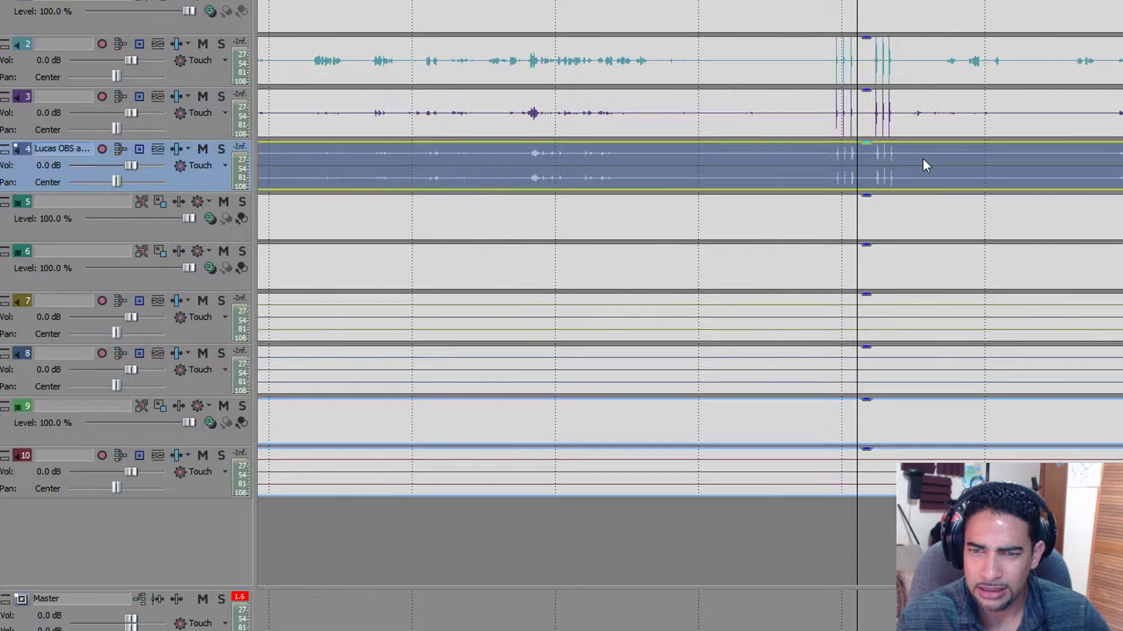
scroll(894, 172, up, 3)
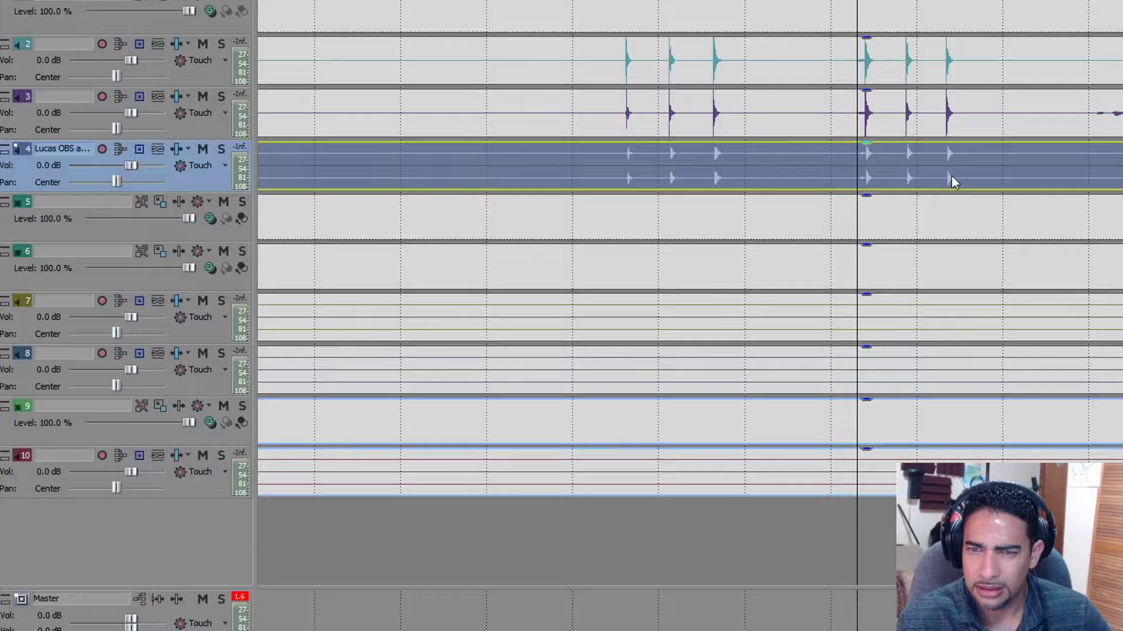
- Delete the named OBS audio track, keeping the second recording's video and remaining audio
scroll(952, 176, down, 8)
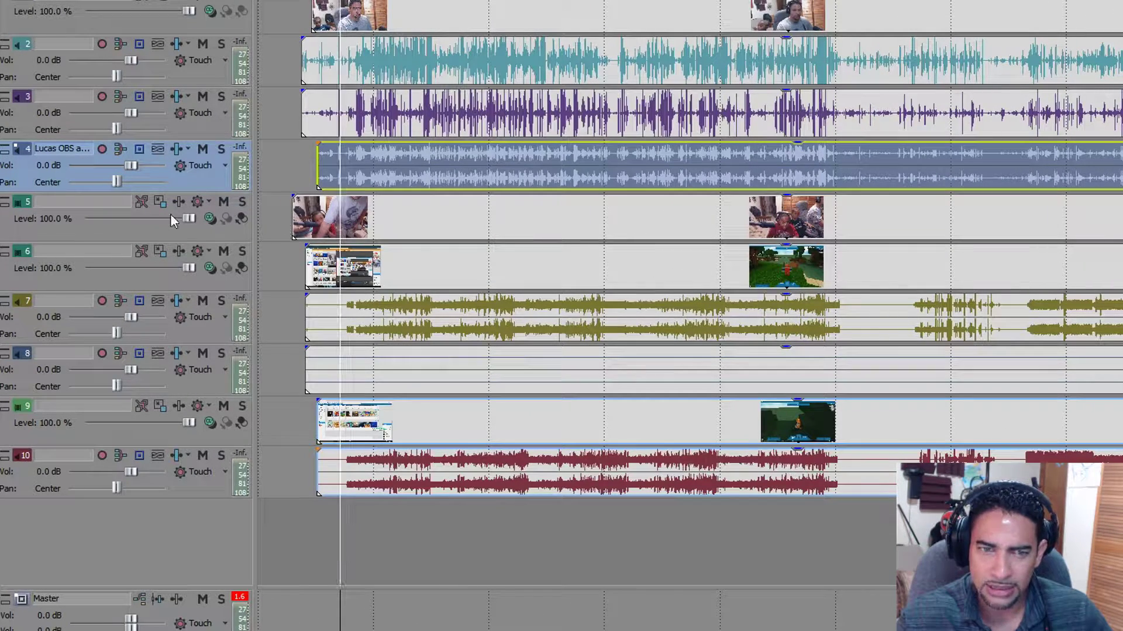
right_click(198, 180)
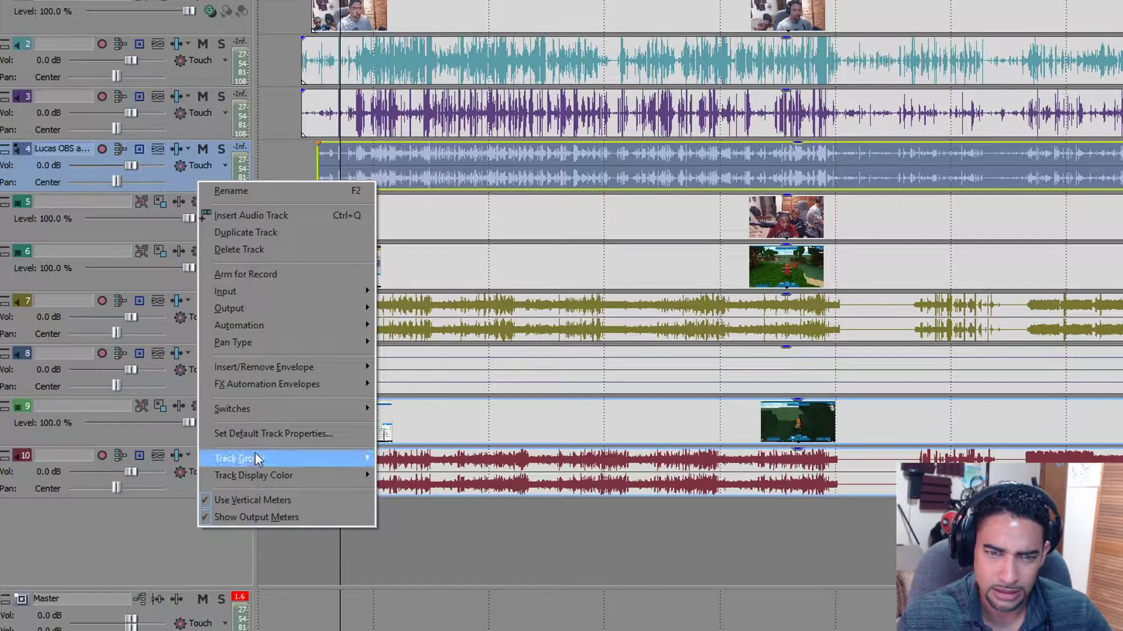
click(268, 249)
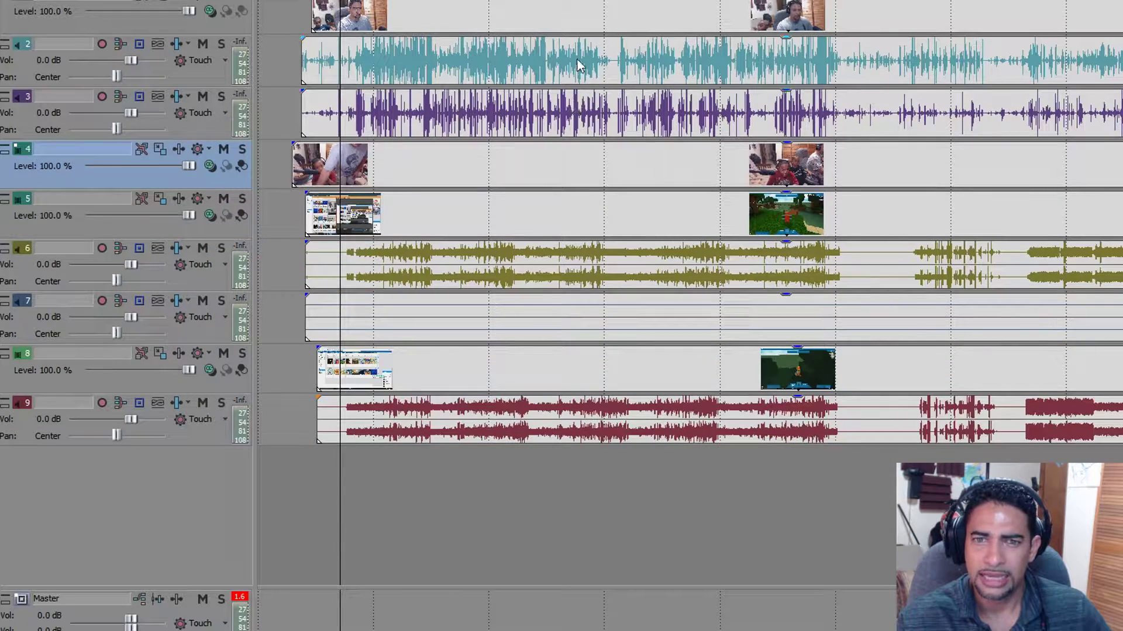
- Select the clips on all nine tracks and shift them together slightly later on the timeline
click(583, 21)
ctrl+click(584, 65)
ctrl+click(570, 113)
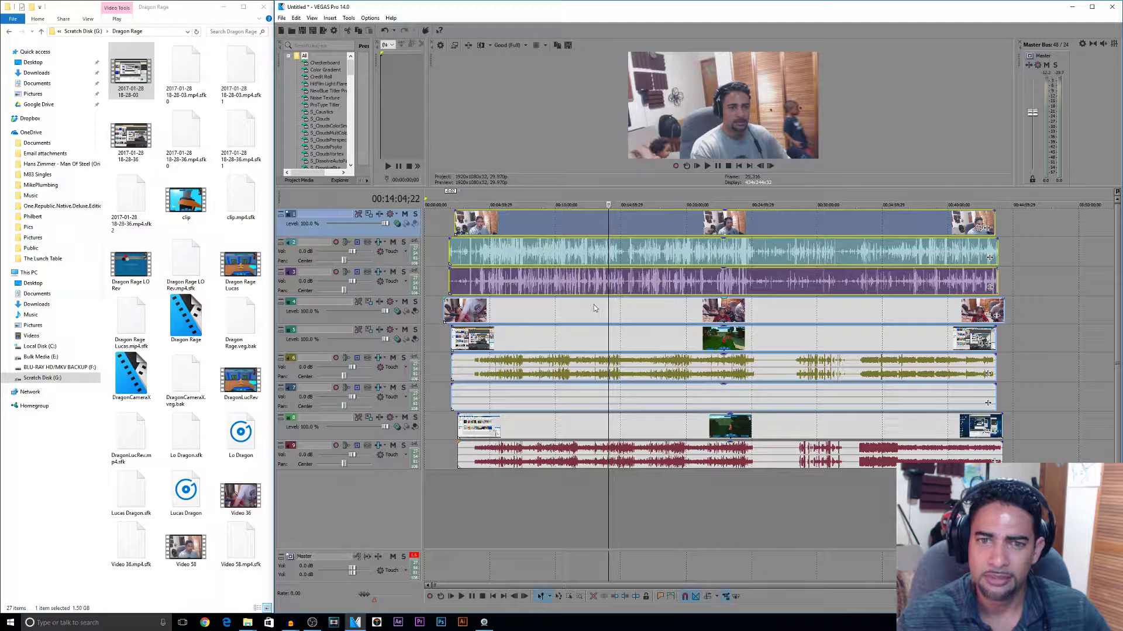
ctrl+click(564, 165)
ctrl+click(592, 342)
ctrl+click(587, 371)
ctrl+click(584, 399)
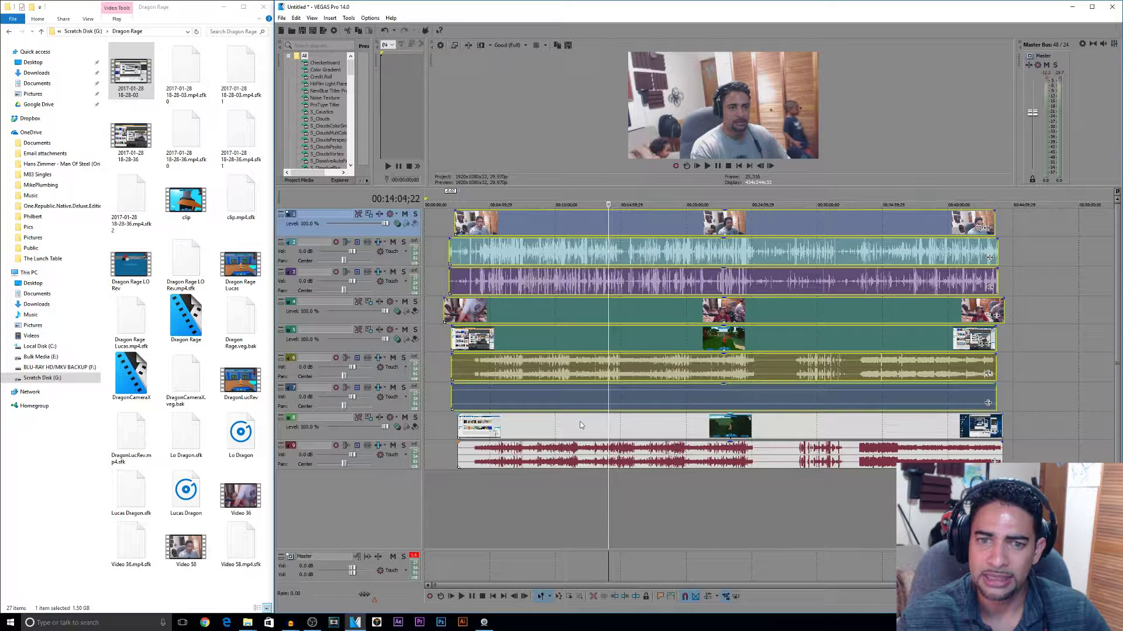
ctrl+click(580, 427)
ctrl+click(576, 450)
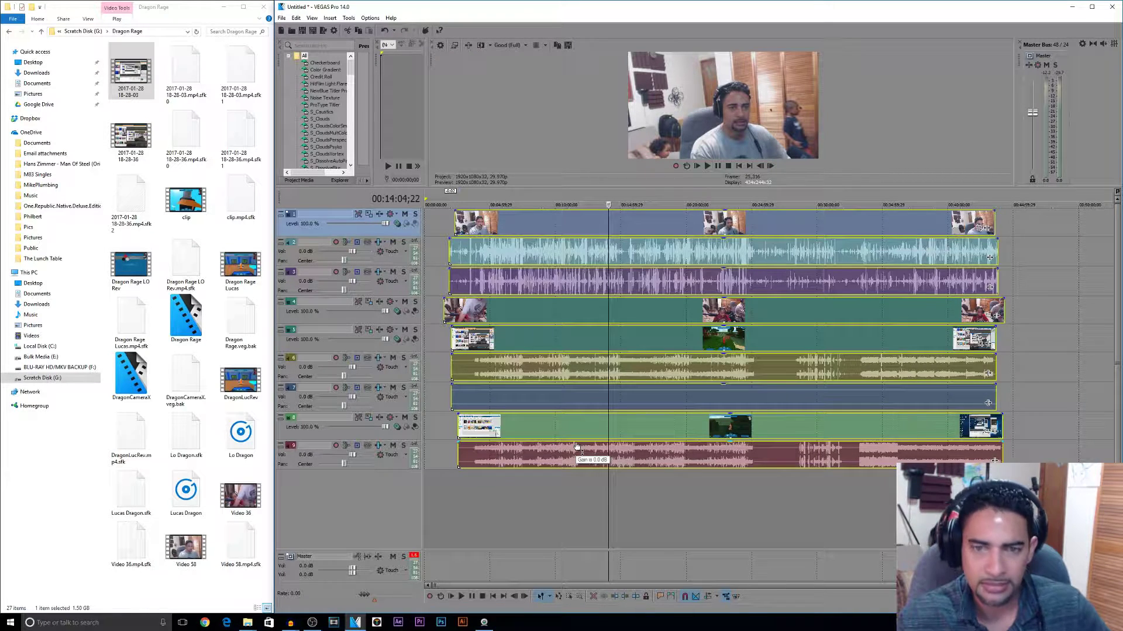
drag(642, 225, 669, 227)
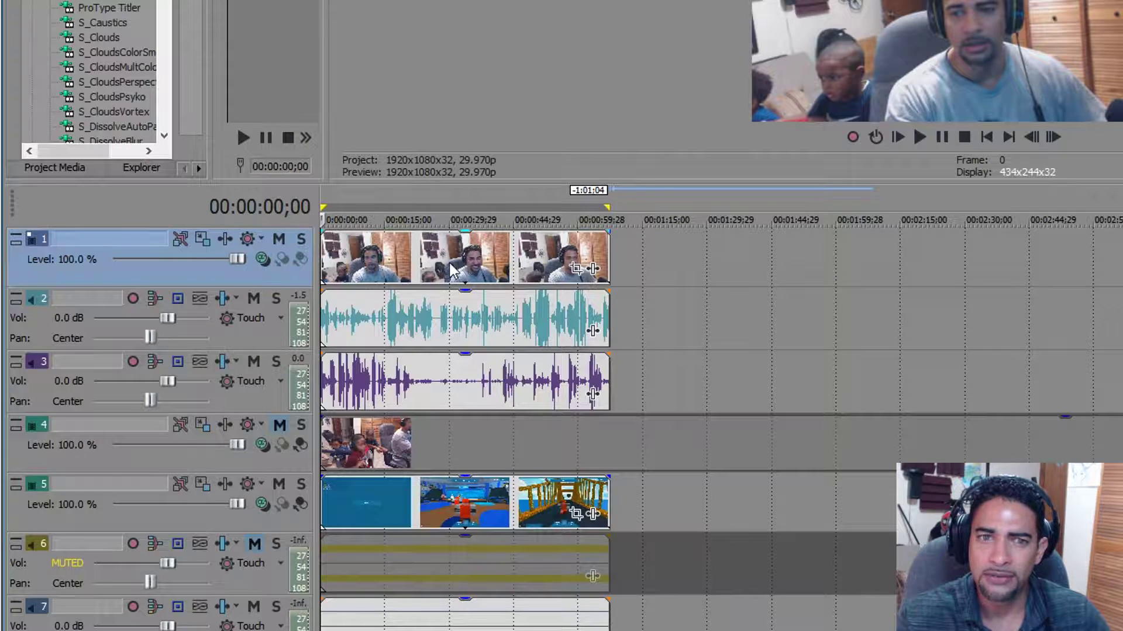
- Apply the RightCorner Track Motion preset to the first camera track
click(201, 237)
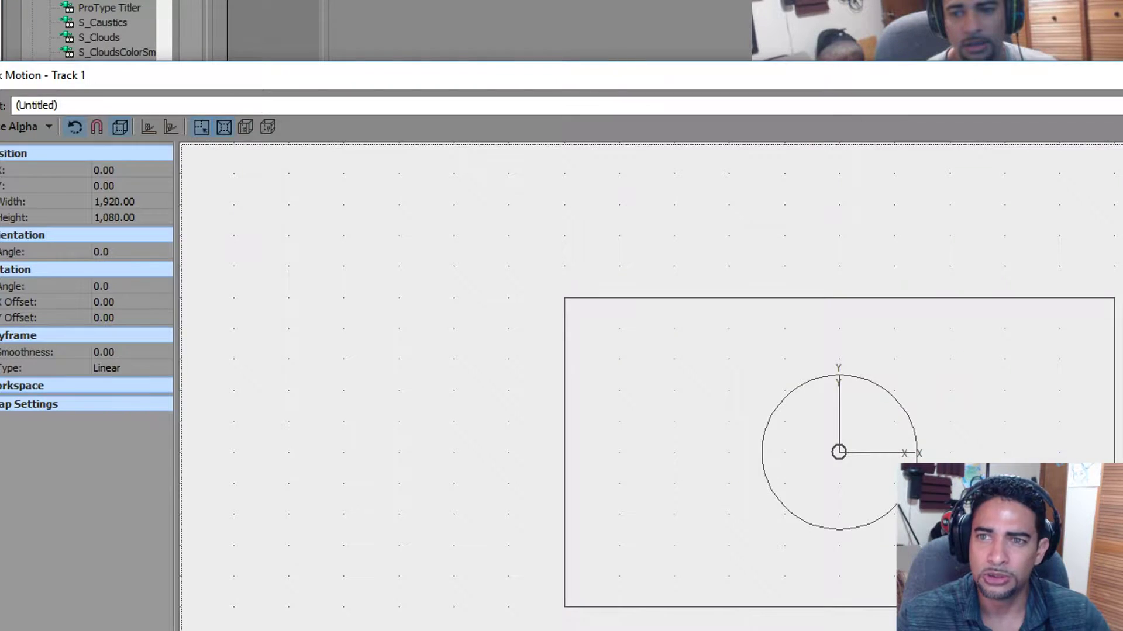
key(alt+F4)
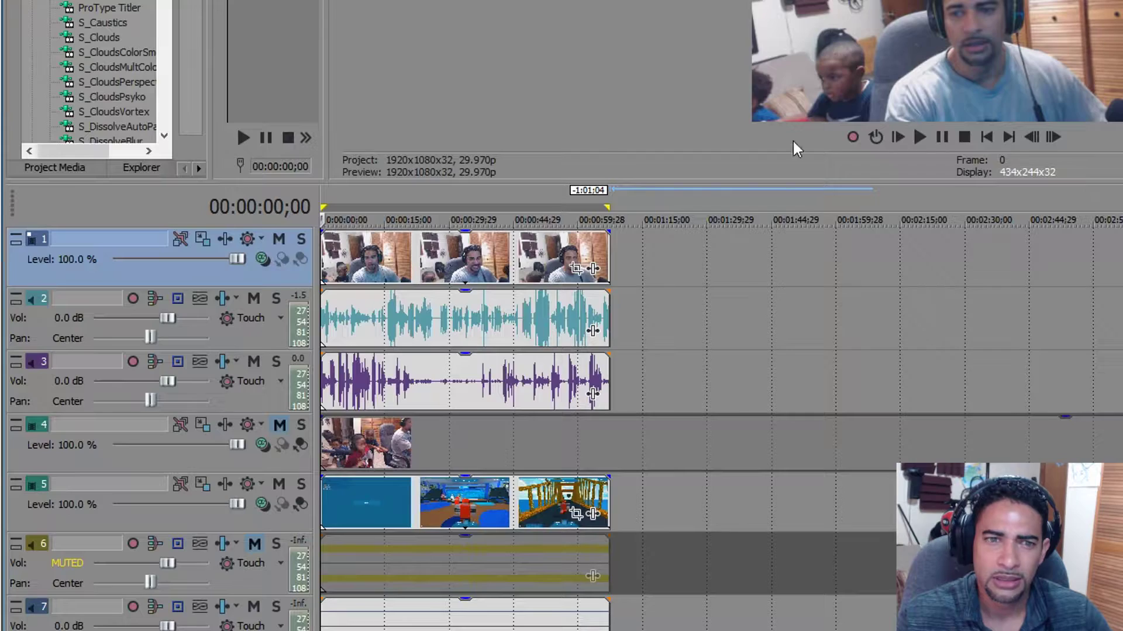
click(201, 237)
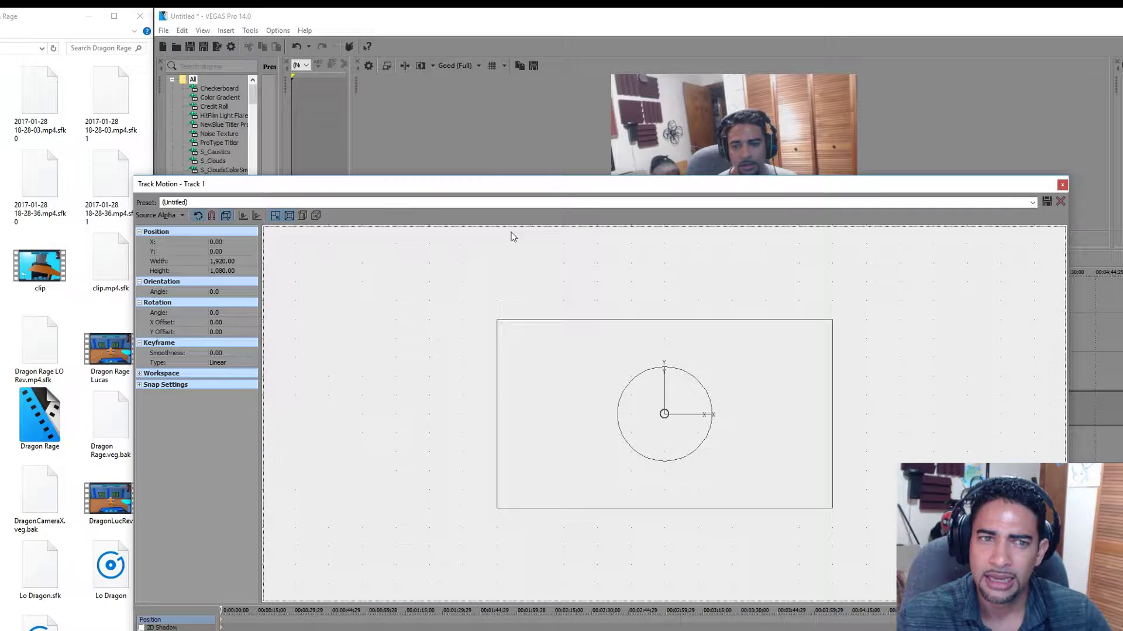
click(1032, 202)
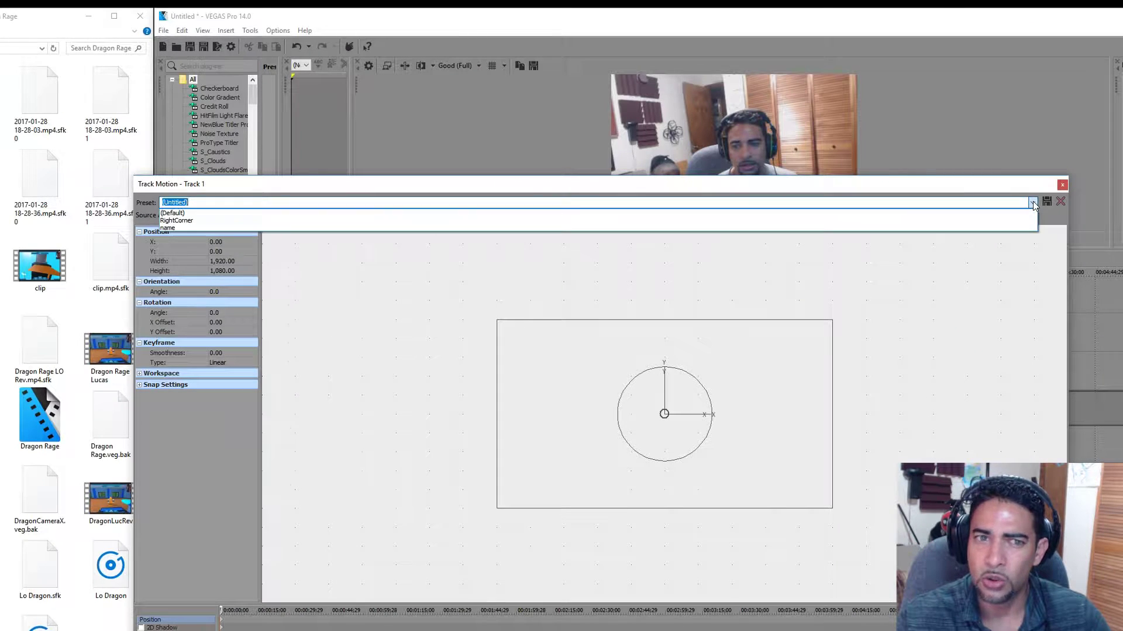
click(171, 221)
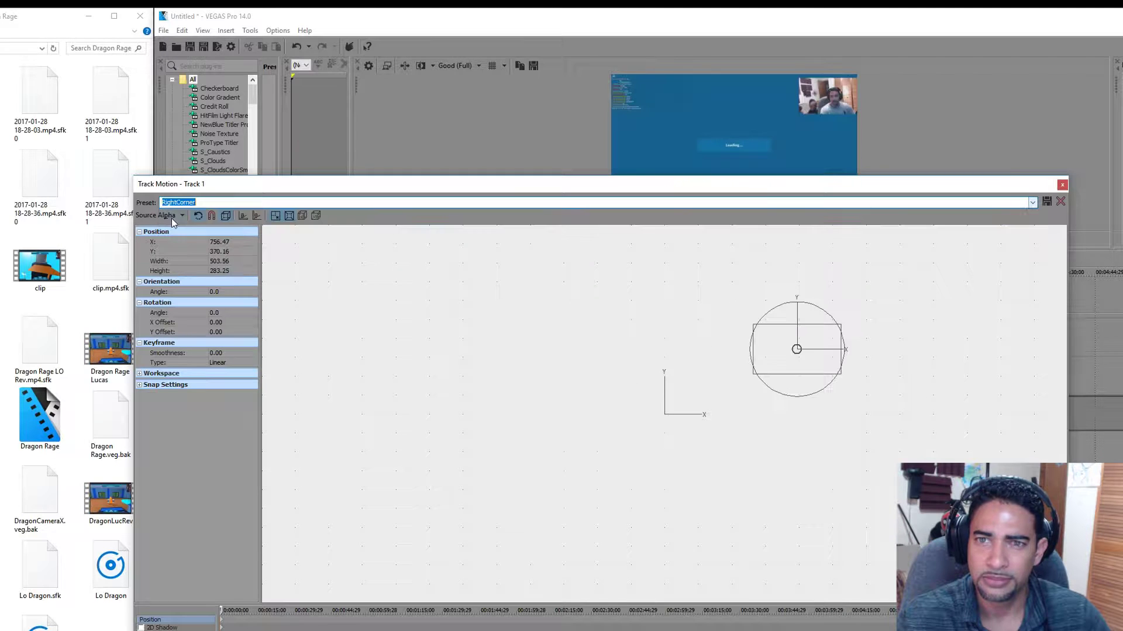
- Try the first camera's frame further inward at about X 611, Y 234, and reapply the RightCorner preset
drag(766, 351, 787, 369)
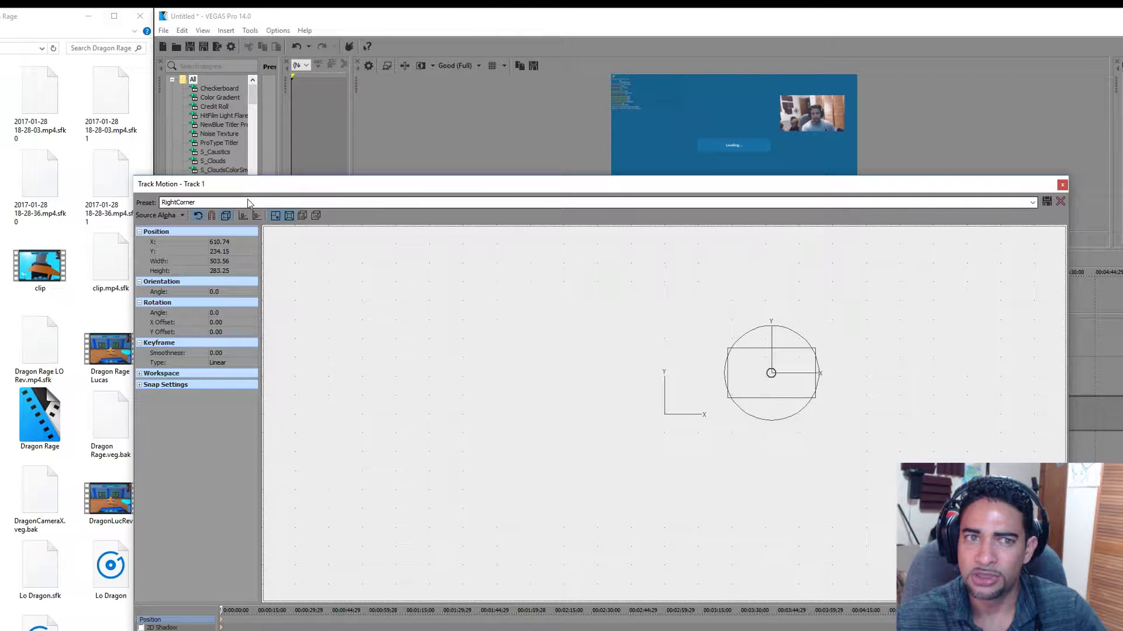
click(1032, 202)
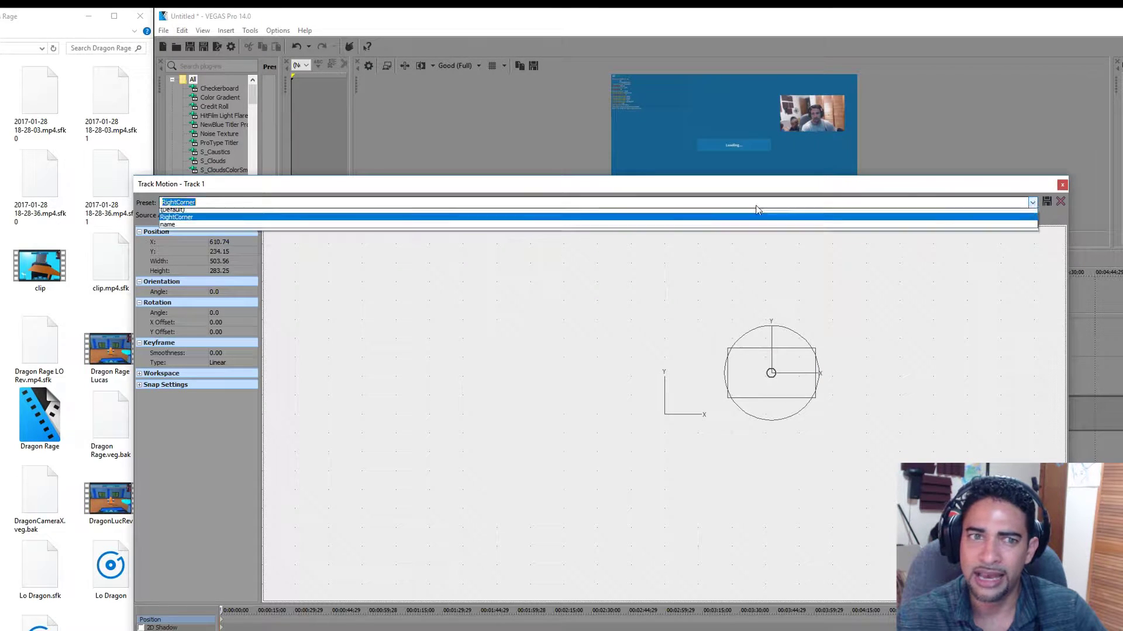
click(277, 221)
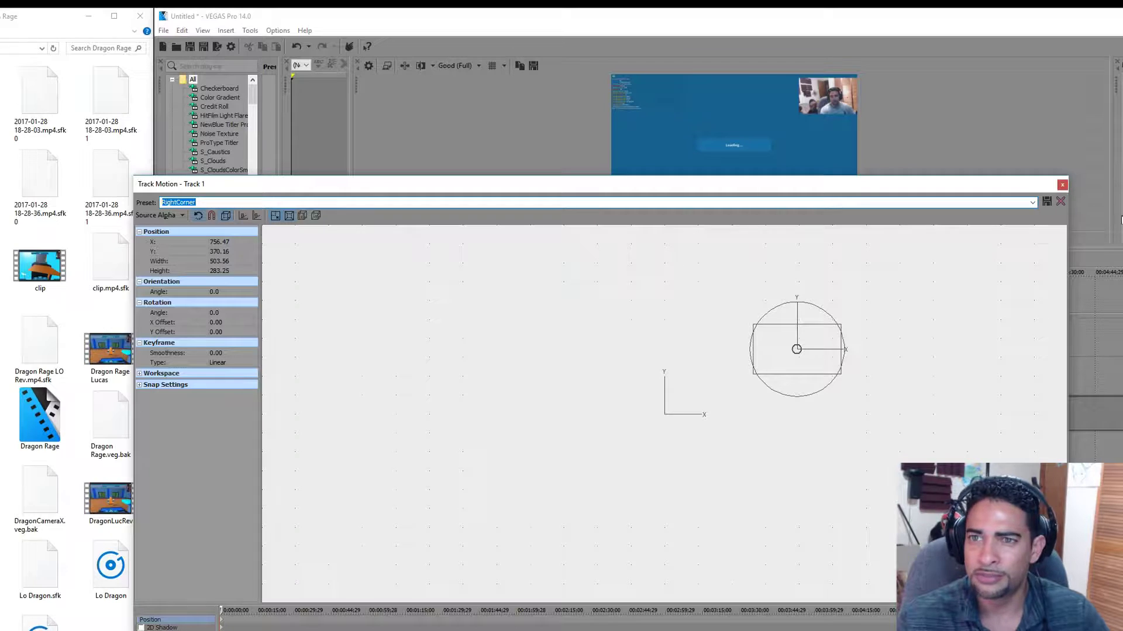
click(1062, 186)
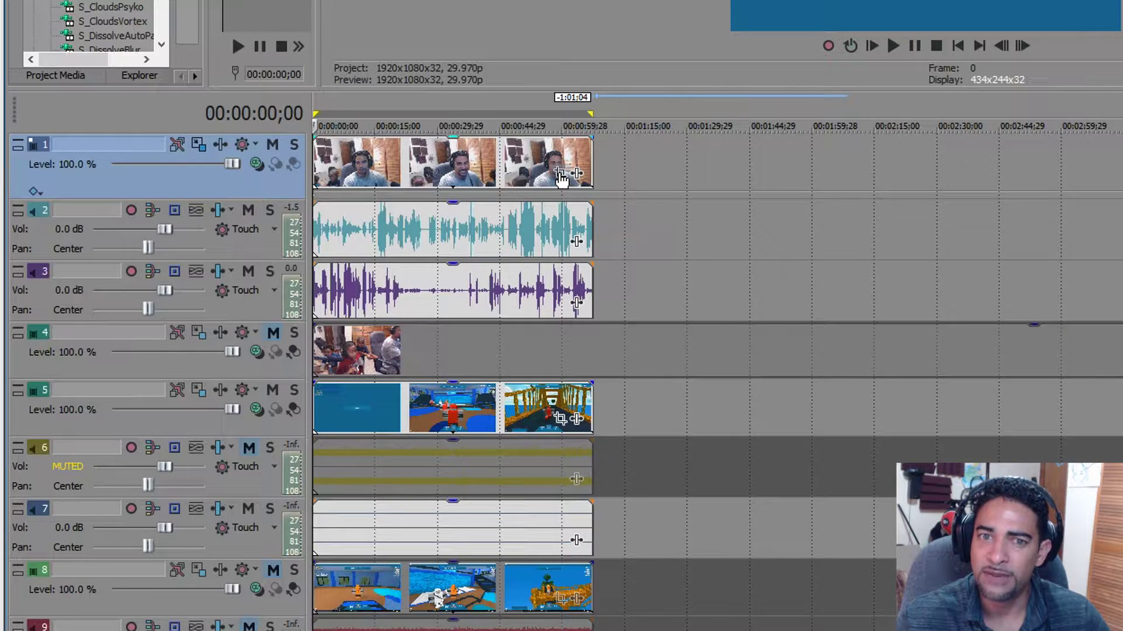
- Crop the first camera clip with the RightCornerBox preset and shift the crop onto the speaker's face, centred at about X 1,009, Y 572
click(560, 174)
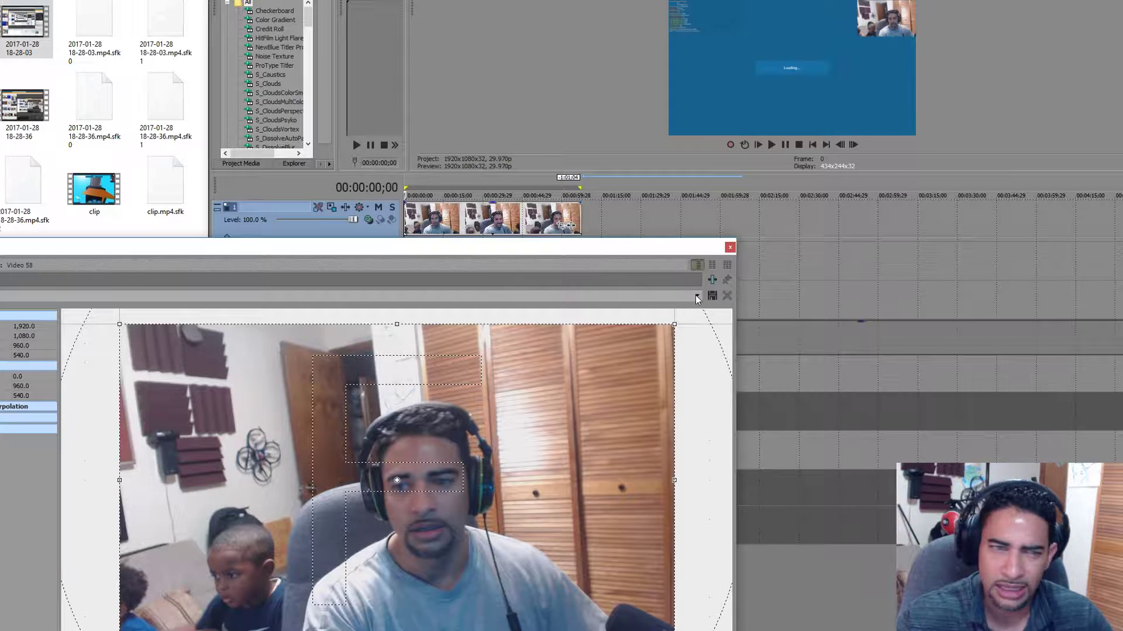
click(696, 297)
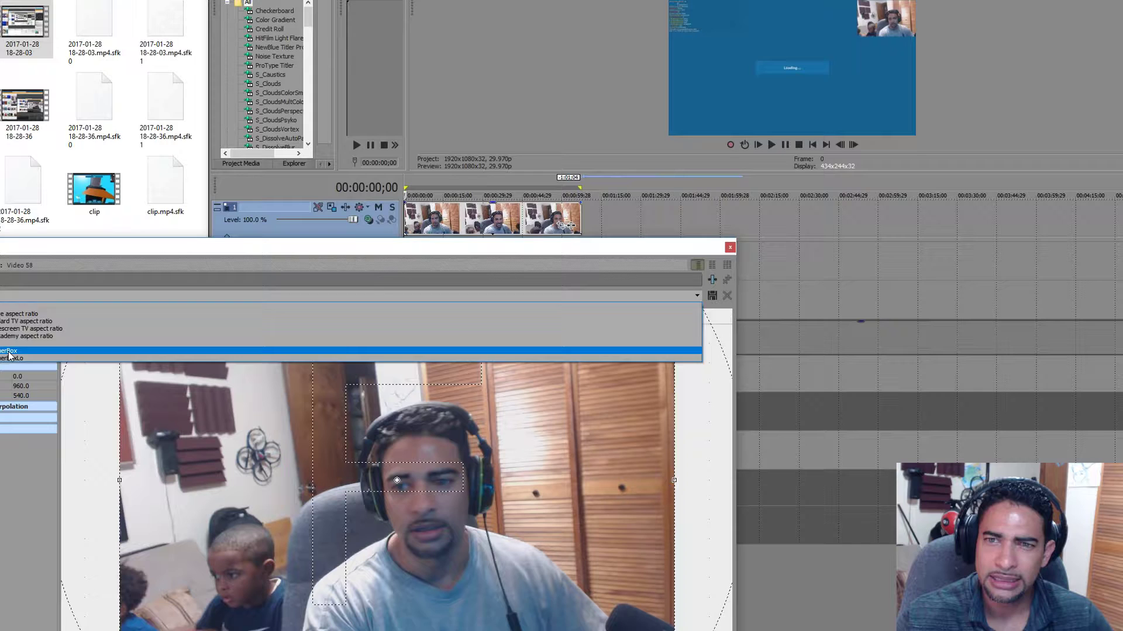
click(8, 352)
drag(412, 511, 436, 508)
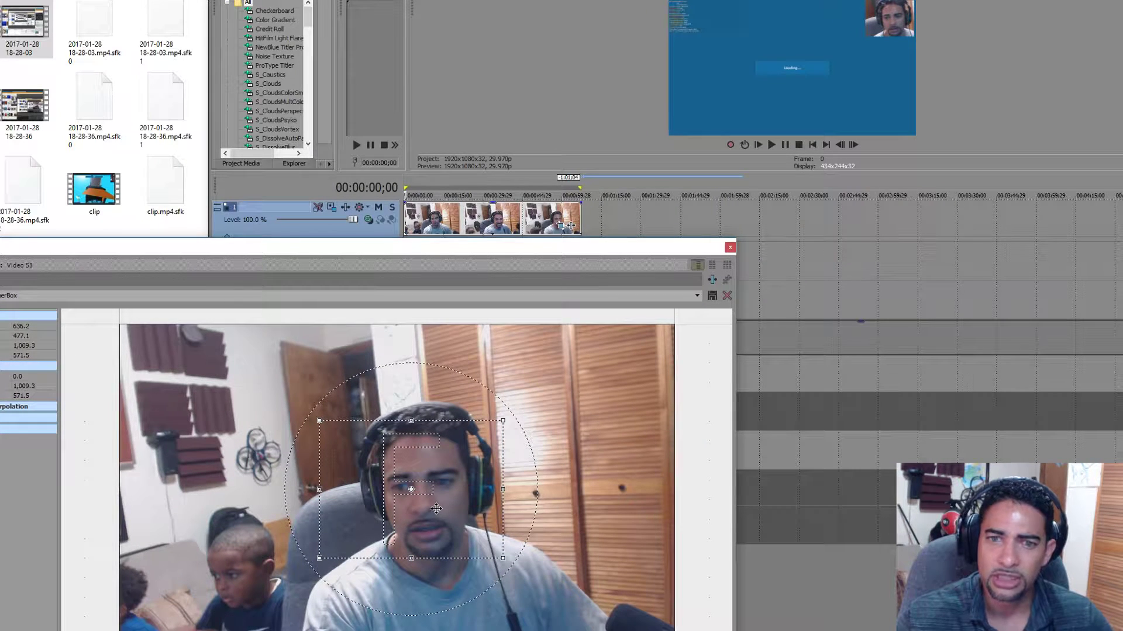
click(730, 248)
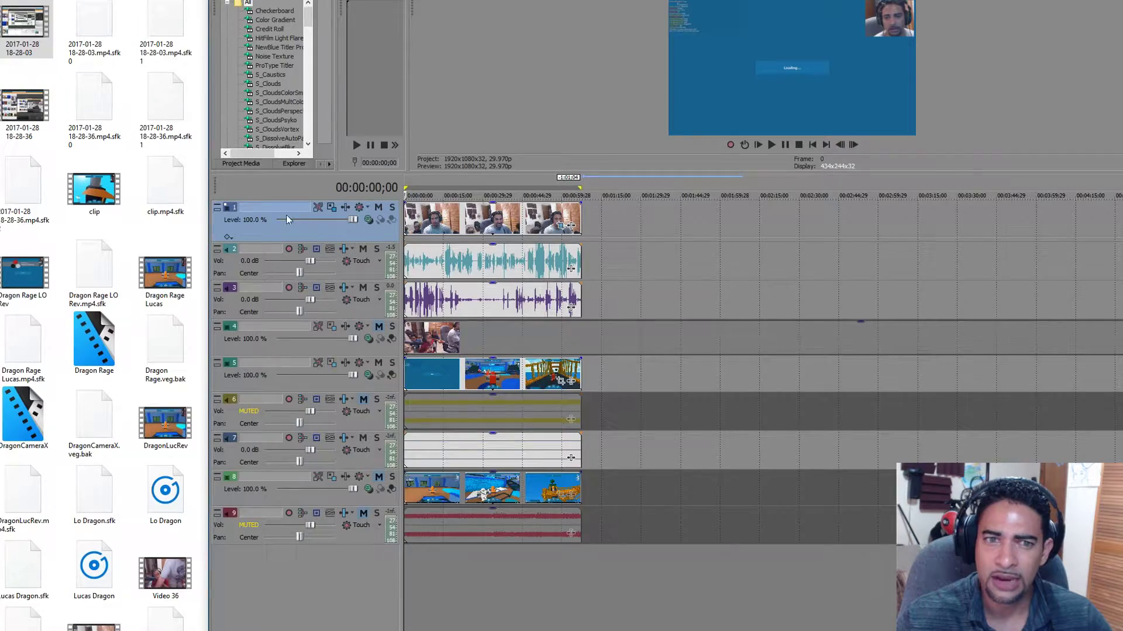
- Mute the first camera track, unmute the second camera track and give it the RightCorner Track Motion preset
click(378, 207)
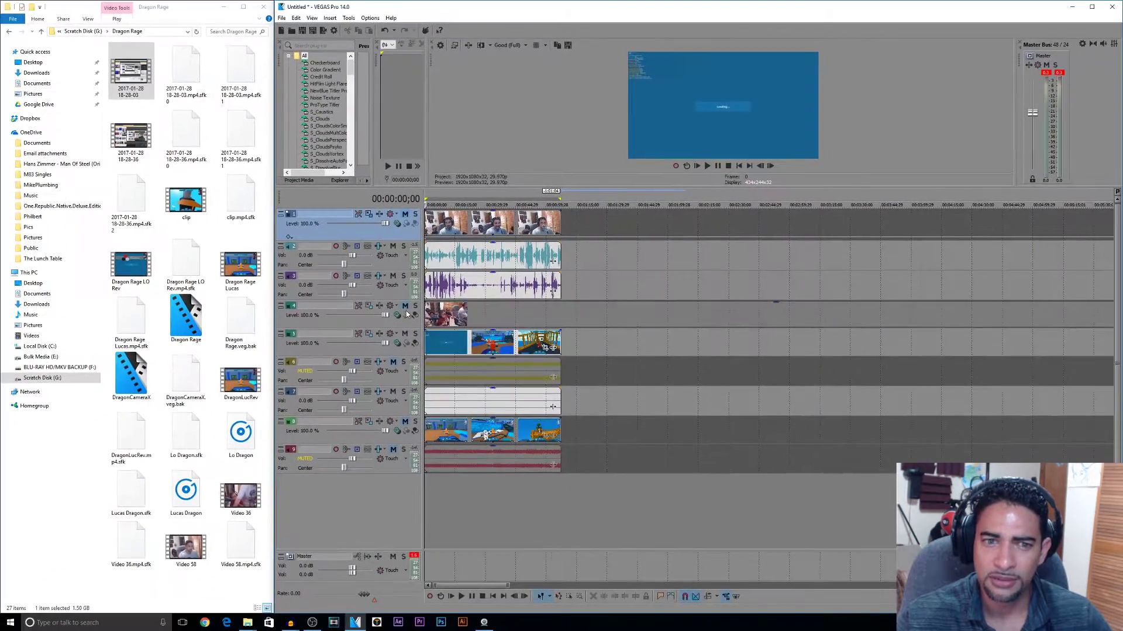
click(407, 314)
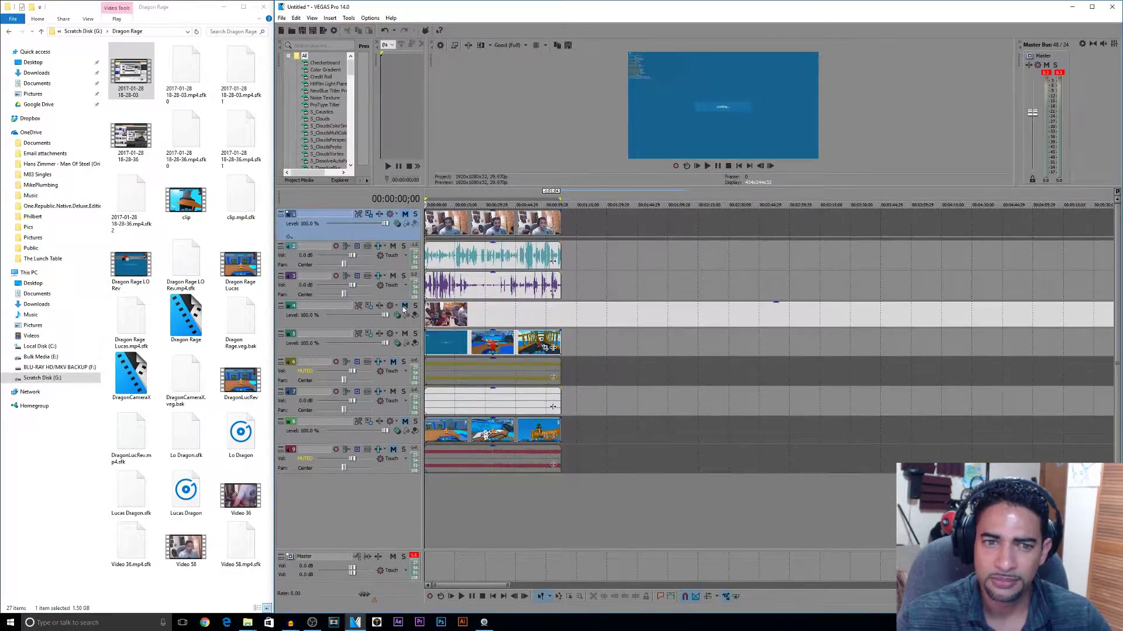
click(368, 306)
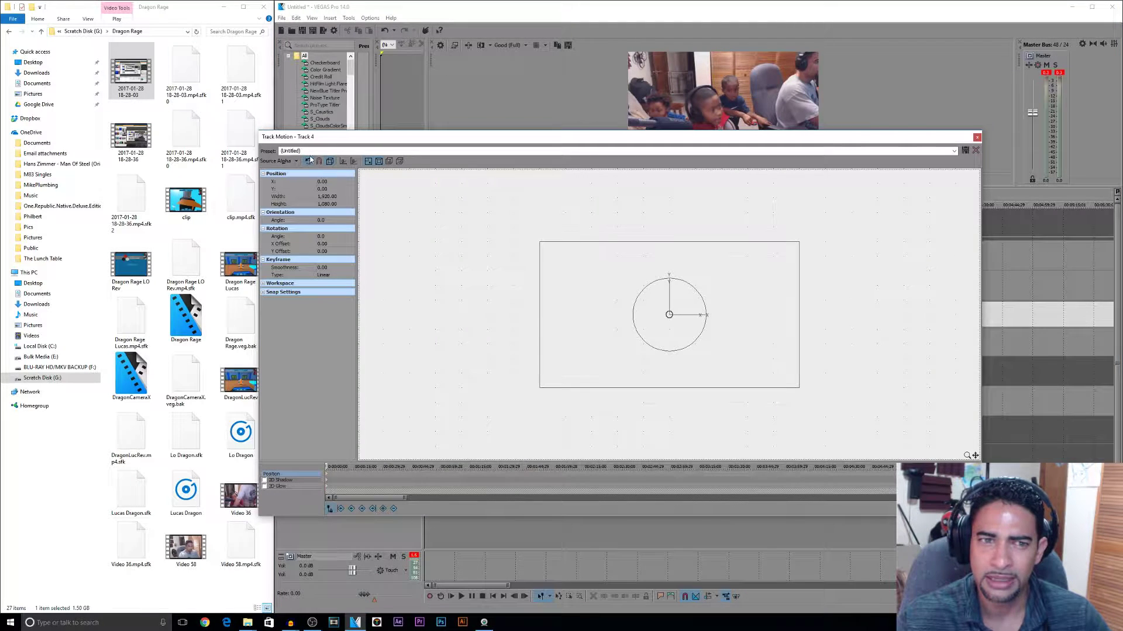
click(955, 151)
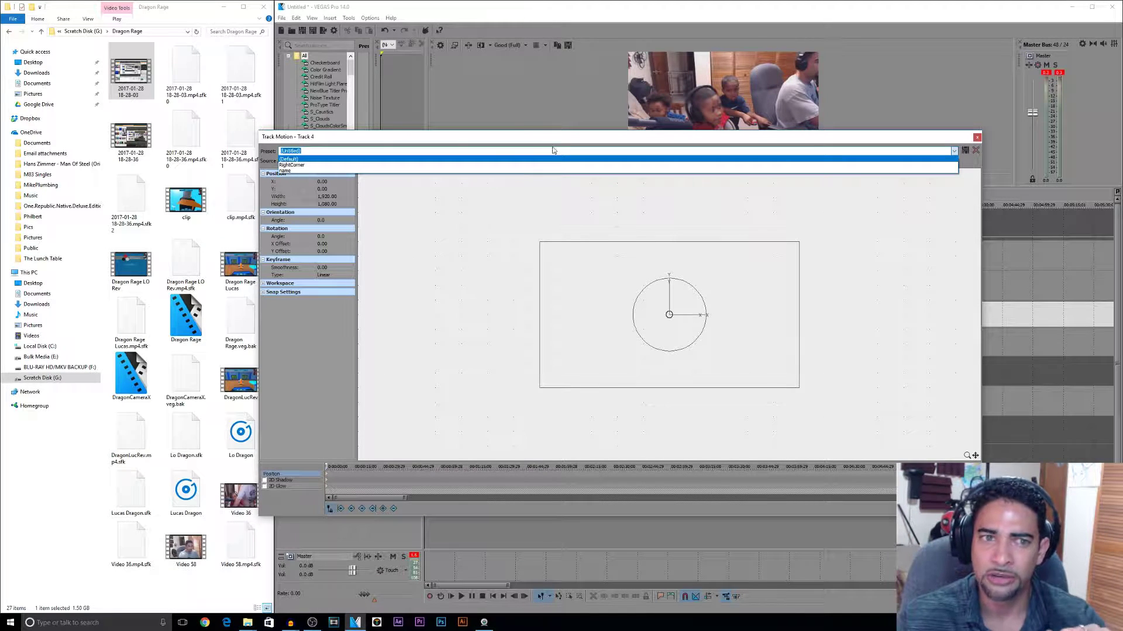
click(299, 166)
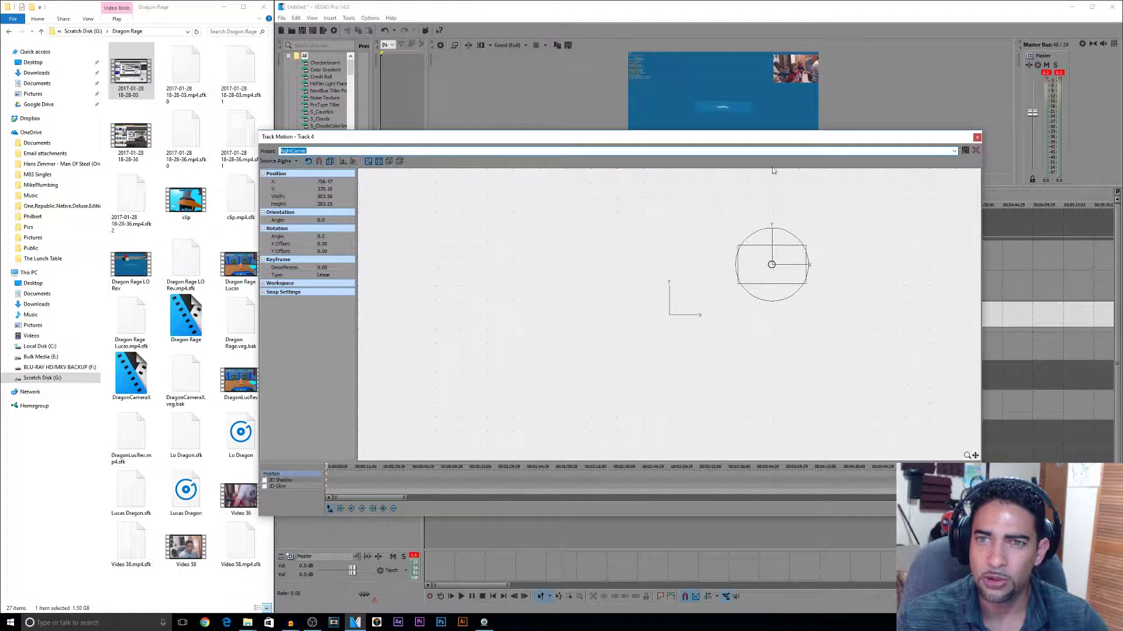
click(976, 139)
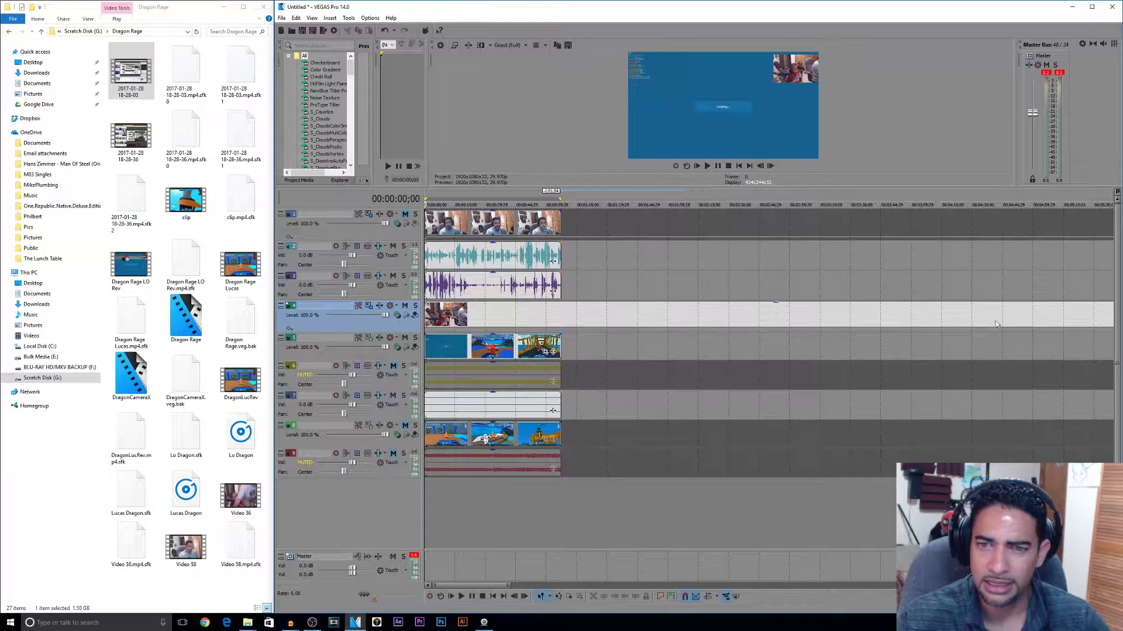
- Trim the long end of the second camera clip back to about where the other clips end
scroll(885, 321, down, 6)
drag(946, 313, 435, 314)
scroll(435, 314, up, 10)
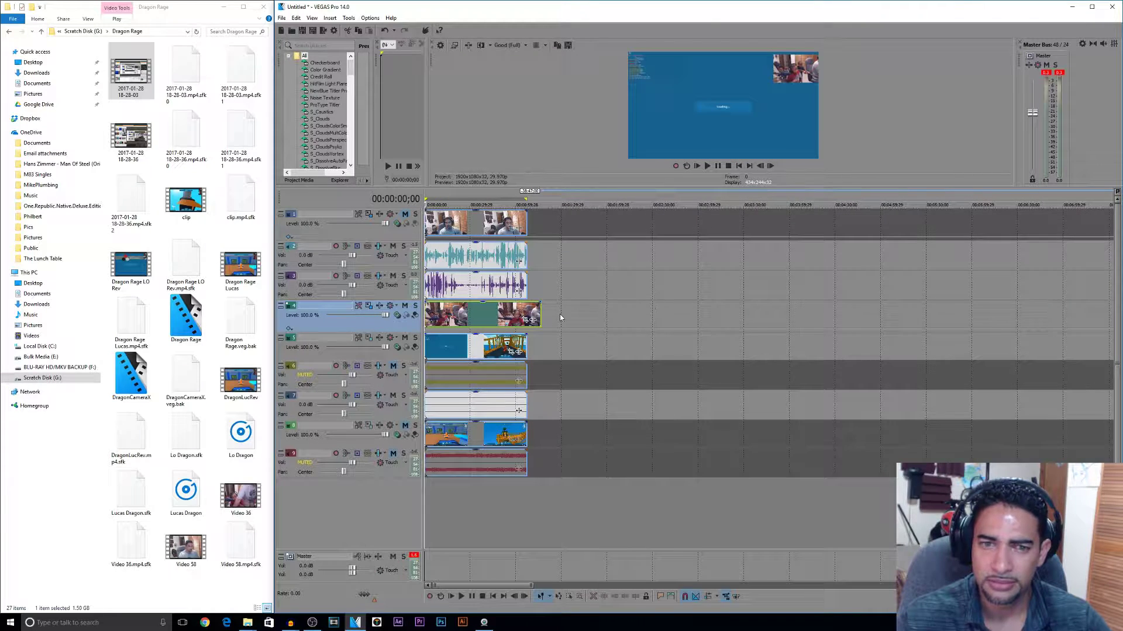
- Crop the second camera clip with the RightCornerBox Pan/Crop preset
click(511, 320)
click(648, 282)
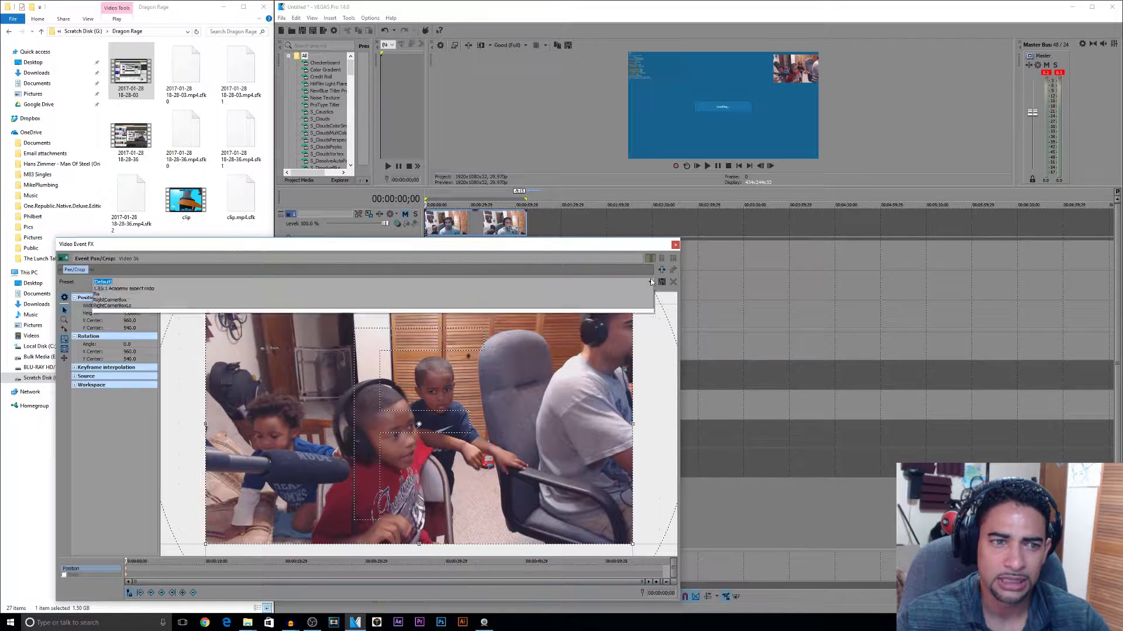
click(205, 326)
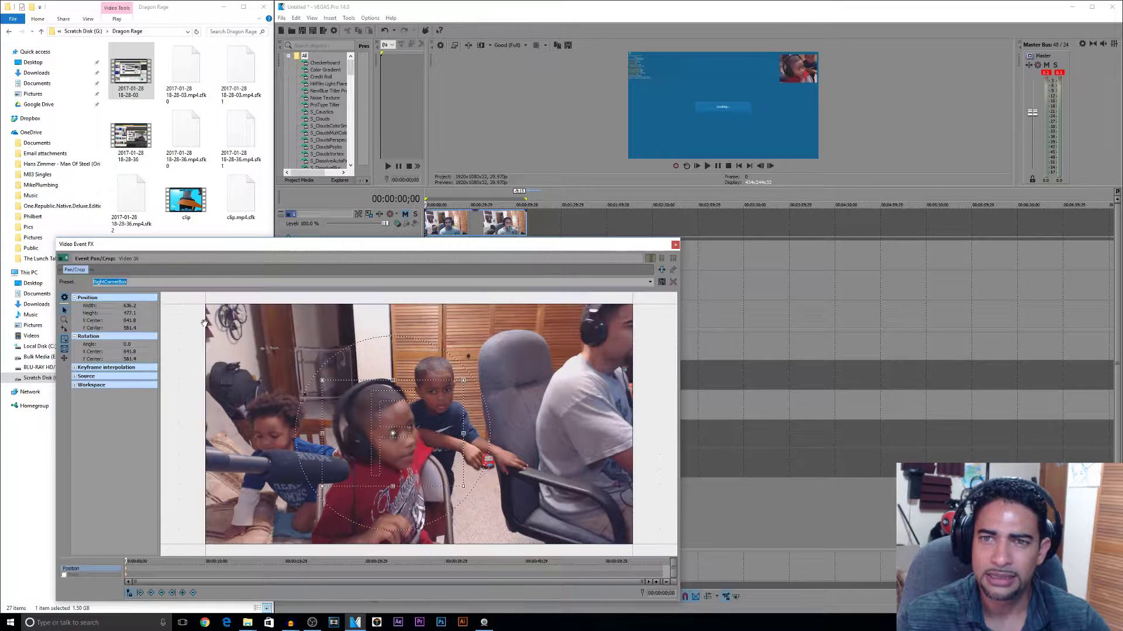
click(675, 244)
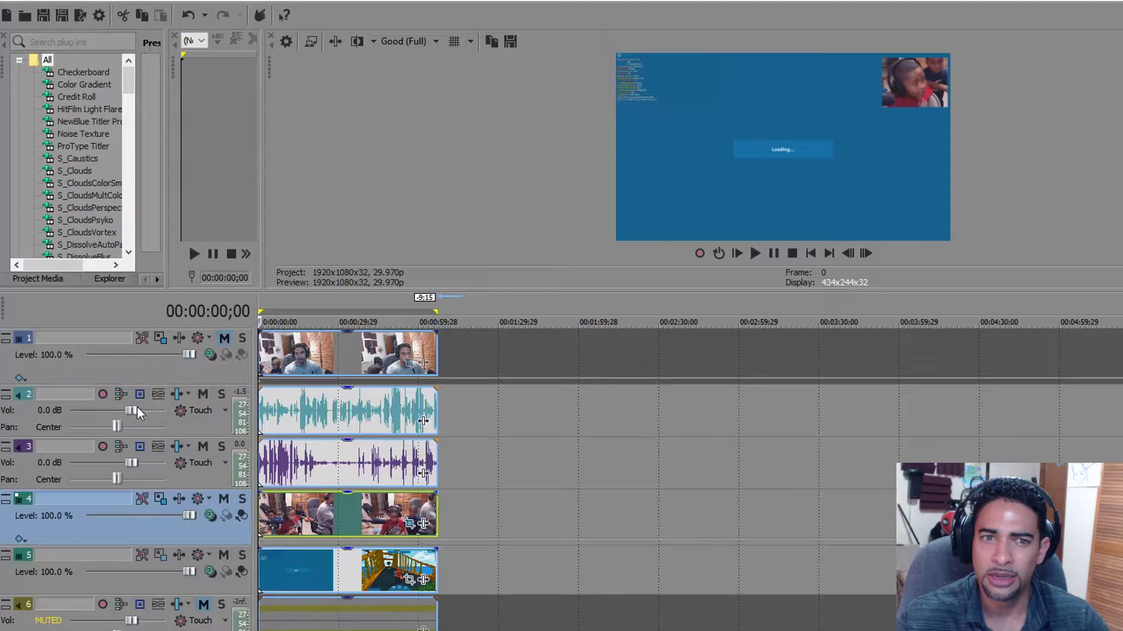
- Switch the corner picture back and forth between the two cameras by toggling the first camera track's mute, leaving it unmuted
click(219, 342)
click(220, 342)
click(220, 342)
click(219, 343)
click(218, 343)
click(219, 343)
click(218, 343)
click(219, 343)
click(218, 343)
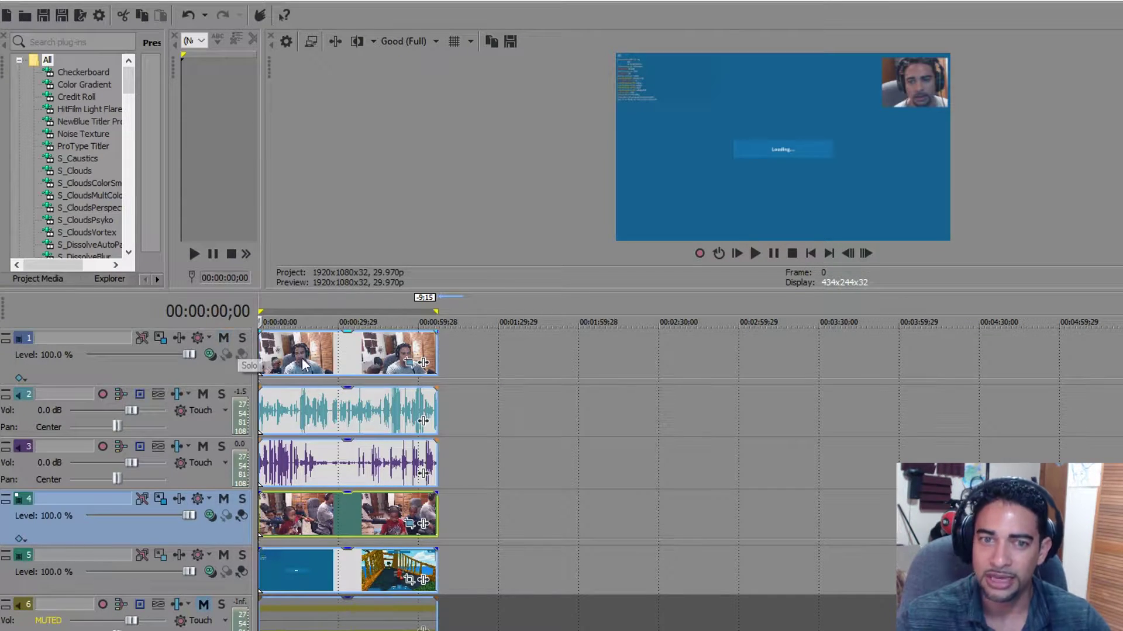
key(Up)
key(Up)
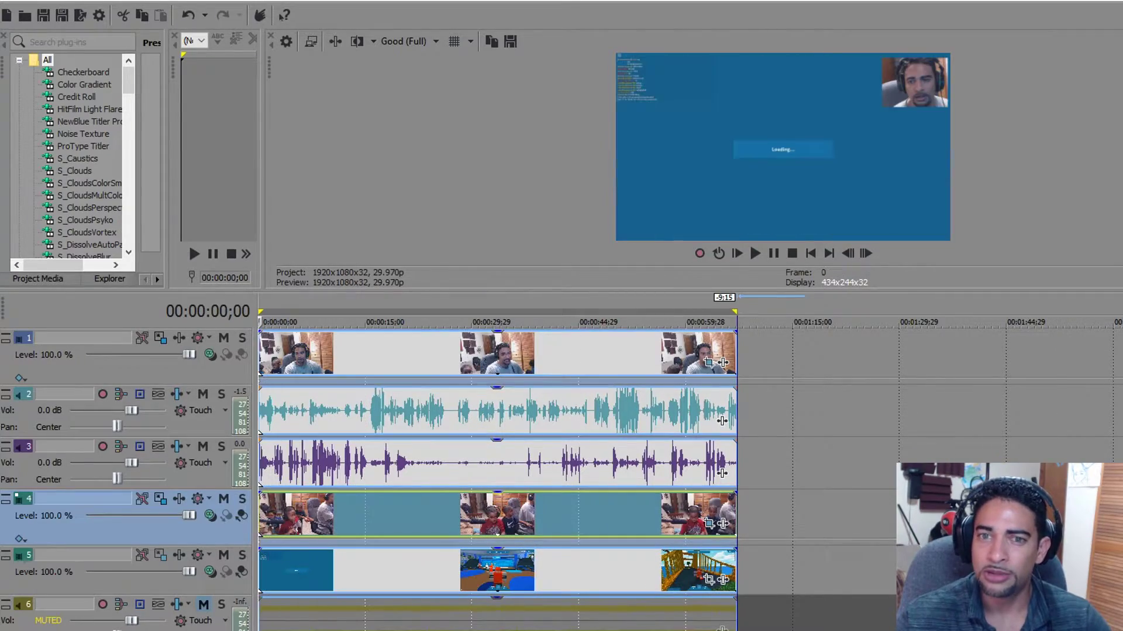
click(783, 349)
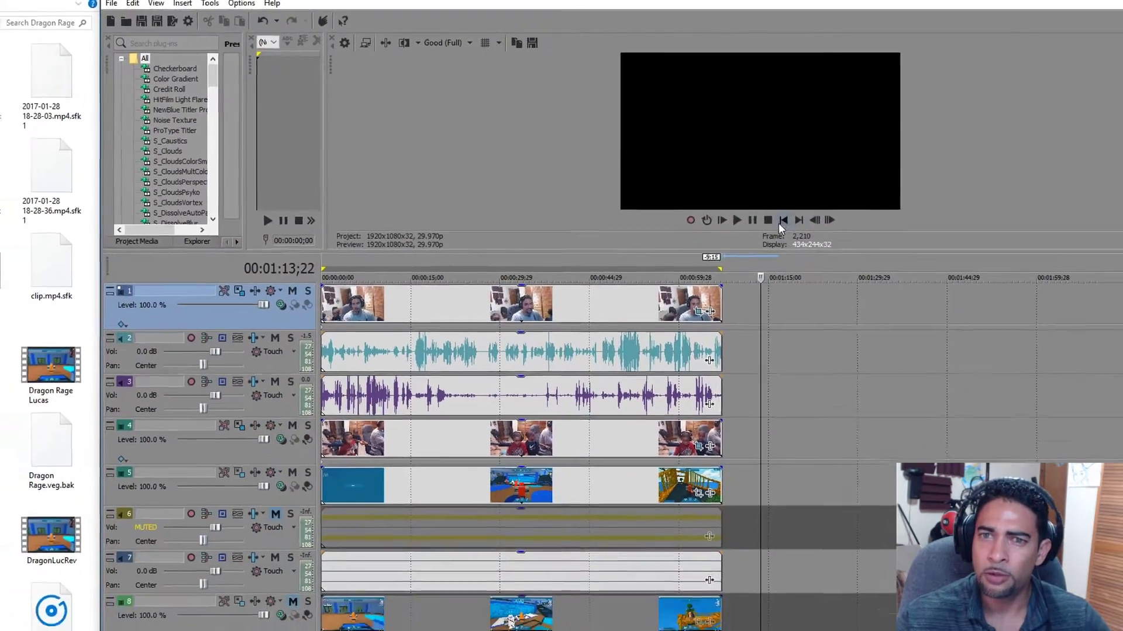
click(810, 253)
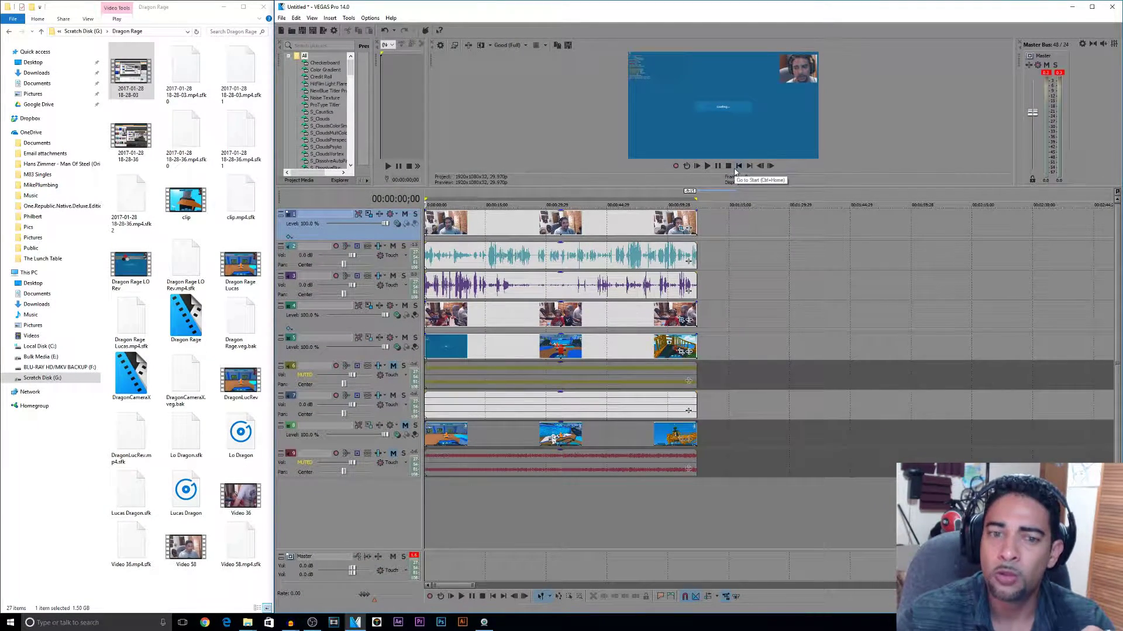
- Unmute the first screen recording's game audio on track 6 and mute both voice tracks
click(391, 367)
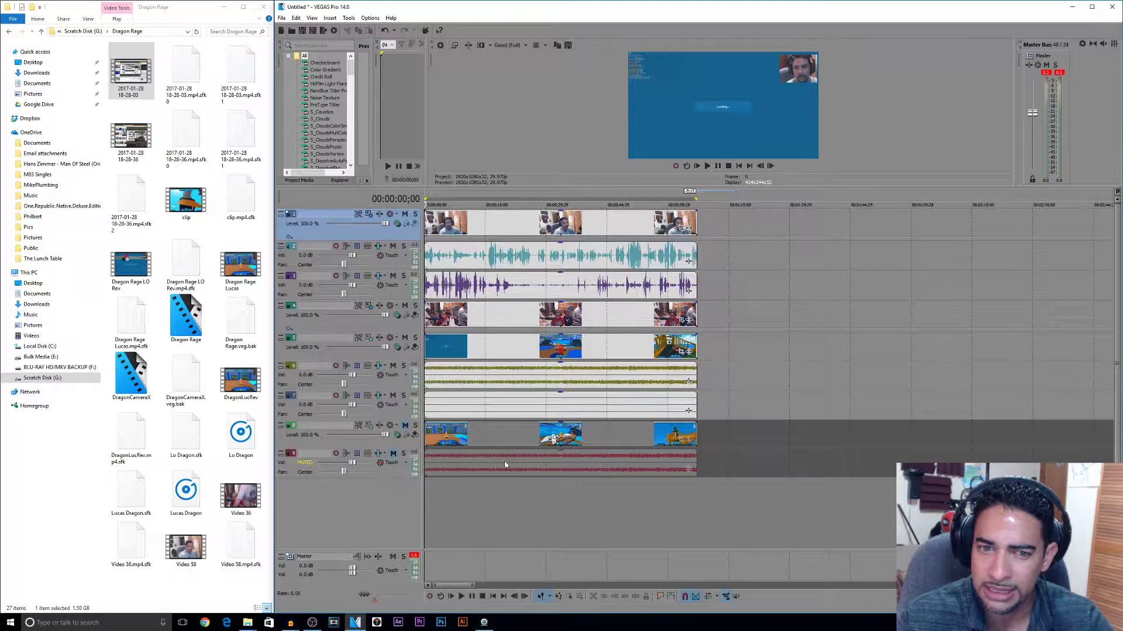
click(393, 246)
click(393, 276)
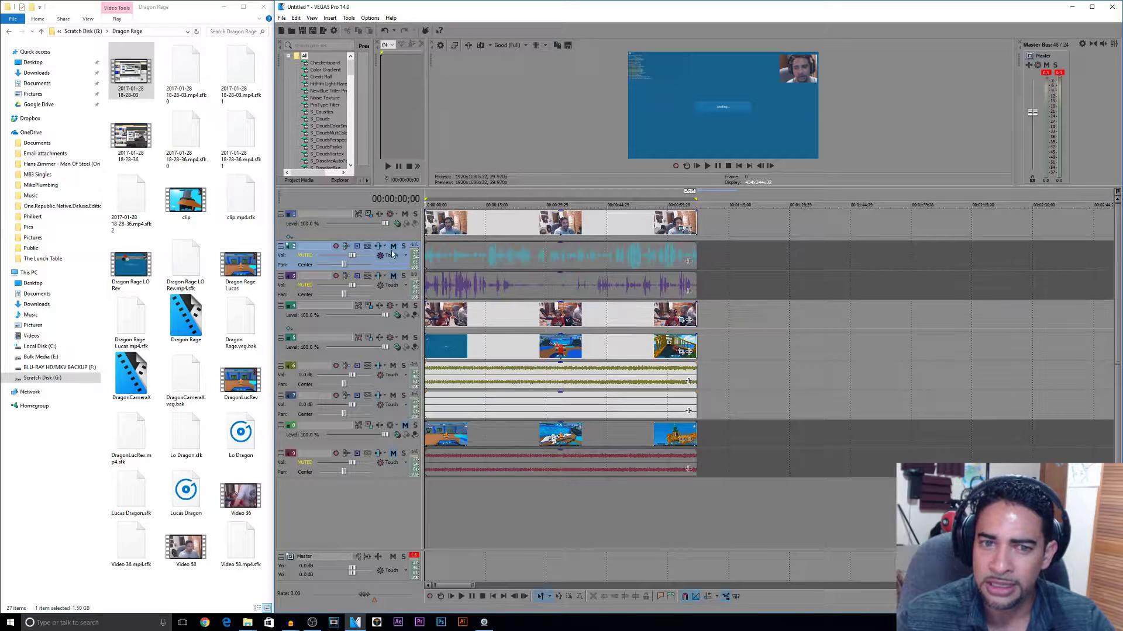
- Unmute the second recording's audio on track 9, play it together with the first recording's audio, and mute it again
click(392, 454)
click(507, 456)
key(space)
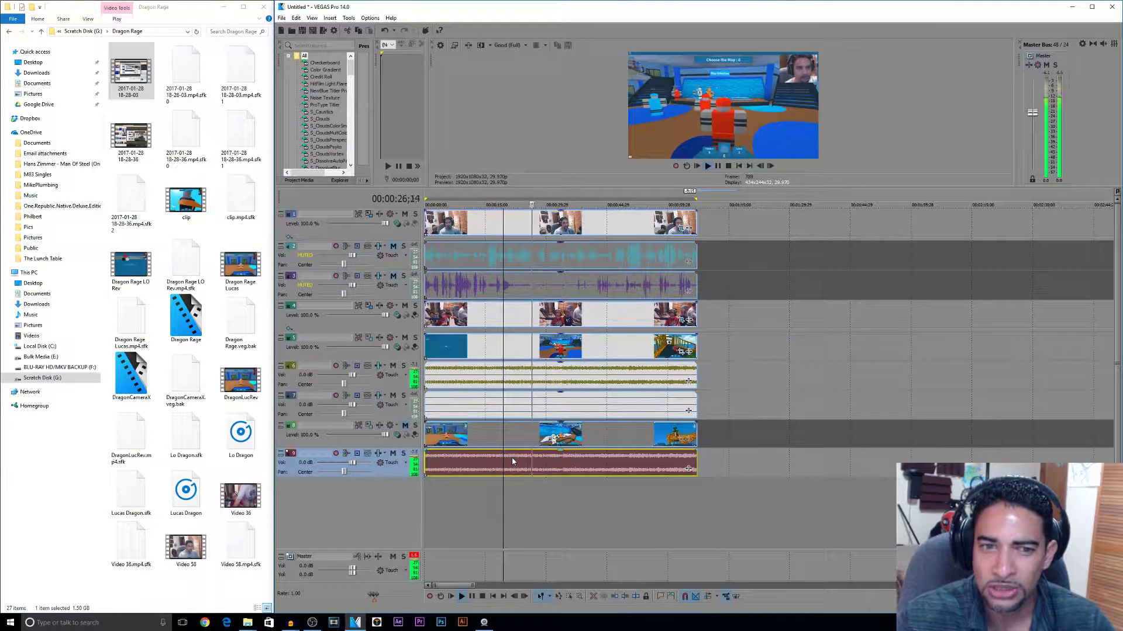
click(393, 454)
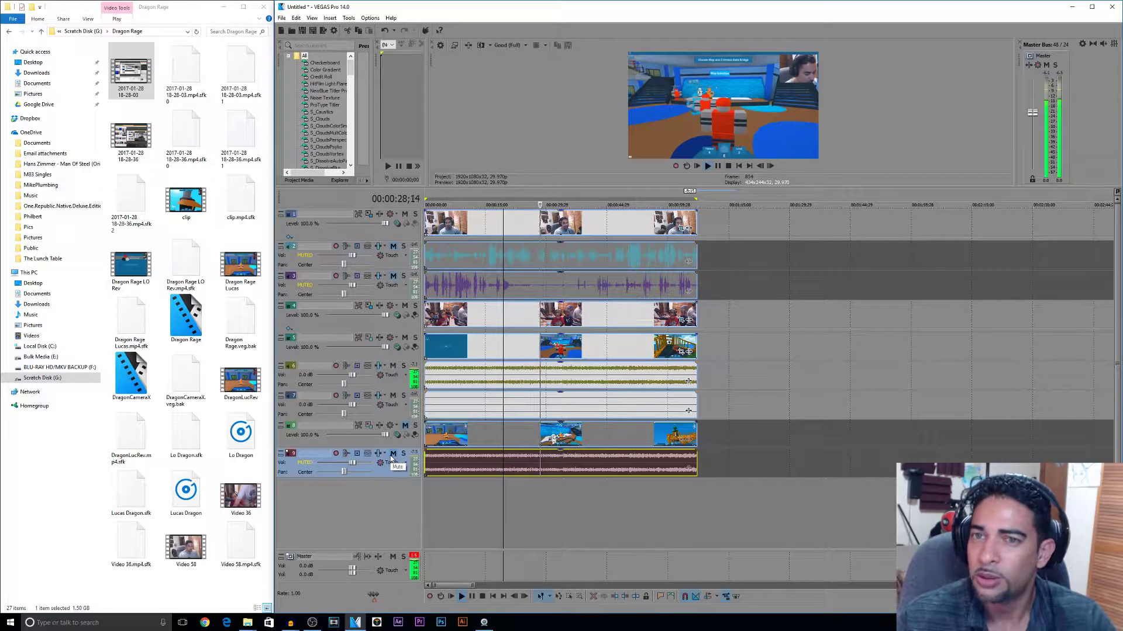
- Unmute both voice tracks and play them together with the first recording's game audio
click(393, 276)
click(393, 246)
key(space)
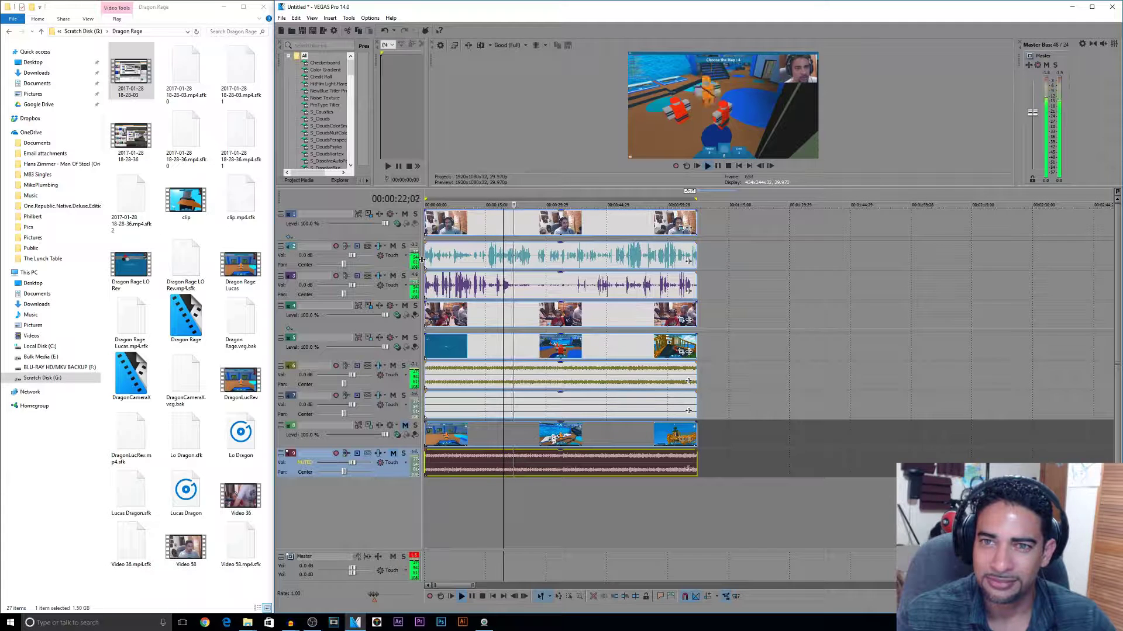
key(space)
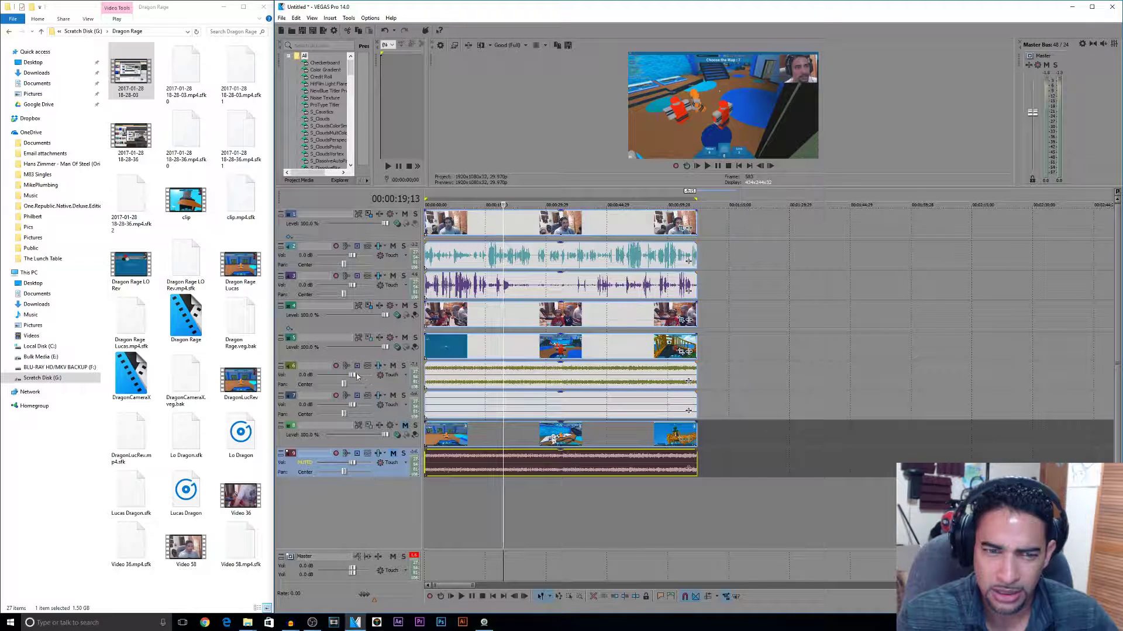
- Lower the volume of the first recording's game audio on track 6 to -18.2 dB while listening to the mix
drag(352, 375, 346, 377)
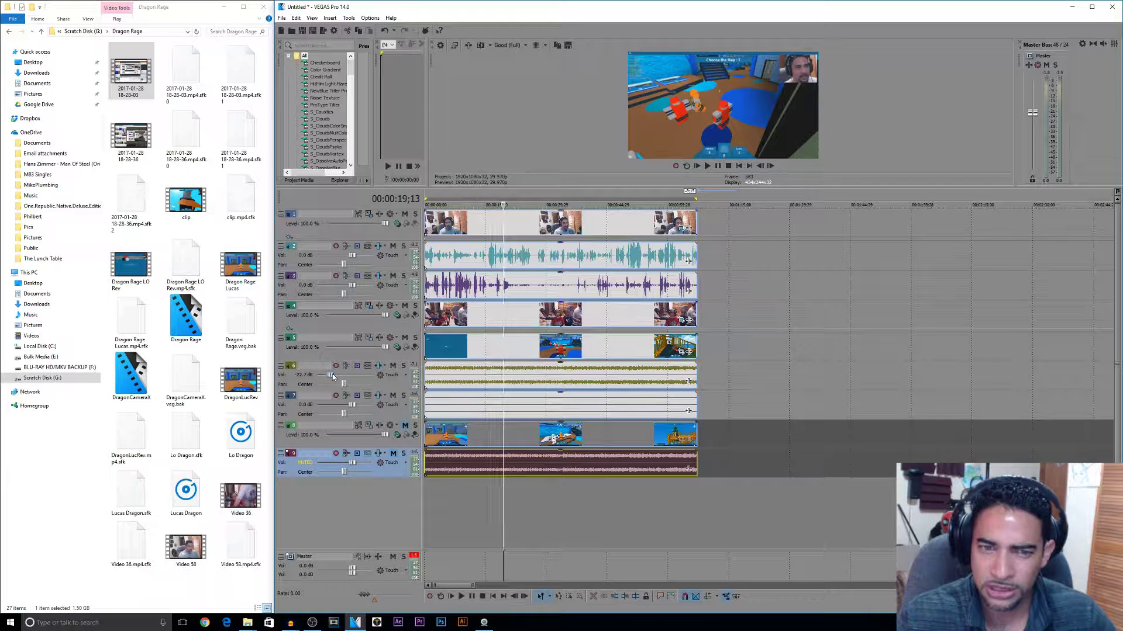
key(space)
mouse_move(330, 375)
mouse_down()
mouse_move(342, 377)
mouse_move(331, 374)
mouse_up()
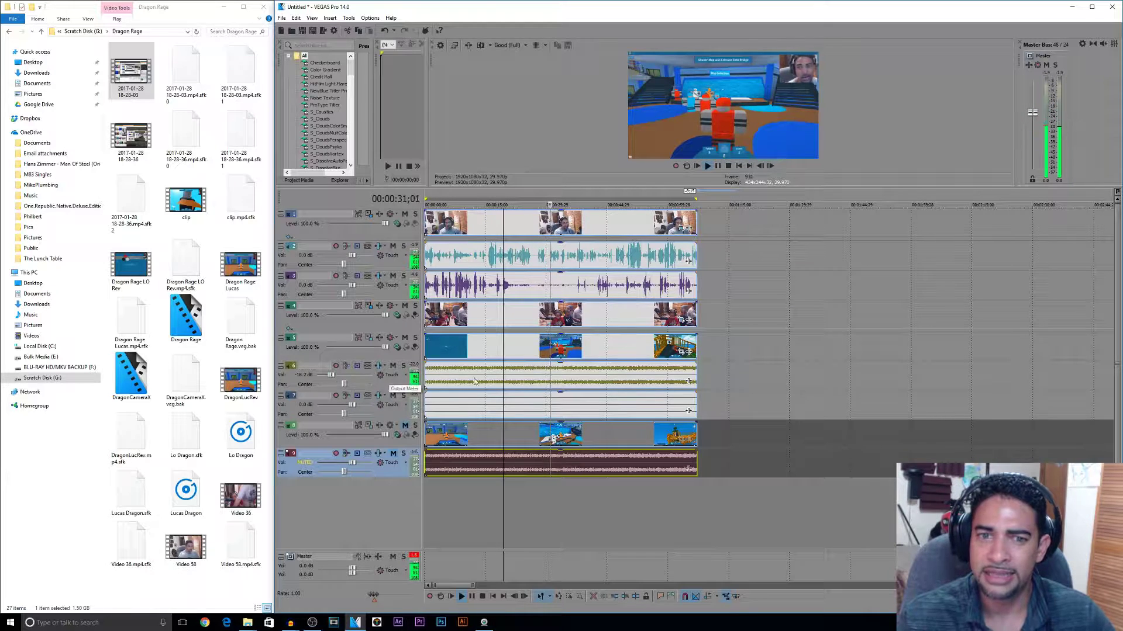
- Play several loud and quiet passages to check the balance between the voices and the game audio
click(633, 381)
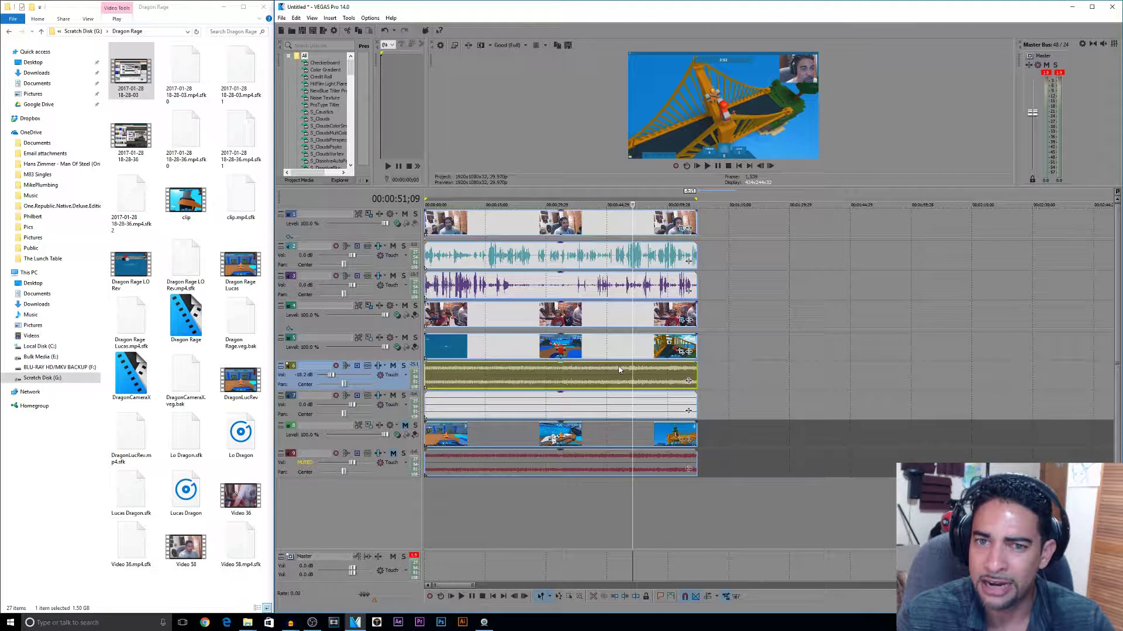
click(652, 257)
key(space)
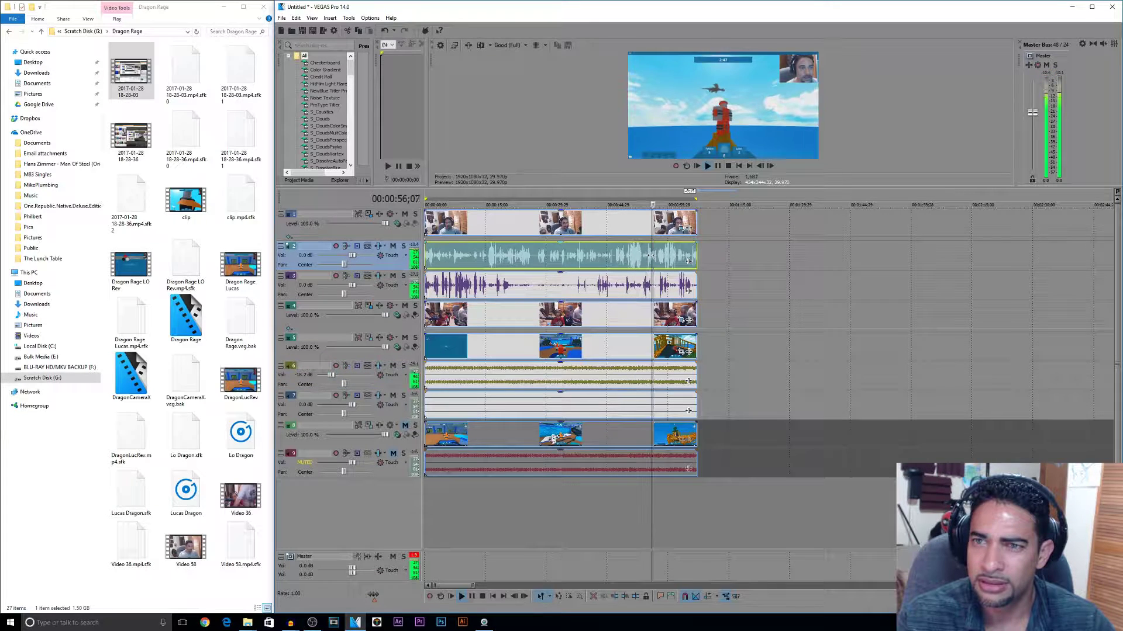
click(521, 261)
key(space)
click(513, 260)
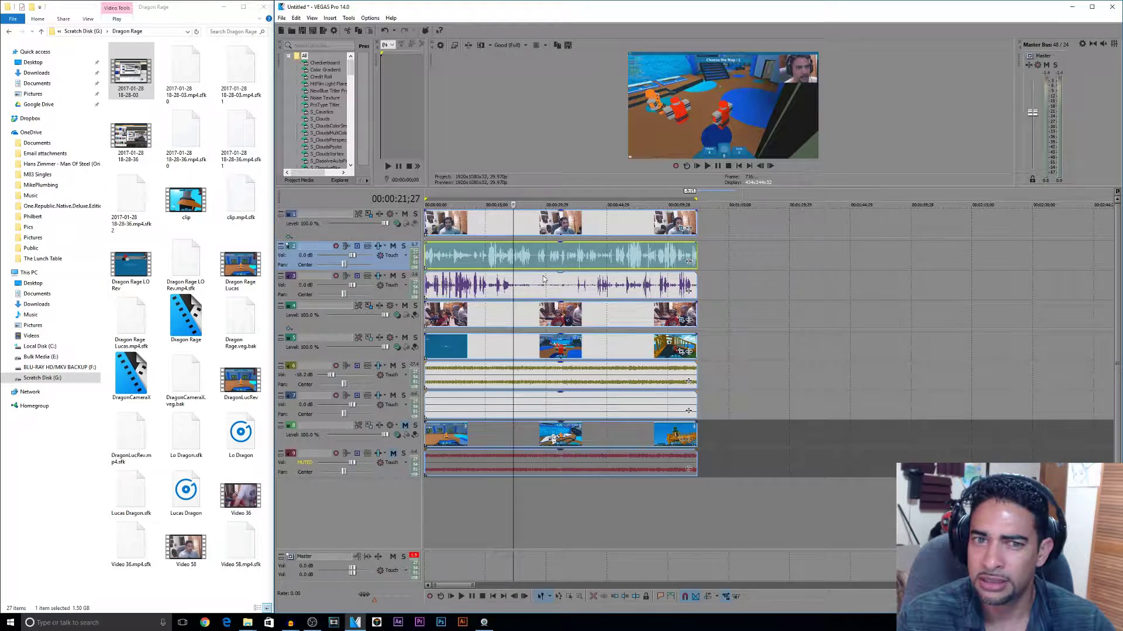
click(489, 261)
key(space)
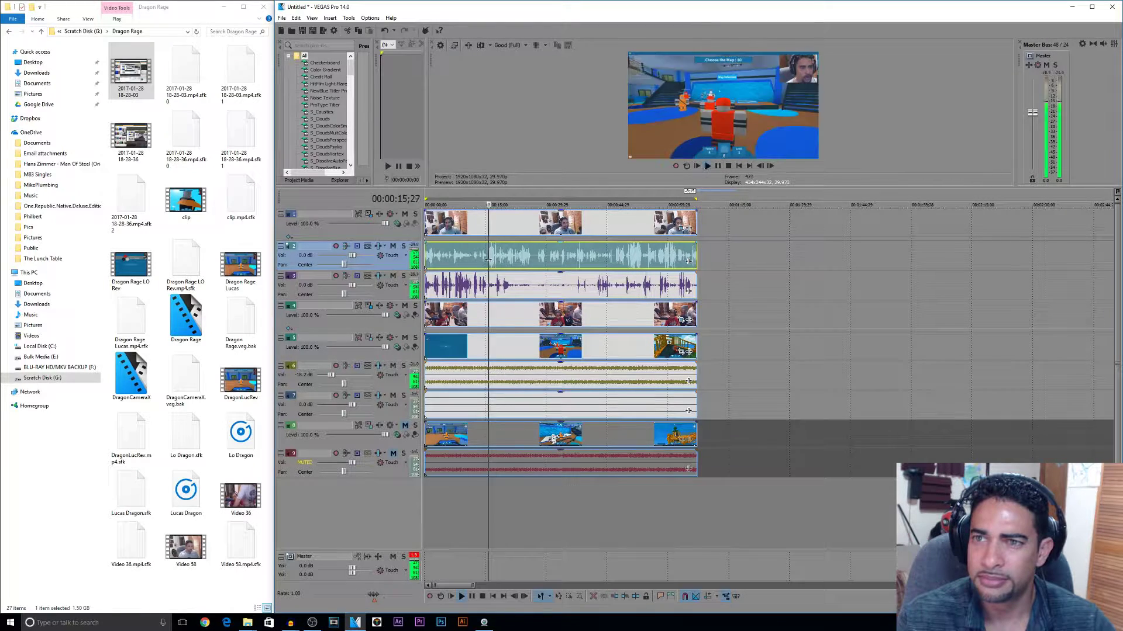
key(space)
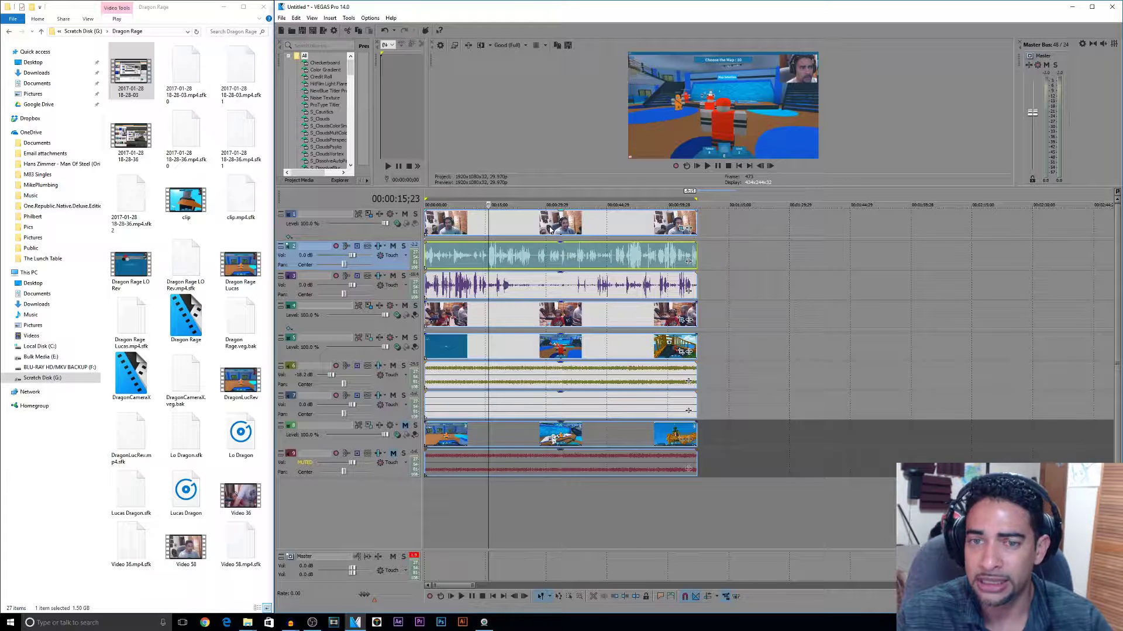
- Solo the first camera, first voice, first screen recording and its game audio (tracks 1, 2, 5 and 6), and play from the start
drag(698, 484, 400, 478)
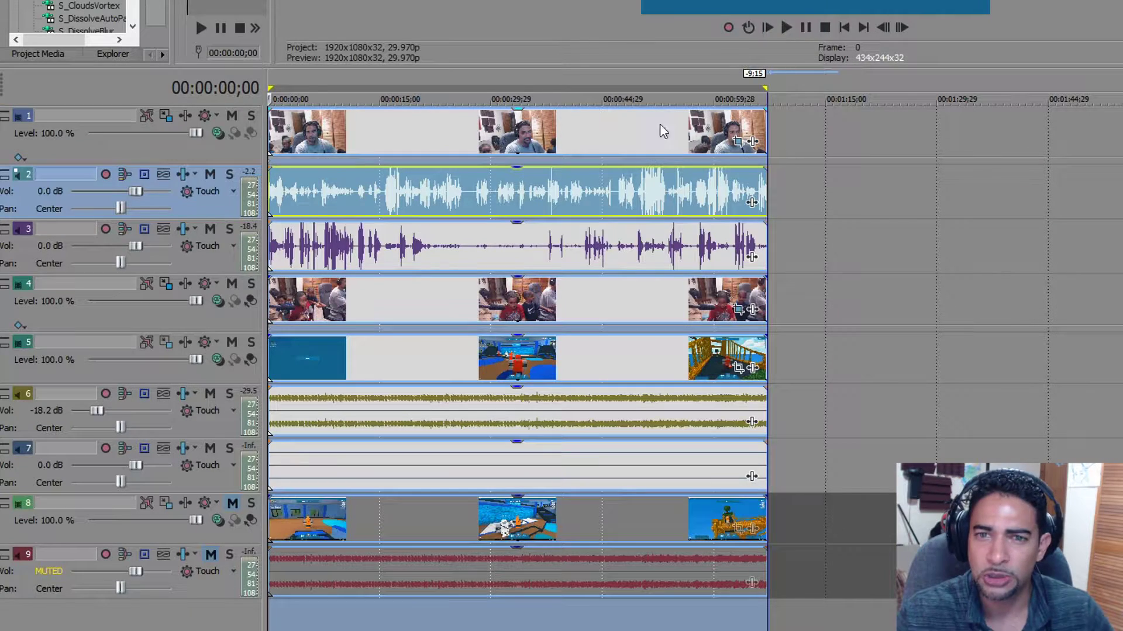
click(858, 146)
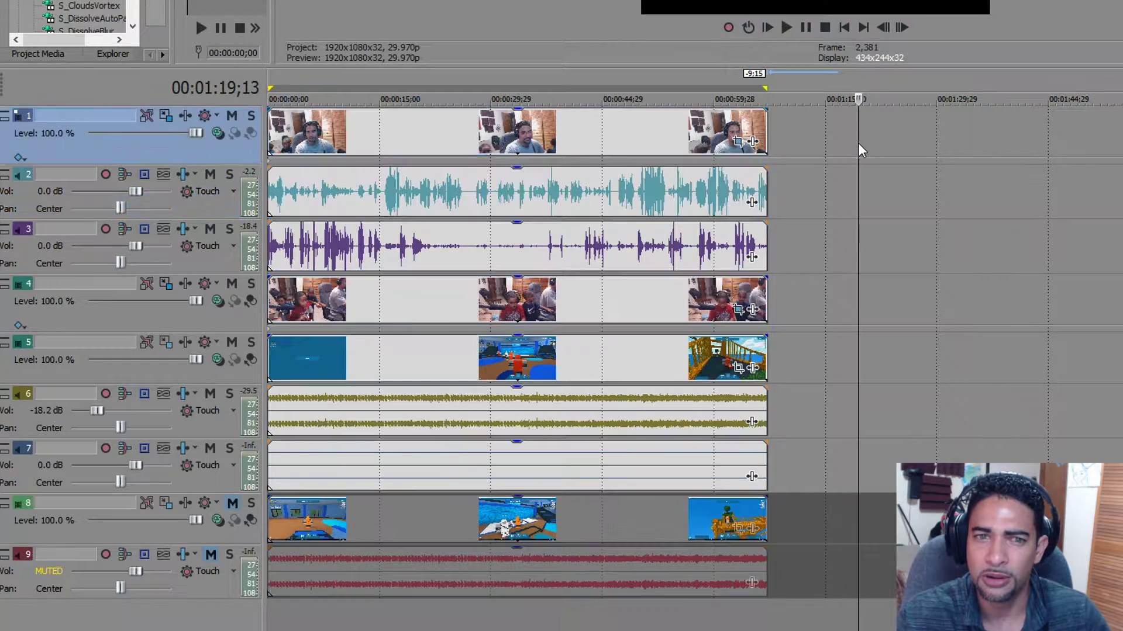
click(251, 116)
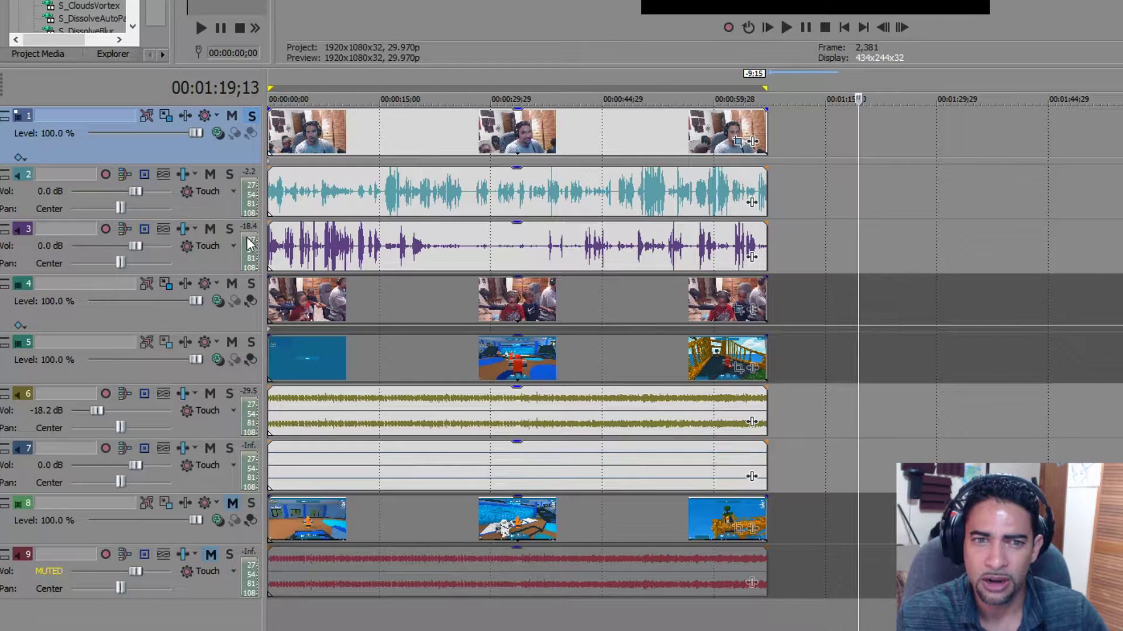
click(230, 176)
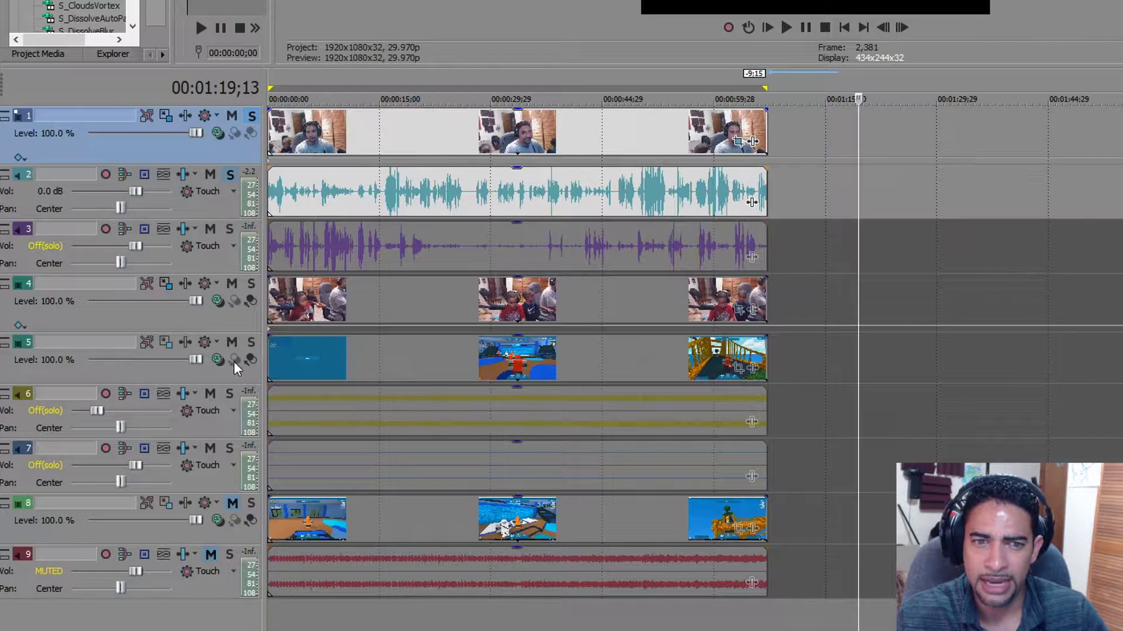
click(252, 343)
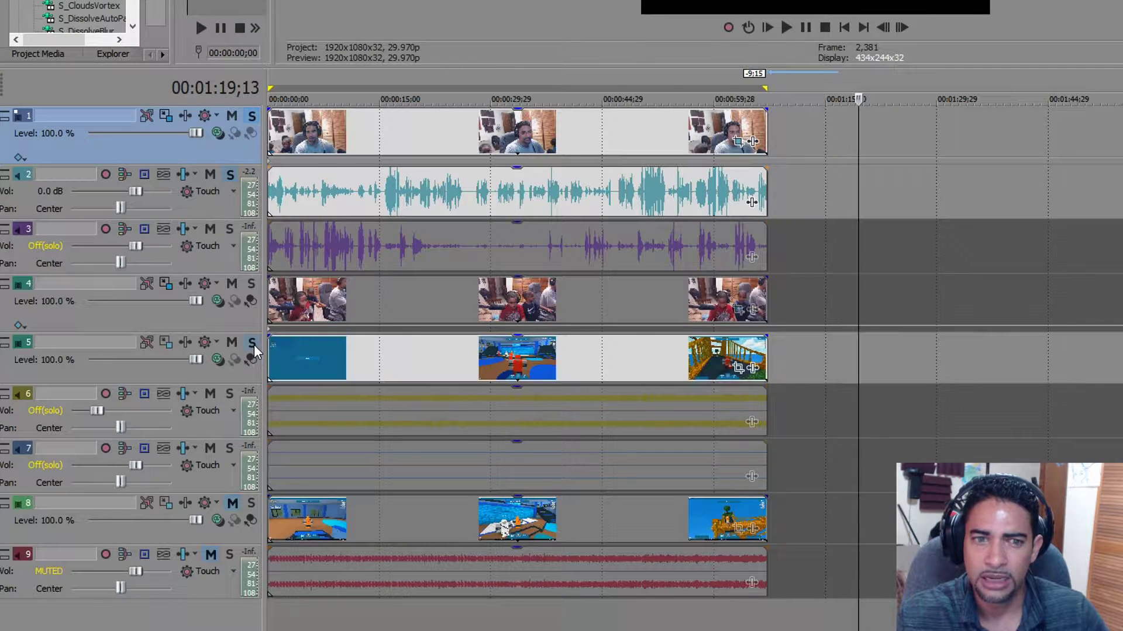
click(229, 396)
click(845, 29)
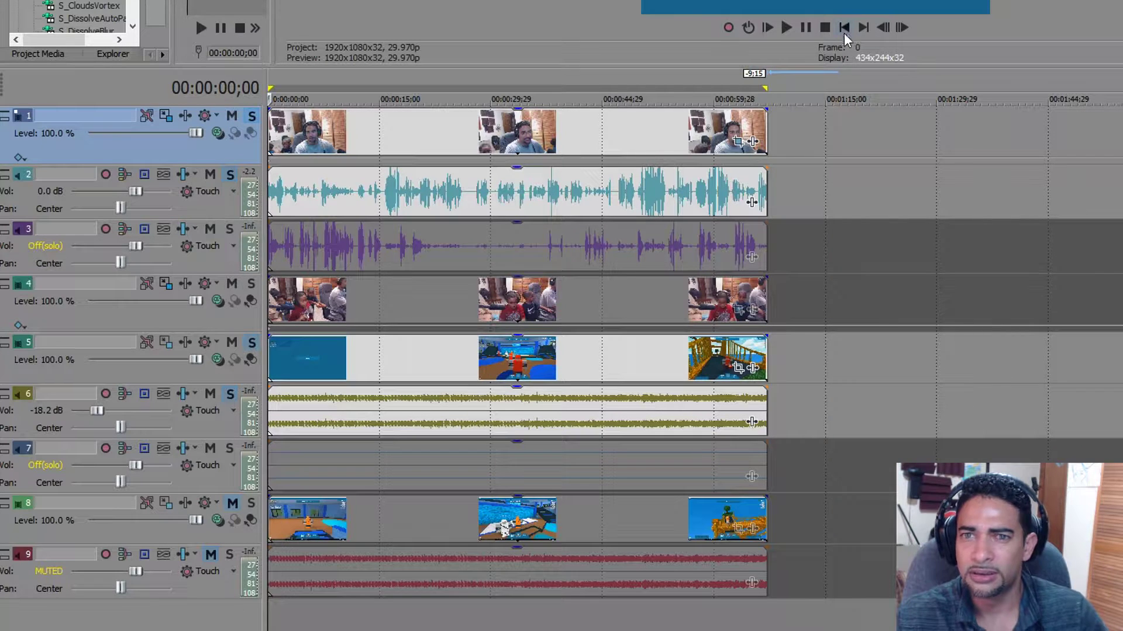
key(space)
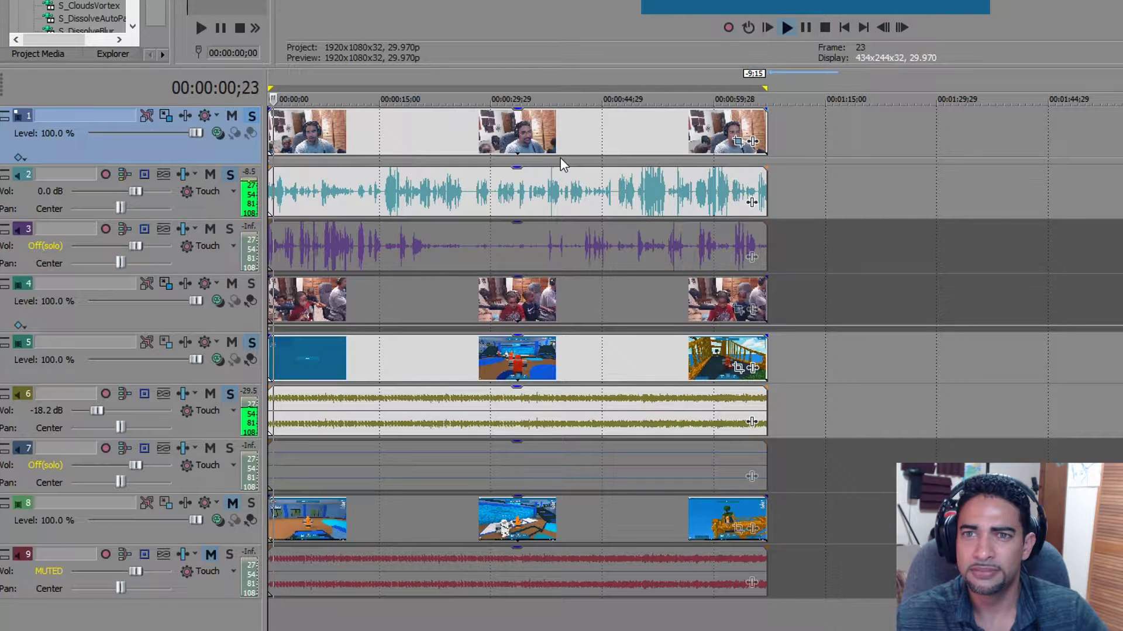
key(space)
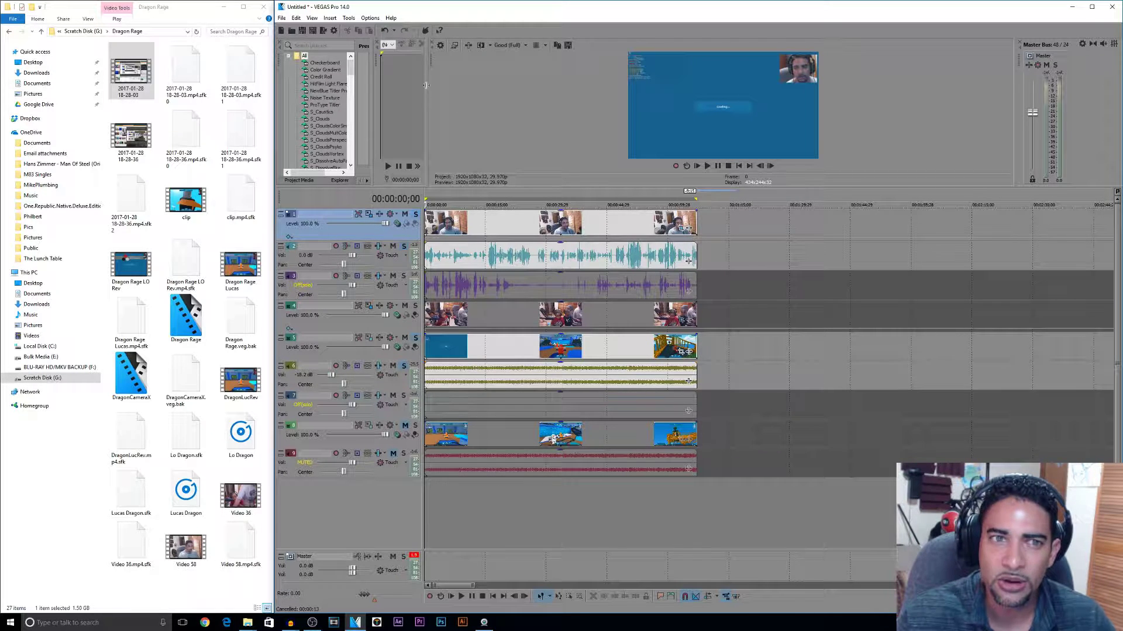
- Save the project on the Desktop as rentertest
click(301, 30)
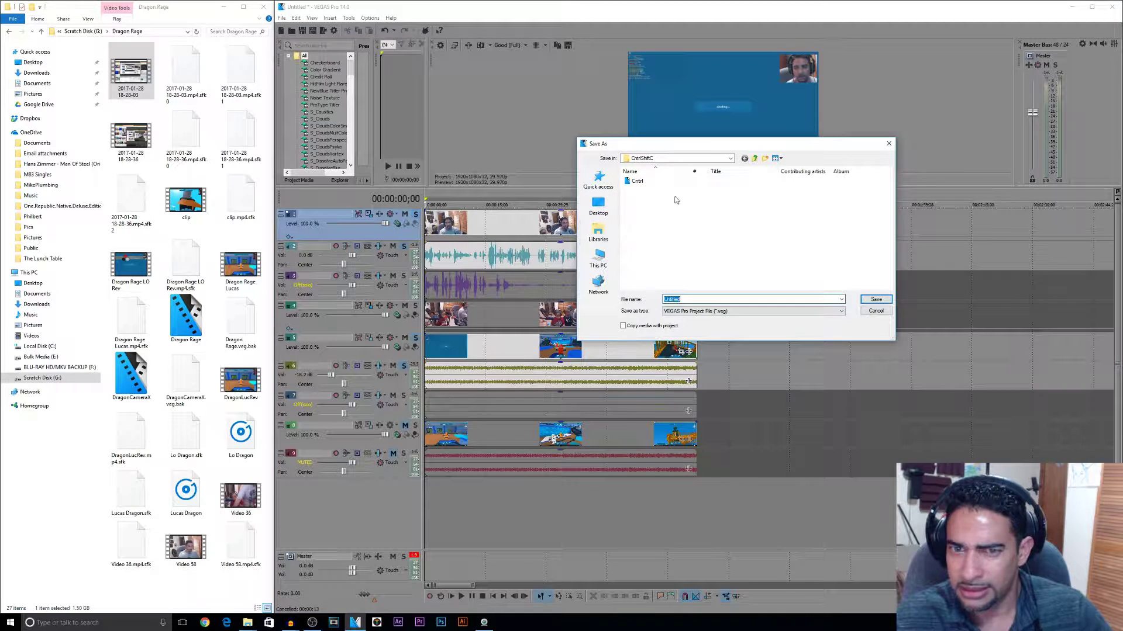
click(598, 206)
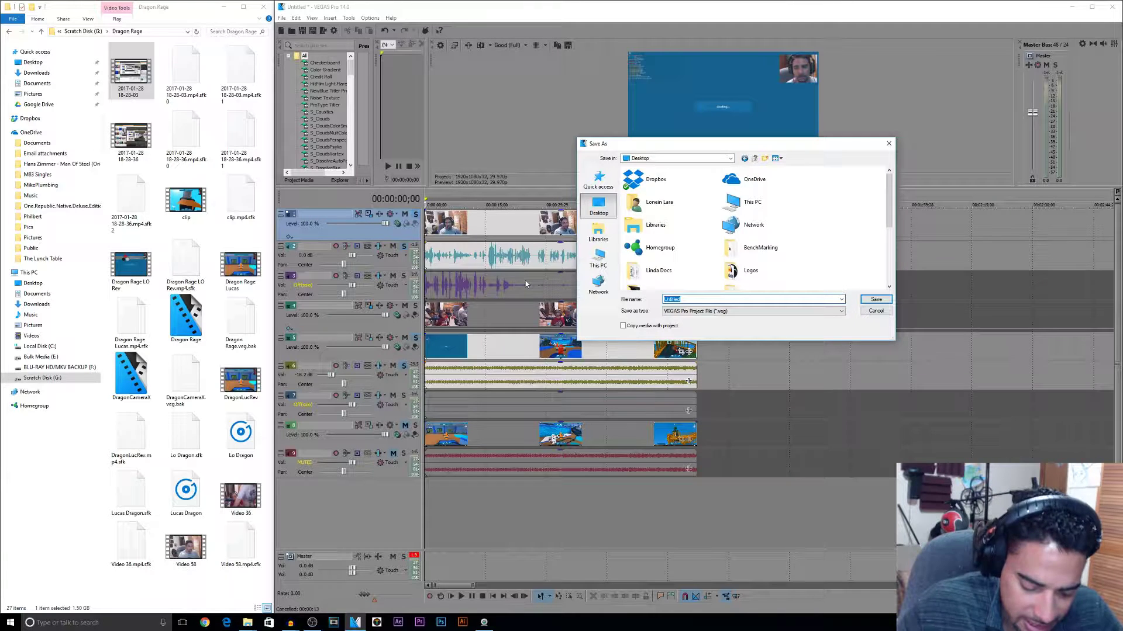
text(rendertest)
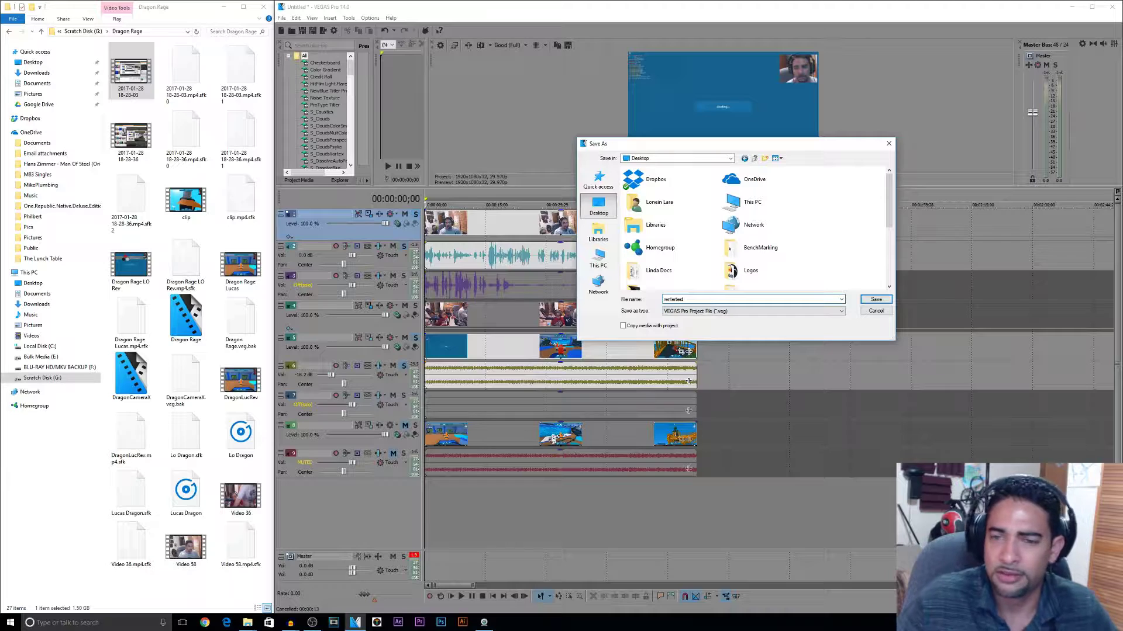
click(874, 299)
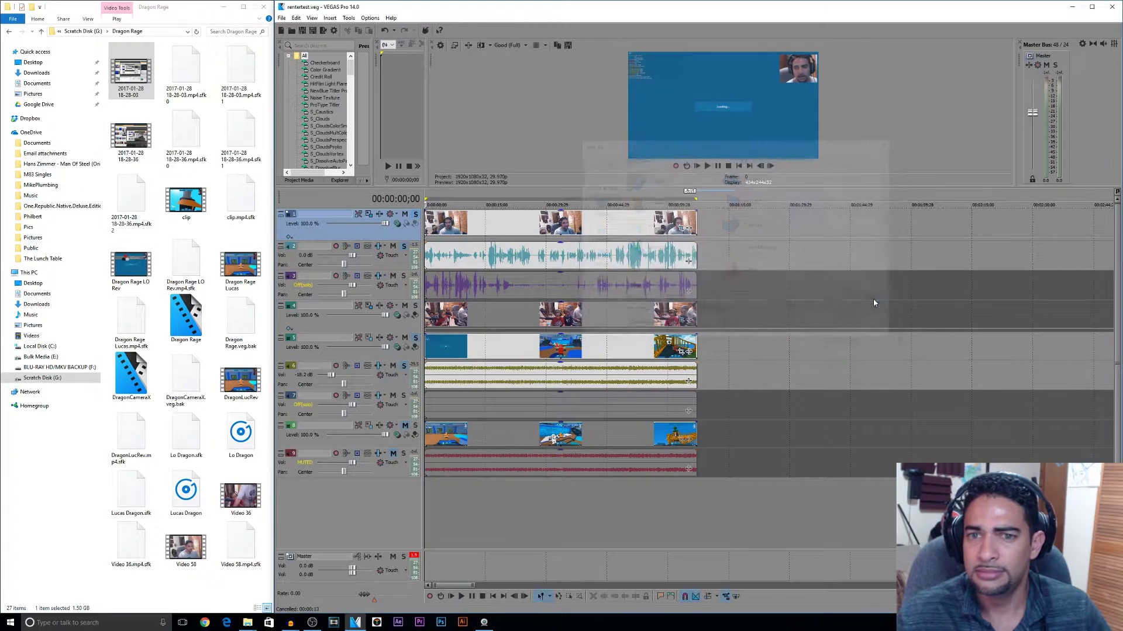
- Open the saved rentertest project in a second VEGAS Pro window
key(ctrl+a)
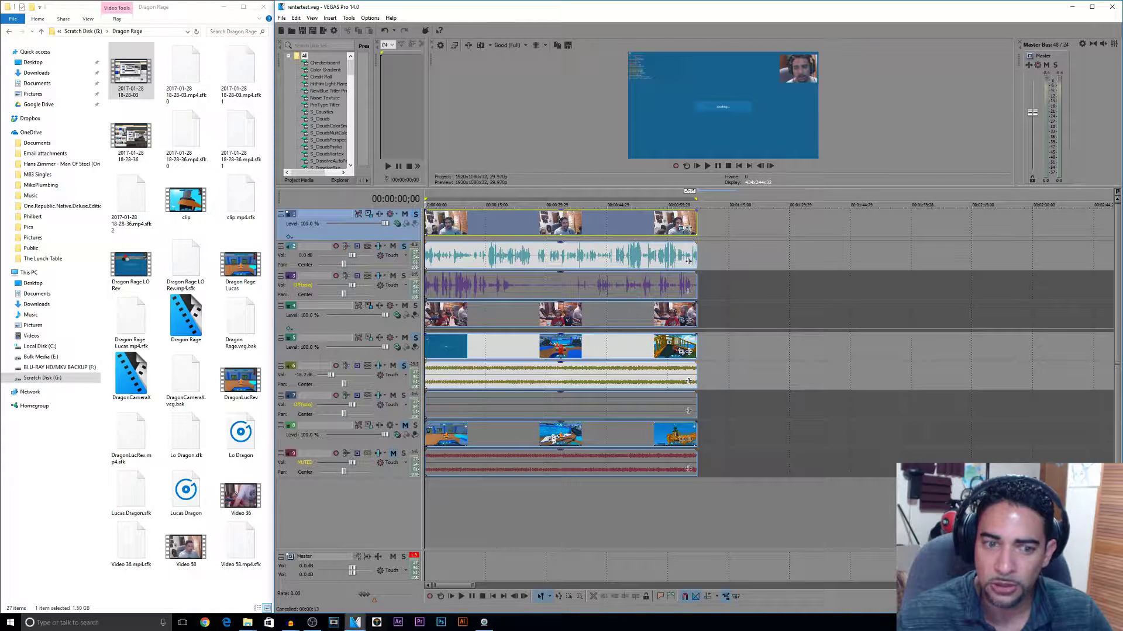
click(353, 623)
click(369, 596)
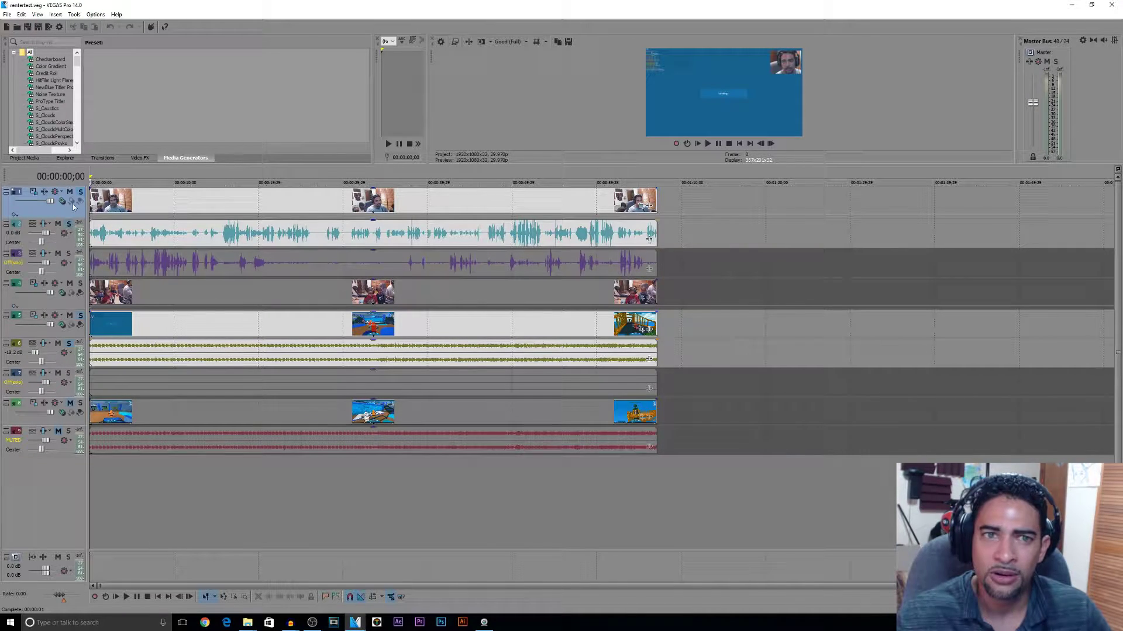
- Minimize the file browser and OBS windows and arrange the two VEGAS Pro windows side by side
drag(428, 4, 658, 7)
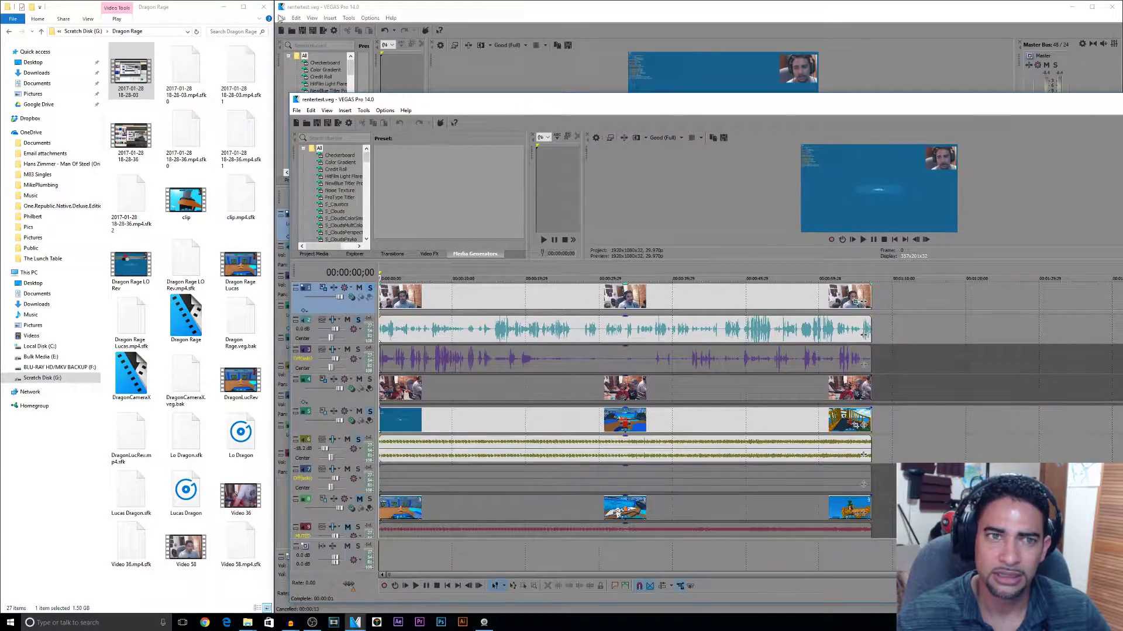
click(262, 8)
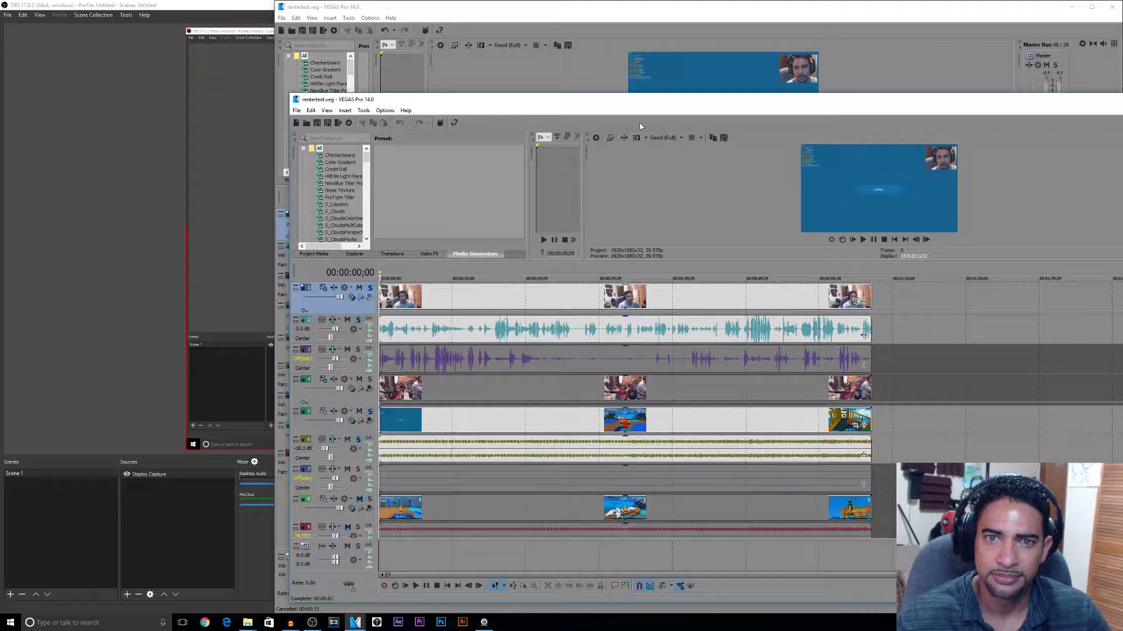
key(alt+Tab)
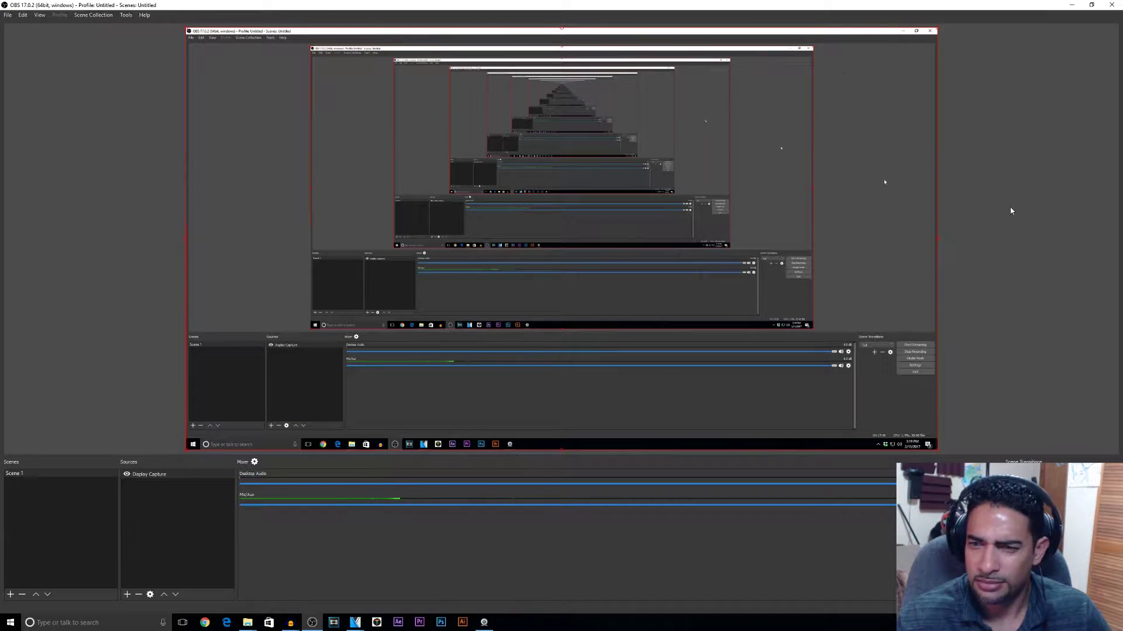
click(1071, 5)
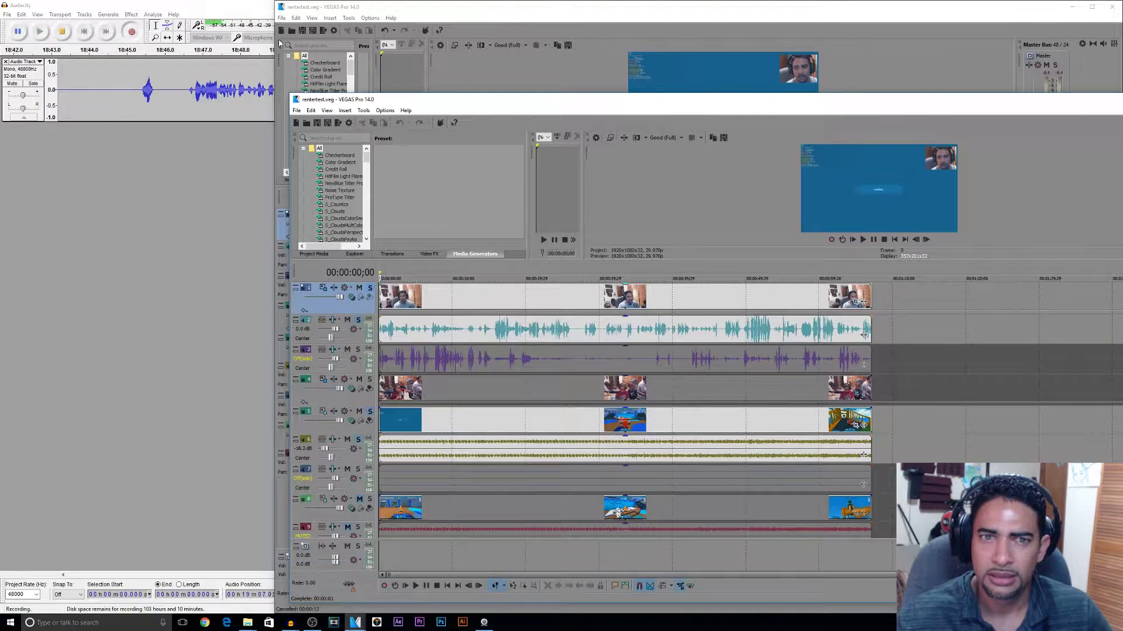
drag(483, 101, 1120, 193)
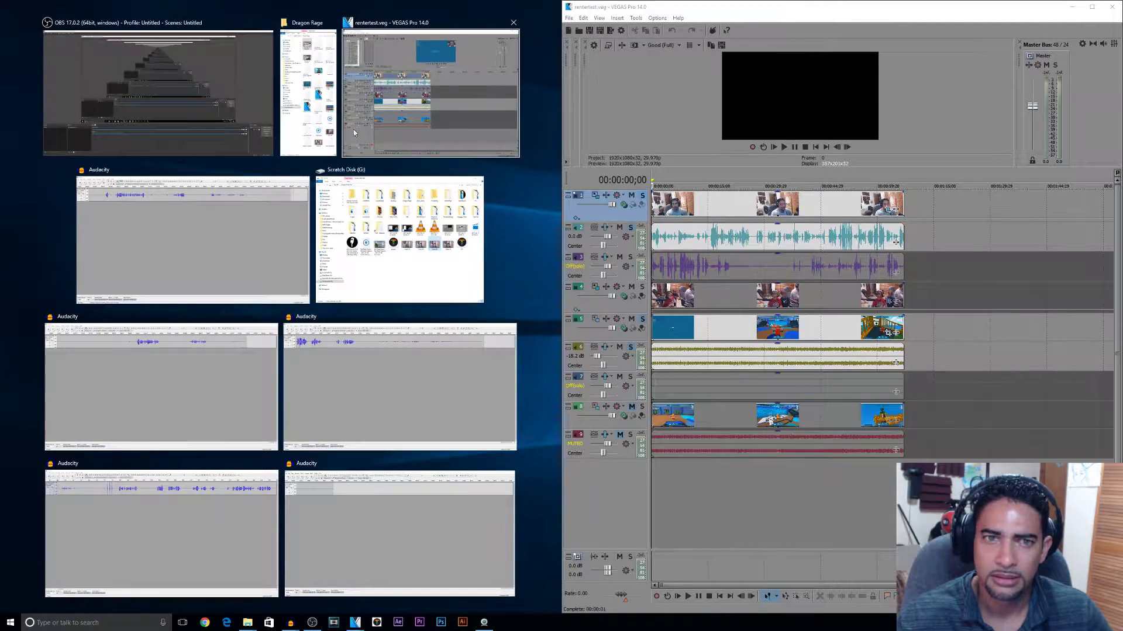
click(468, 101)
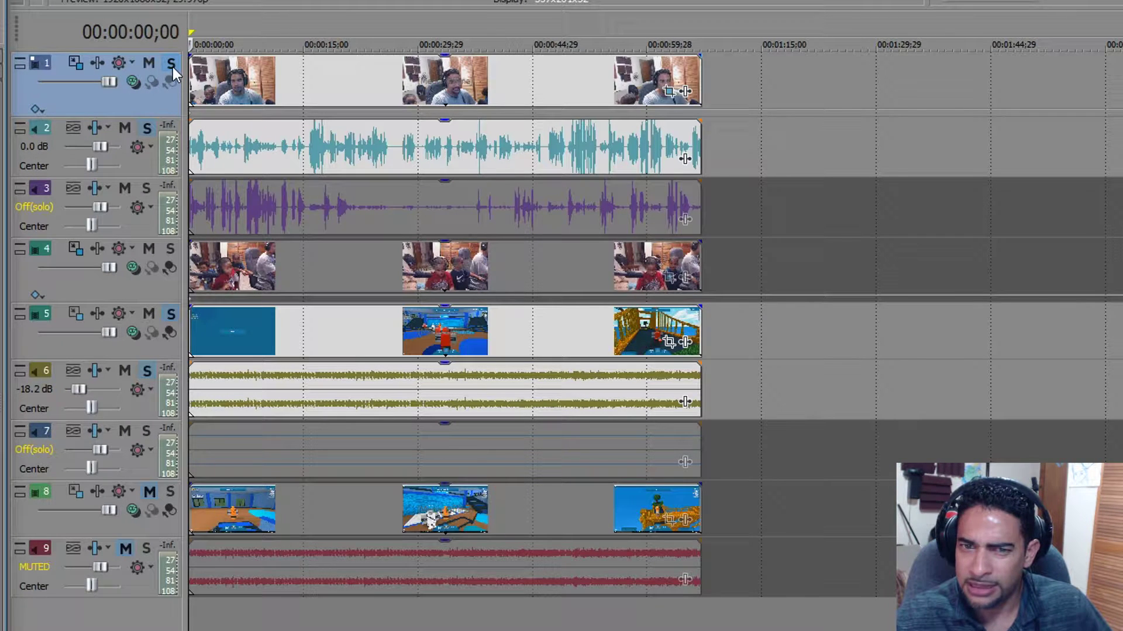
- In the second project window, turn off solo for the first camera and first voice tracks and mute both
click(171, 64)
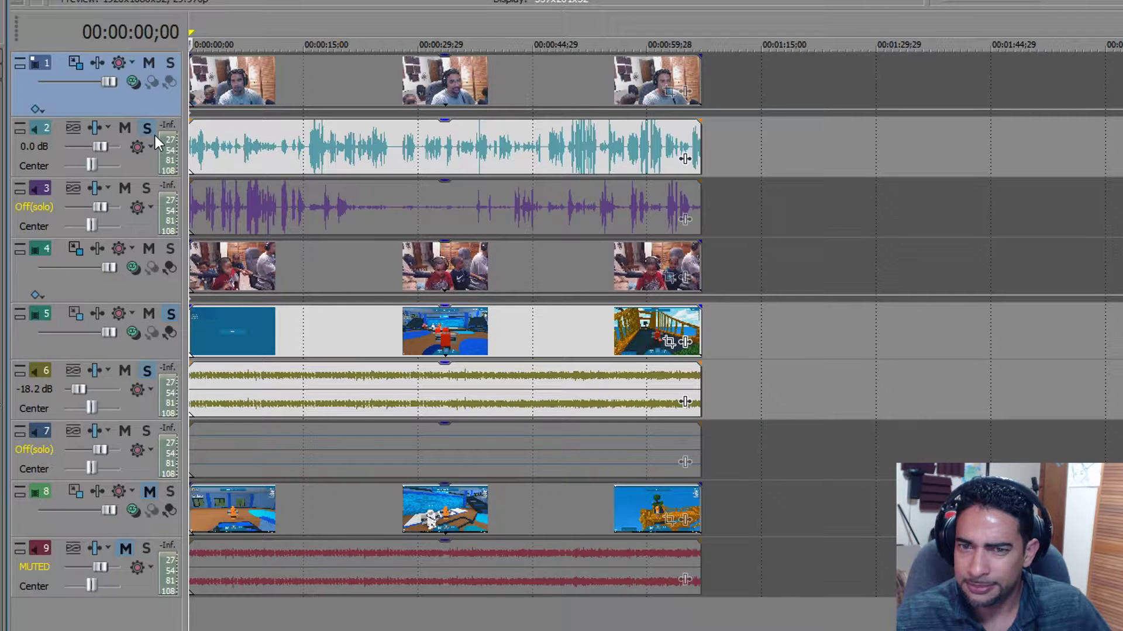
click(148, 128)
click(150, 63)
click(147, 128)
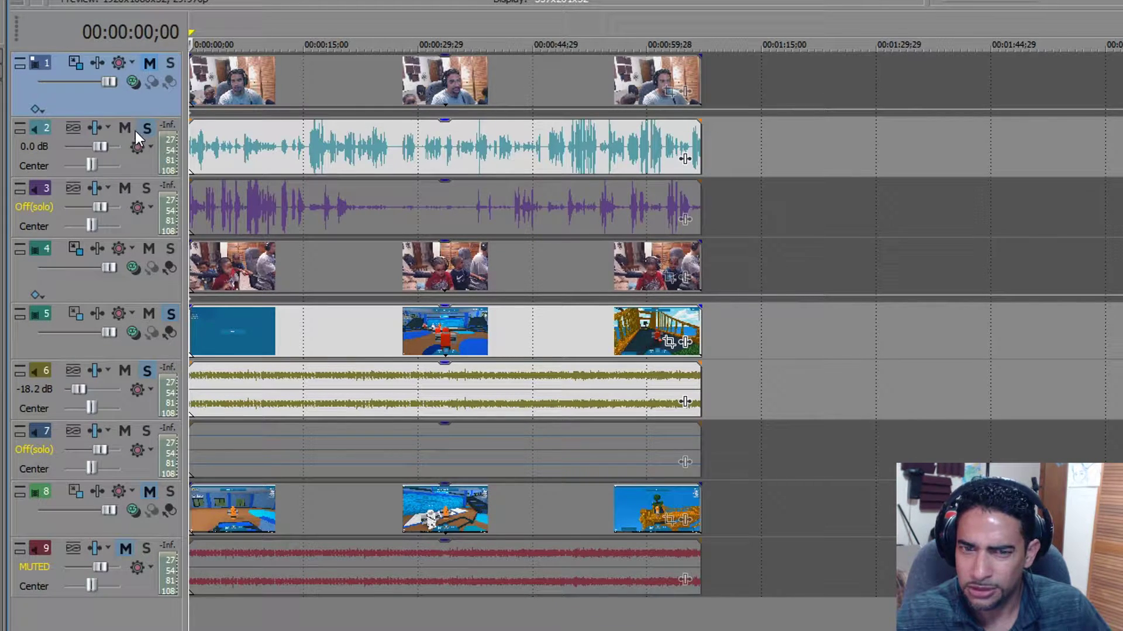
click(146, 129)
click(125, 128)
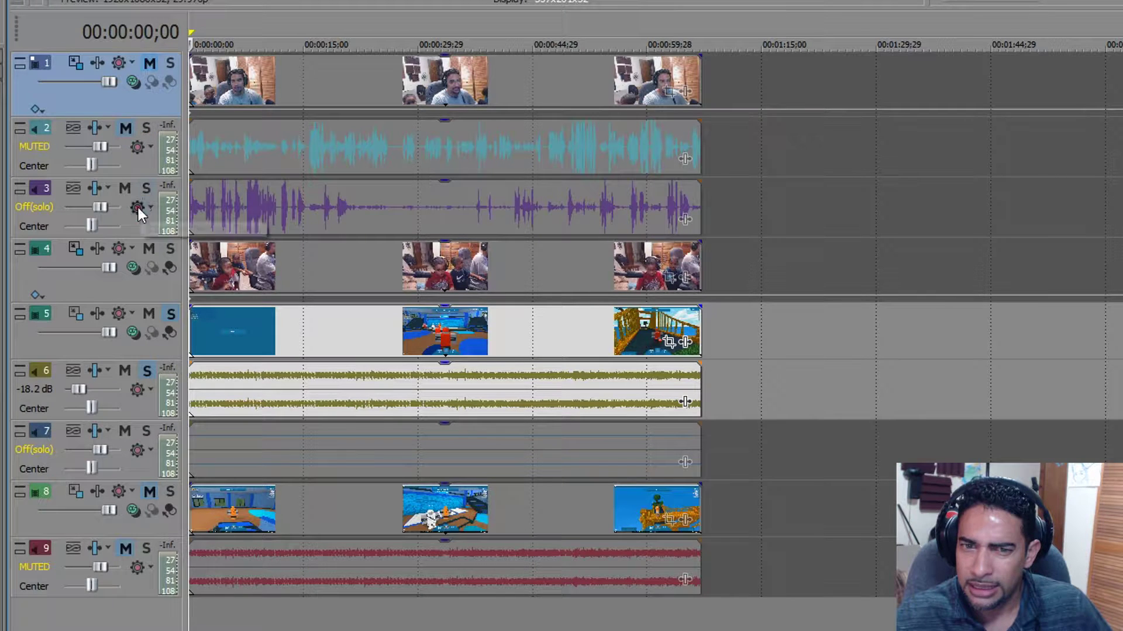
- In the second project window, solo the second voice and second camera tracks and mute tracks 5, 6 and 7
click(146, 189)
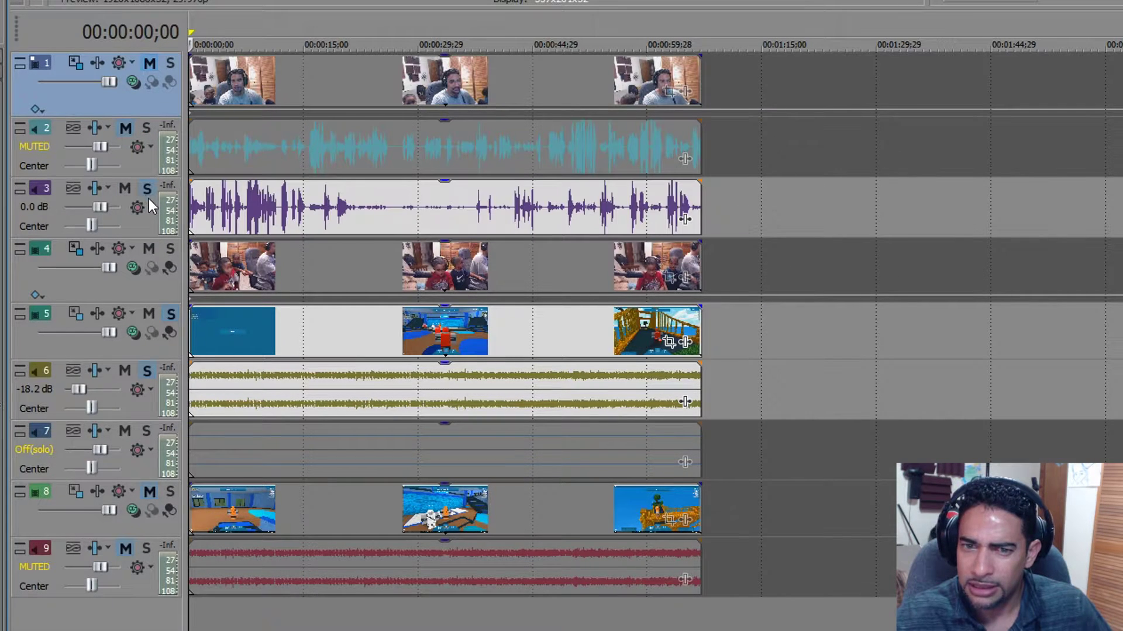
click(171, 250)
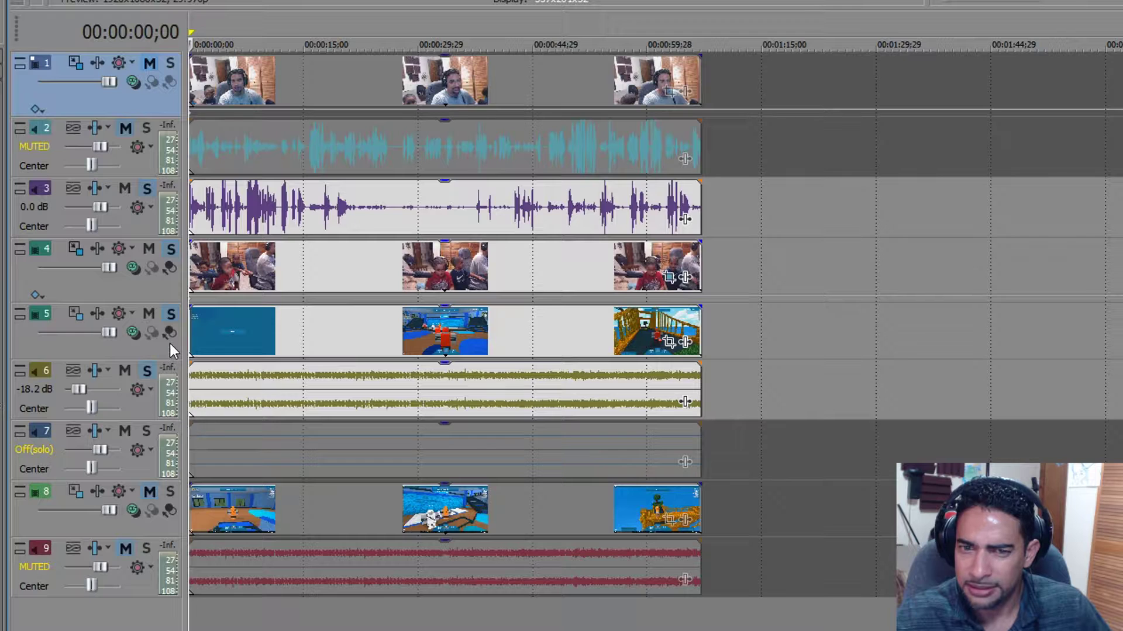
click(147, 318)
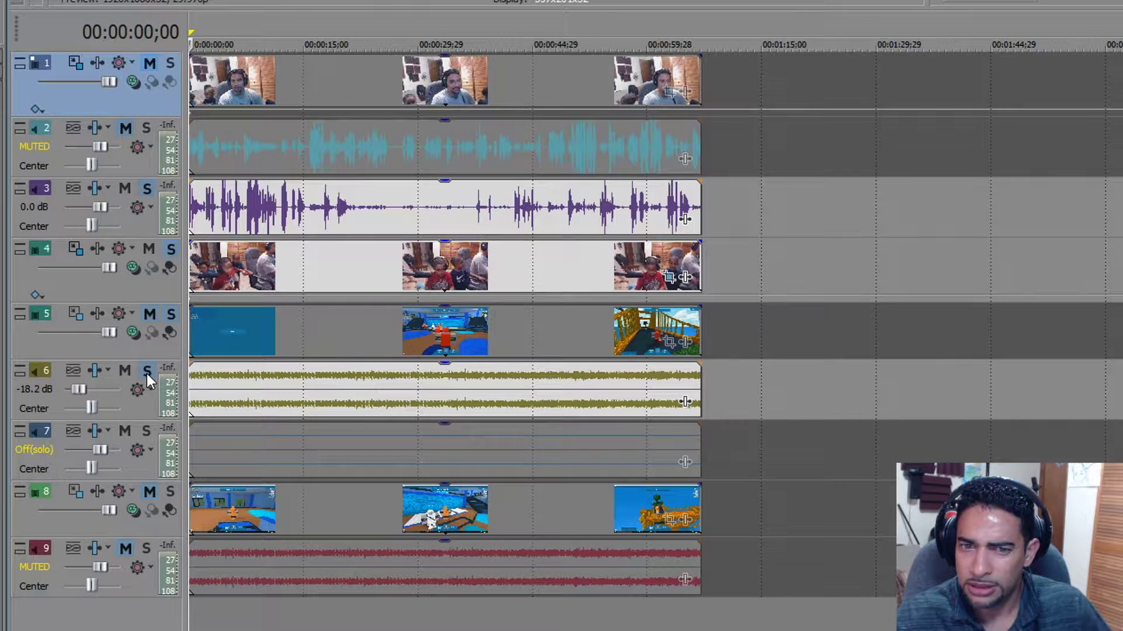
click(125, 372)
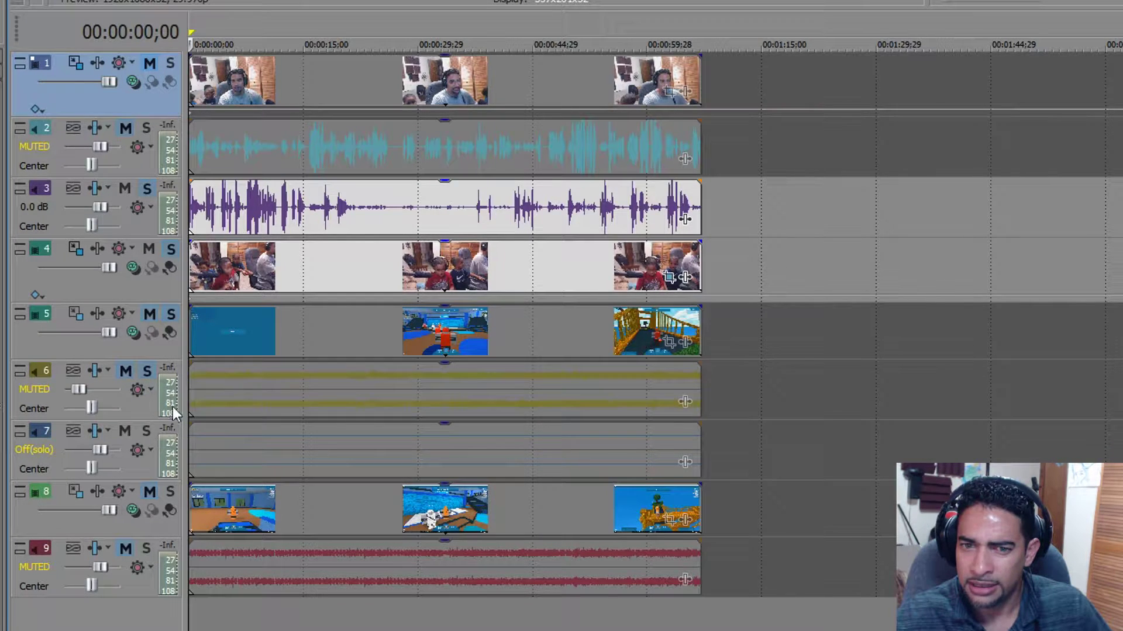
click(127, 433)
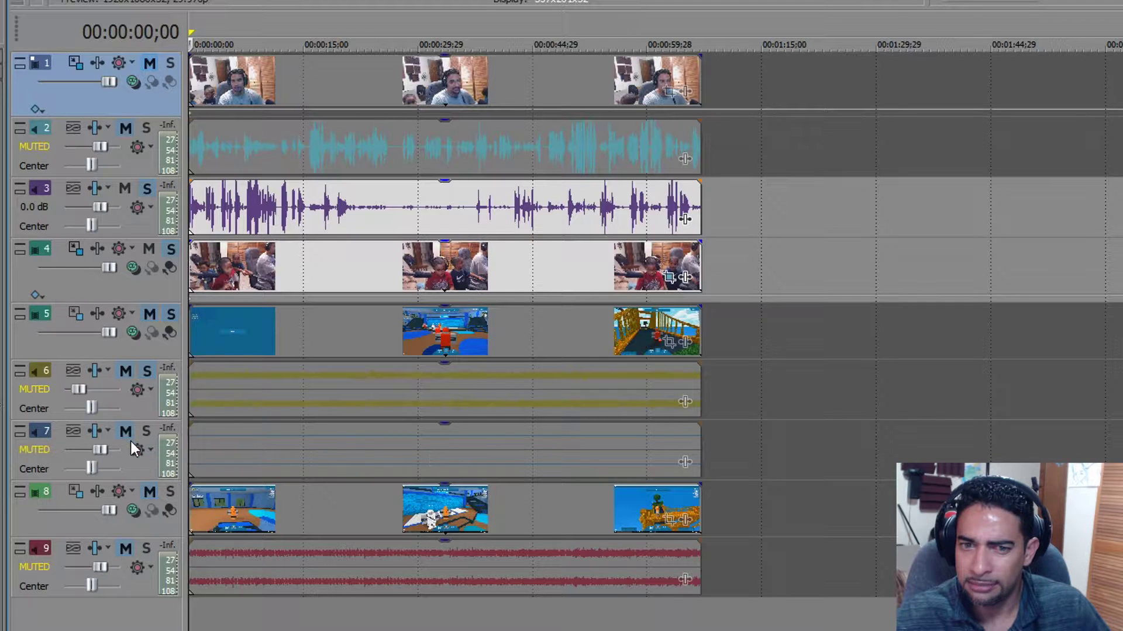
- Enable the second player's screen recording on track 8 by taking it off mute and soloing it
click(149, 491)
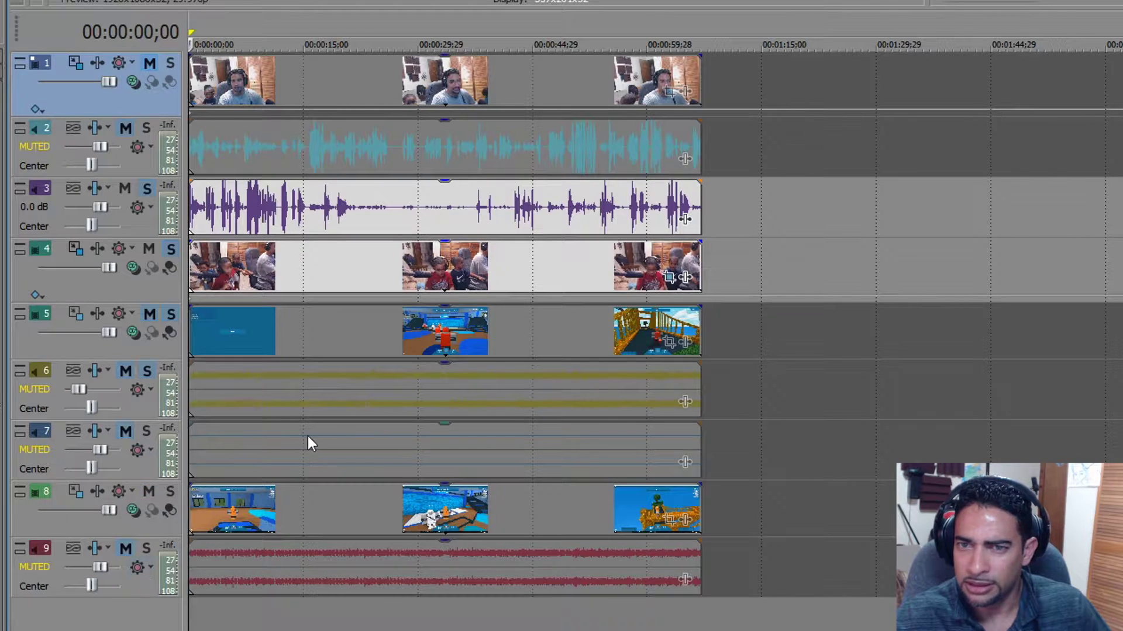
key(space)
key(space)
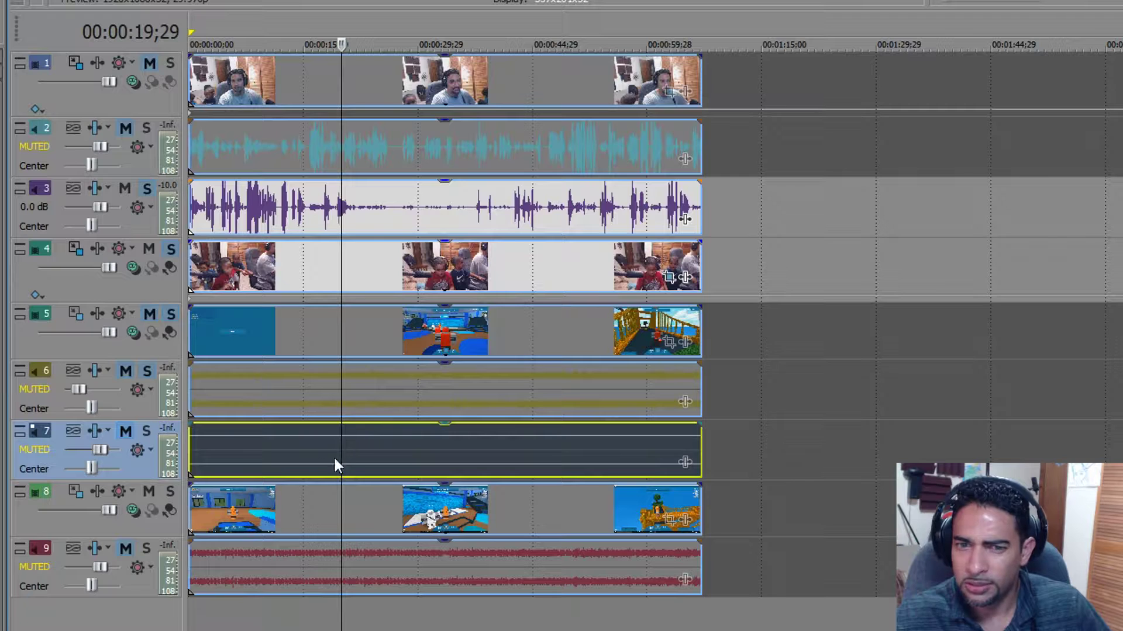
click(170, 493)
- Play back parts of the second project to check the second player's camera, voice and screen recording
key(space)
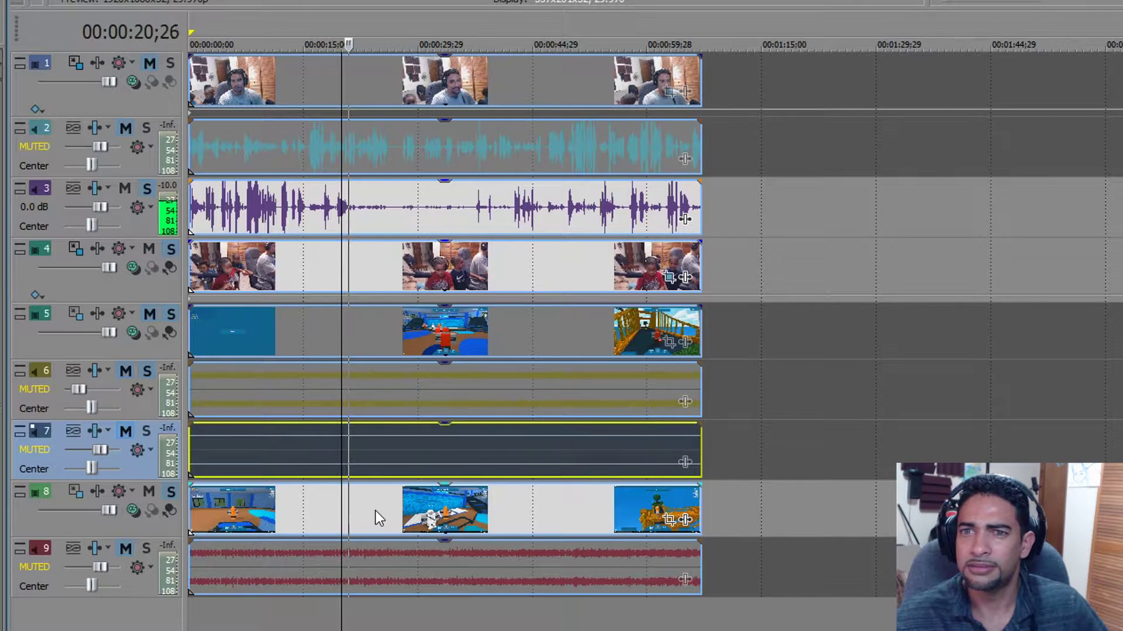
key(space)
key(space)
key(space)
key(Home)
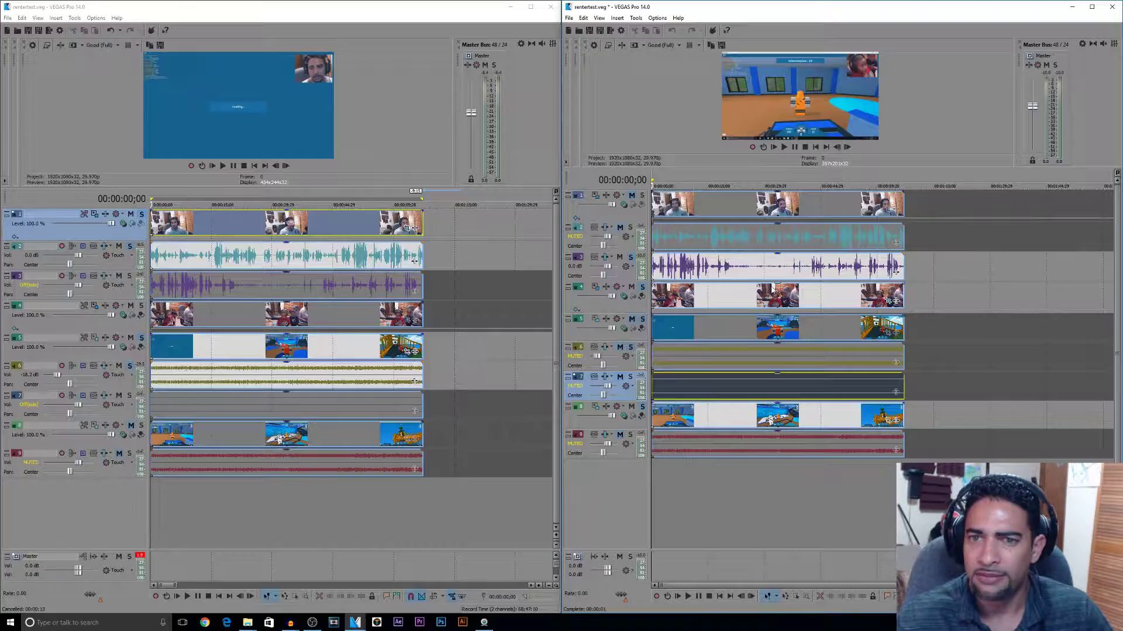
click(454, 185)
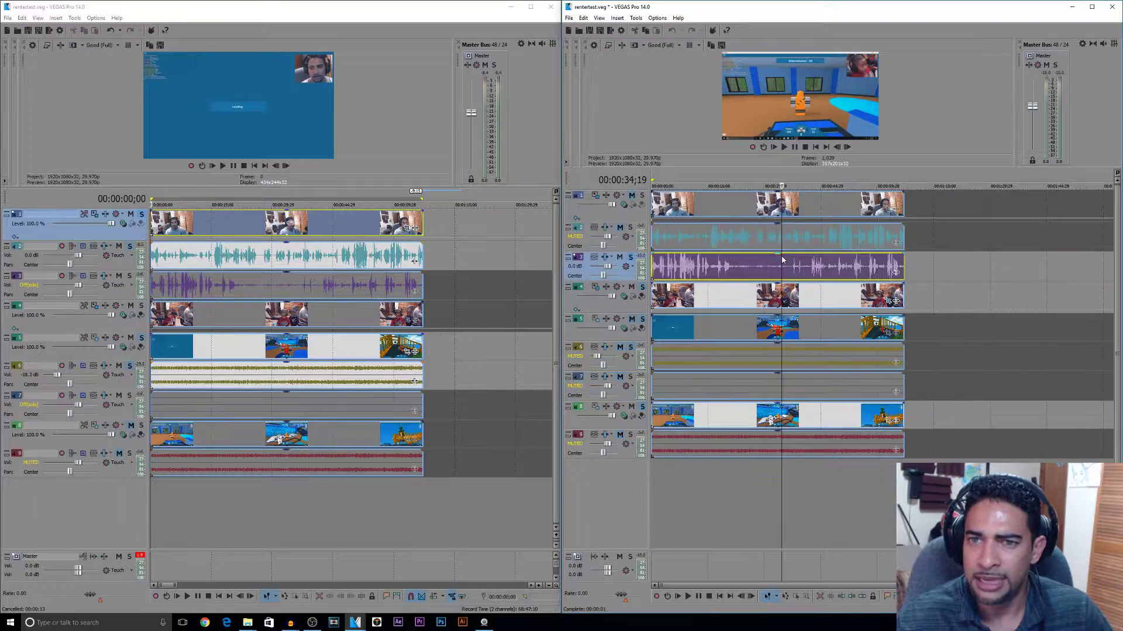
key(space)
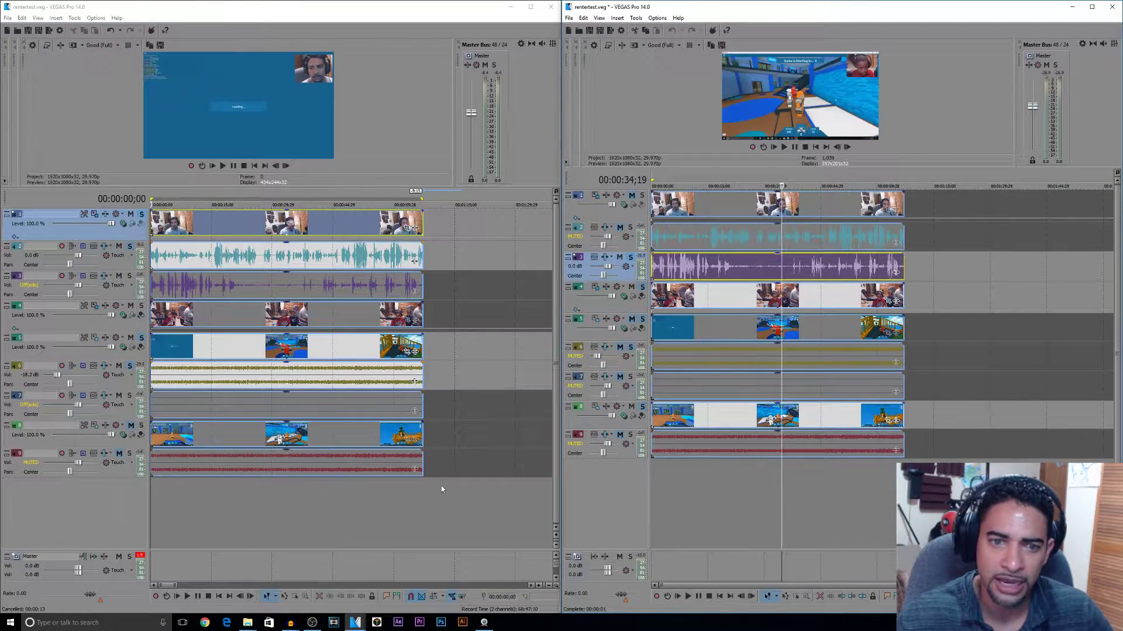
- In the first project window, select the full length of the clips and render it to the Desktop as Lo1
drag(424, 488, 151, 489)
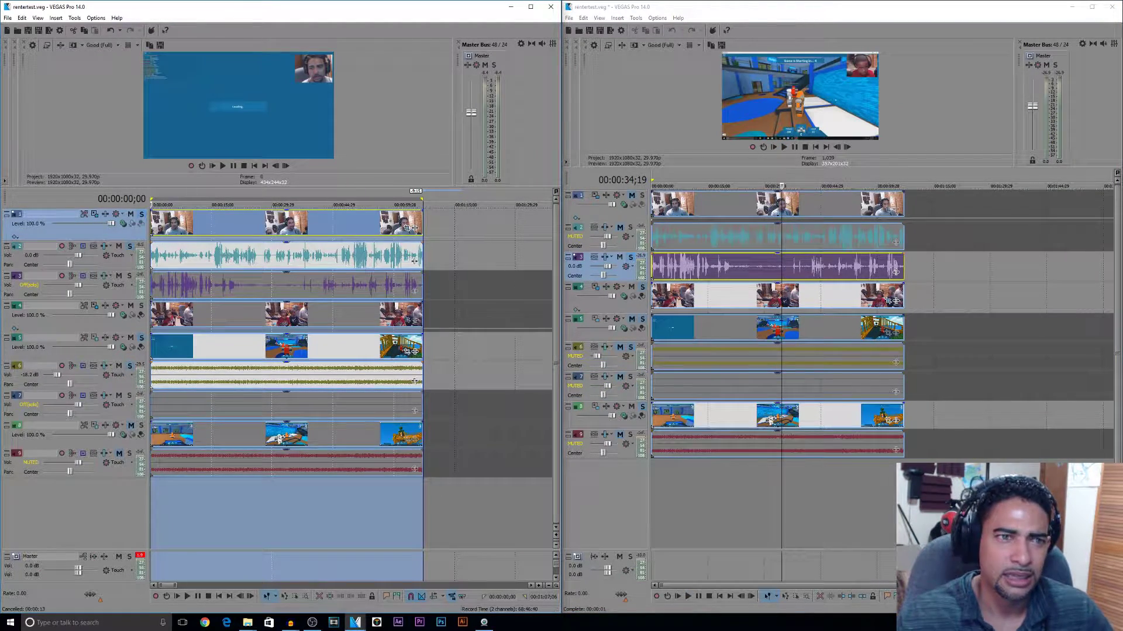
click(49, 31)
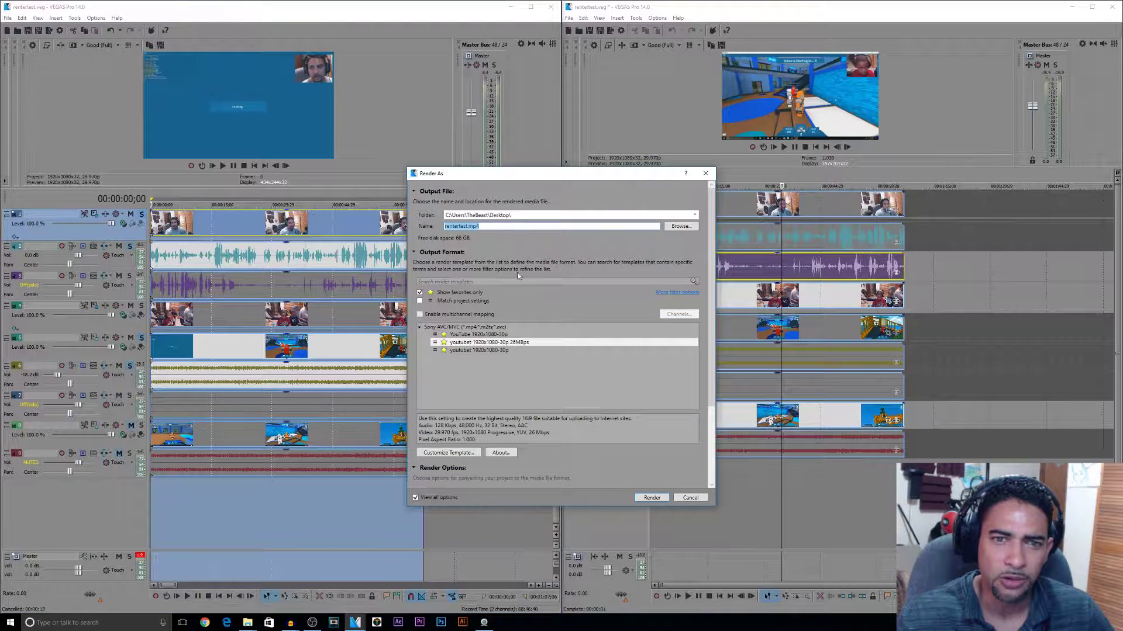
click(492, 226)
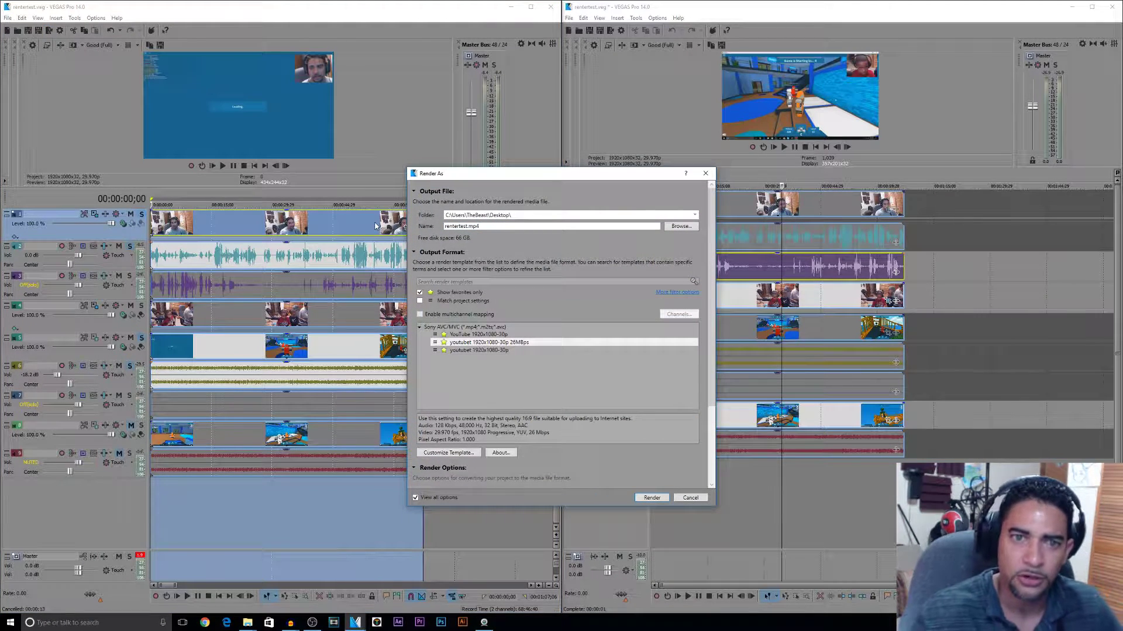
drag(486, 226, 432, 220)
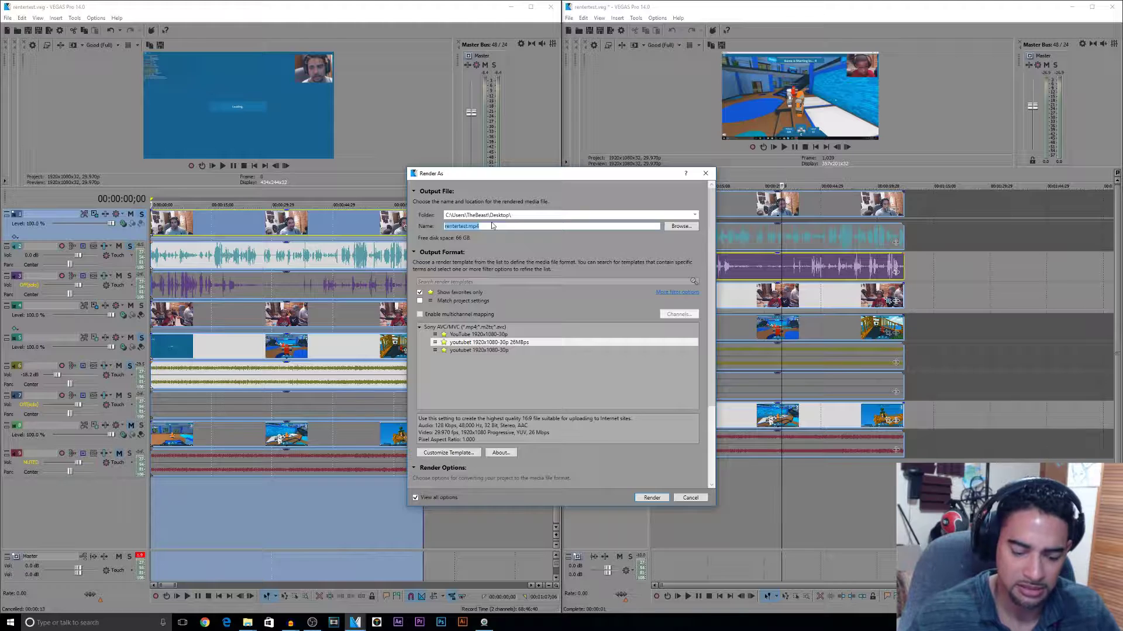
key(BackSpace)
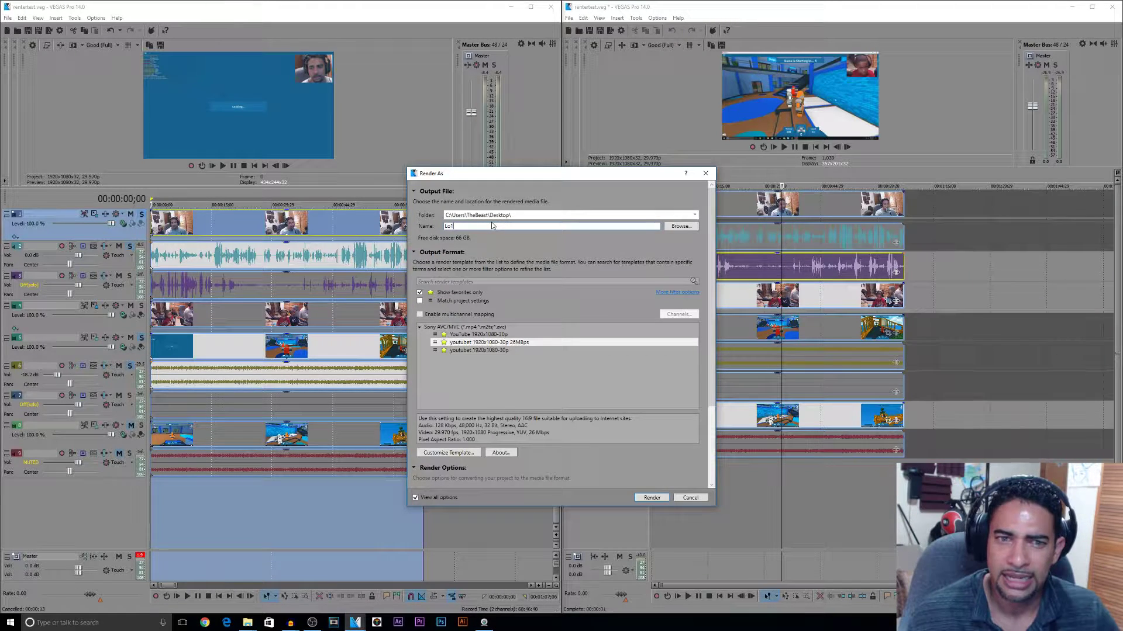
text(Lo1)
key(Return)
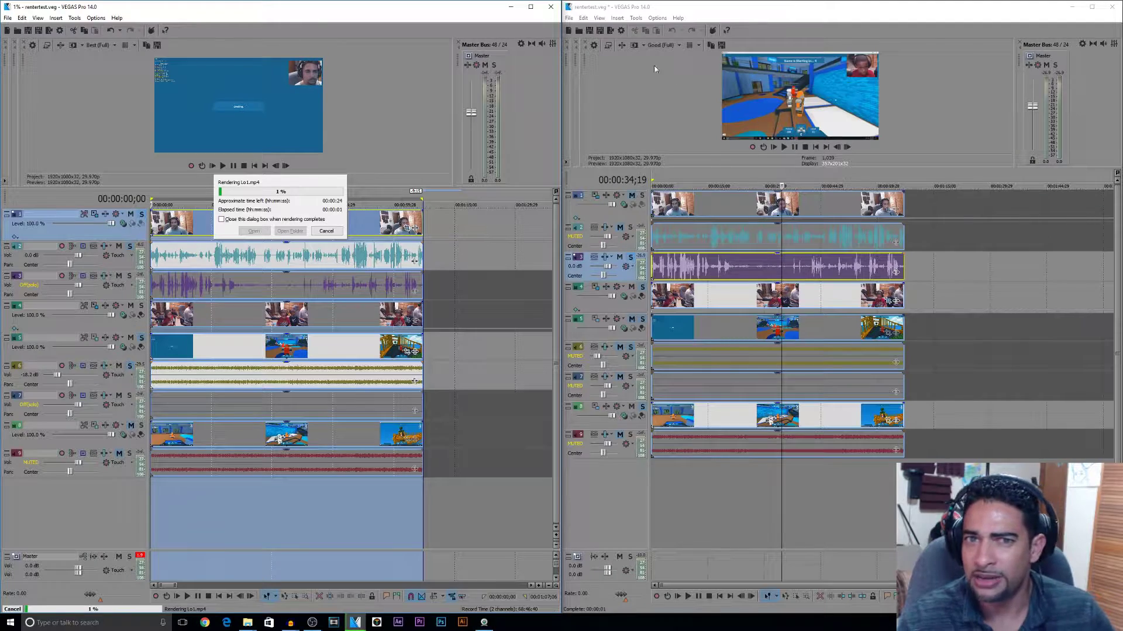
- Render the second project window's version to the Desktop as Lu2 while the first render runs
click(615, 36)
click(613, 36)
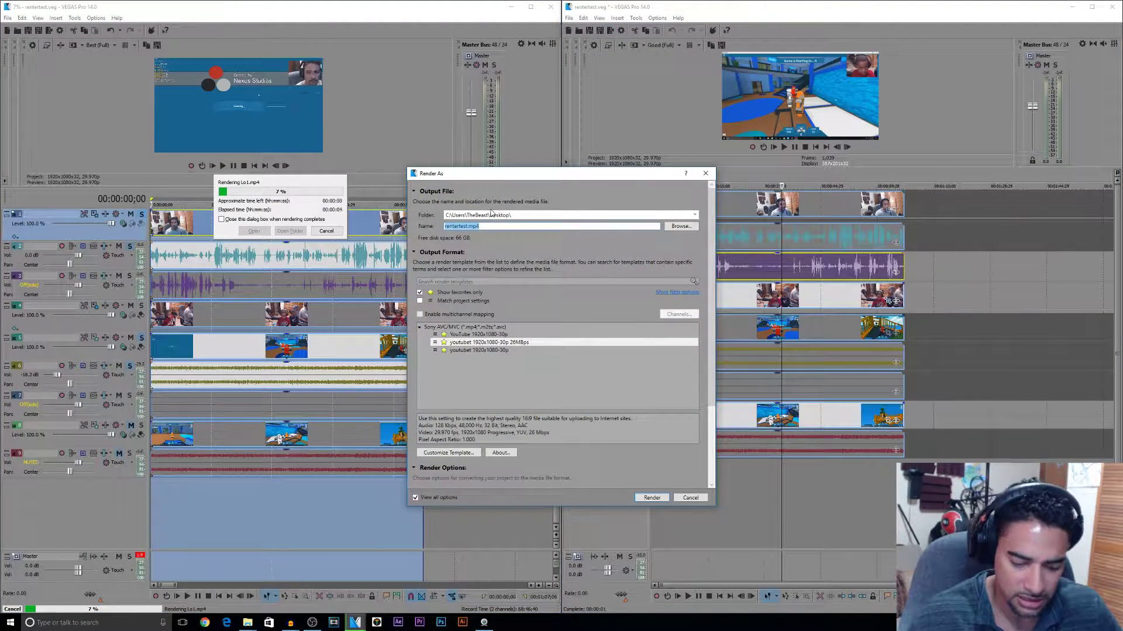
text(Lo2)
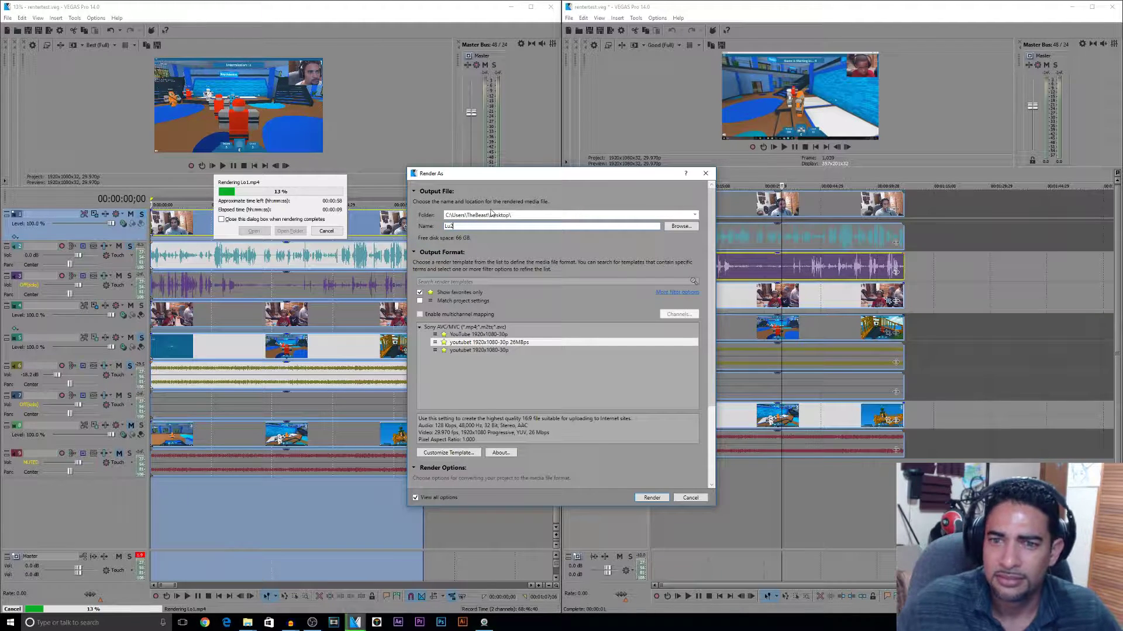
key(Return)
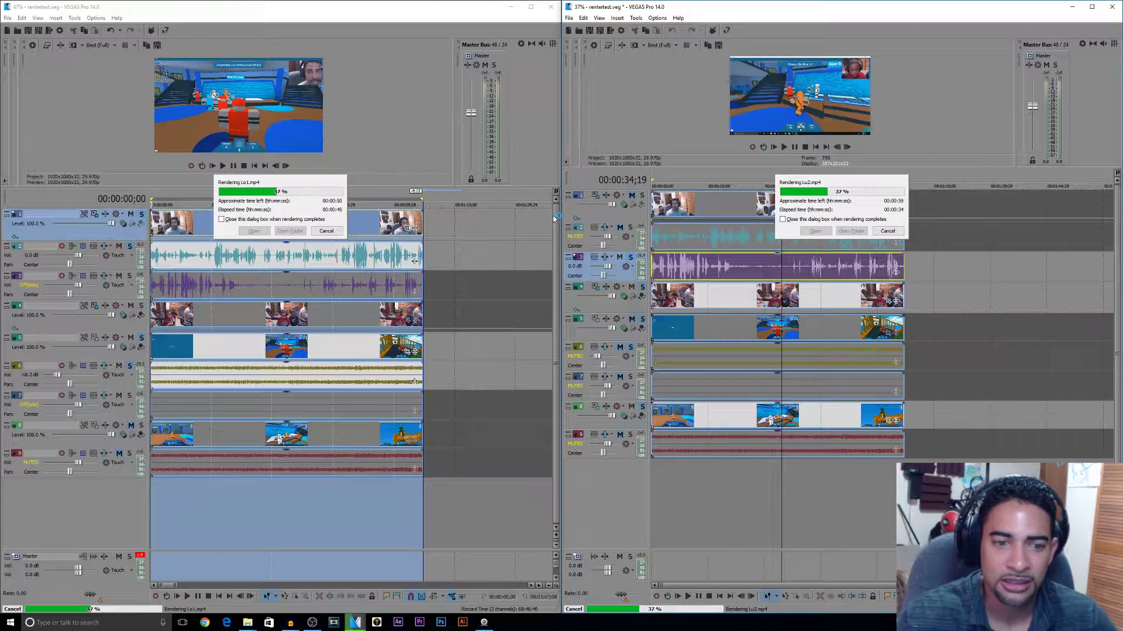
- Open Intel Extreme Tuning Utility, continue past its startup message and restore it to a smaller window over the renders
click(11, 622)
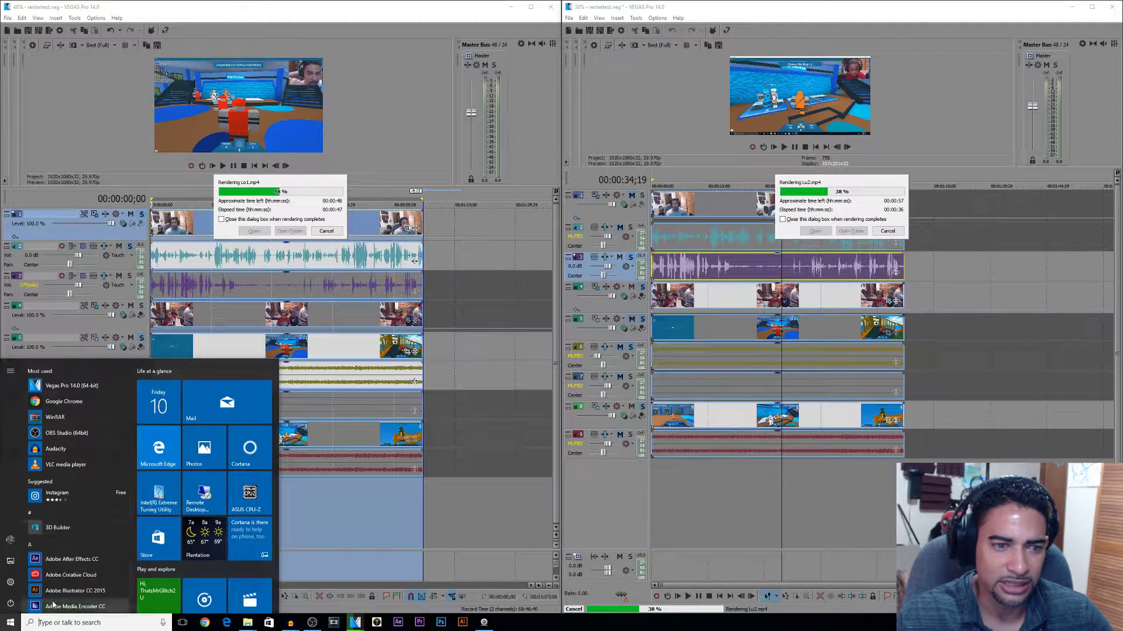
click(198, 486)
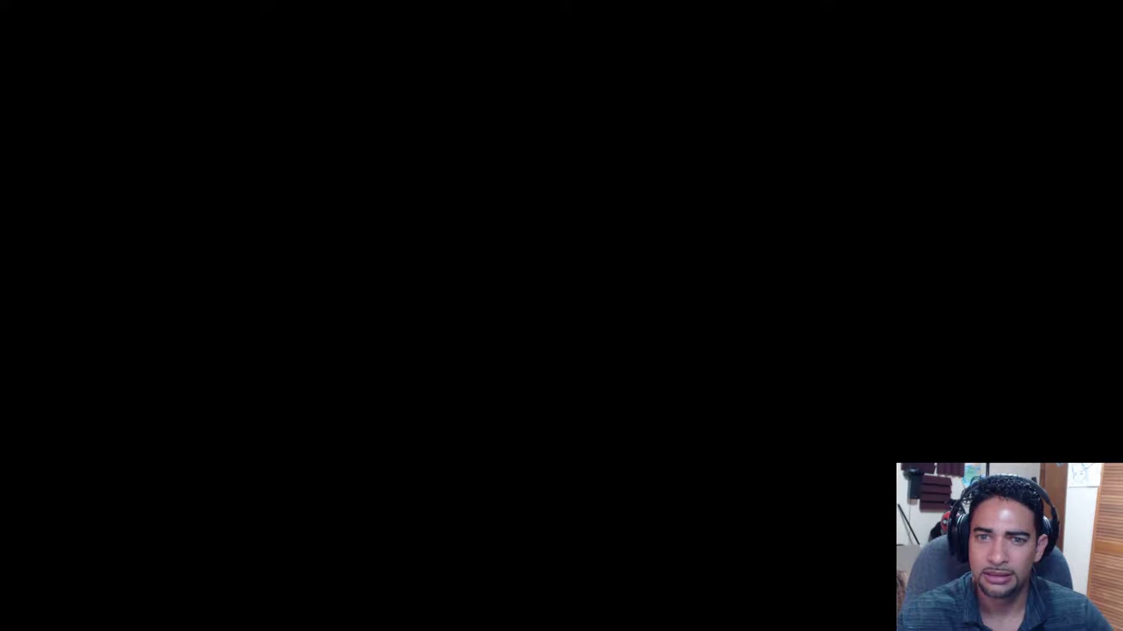
click(593, 314)
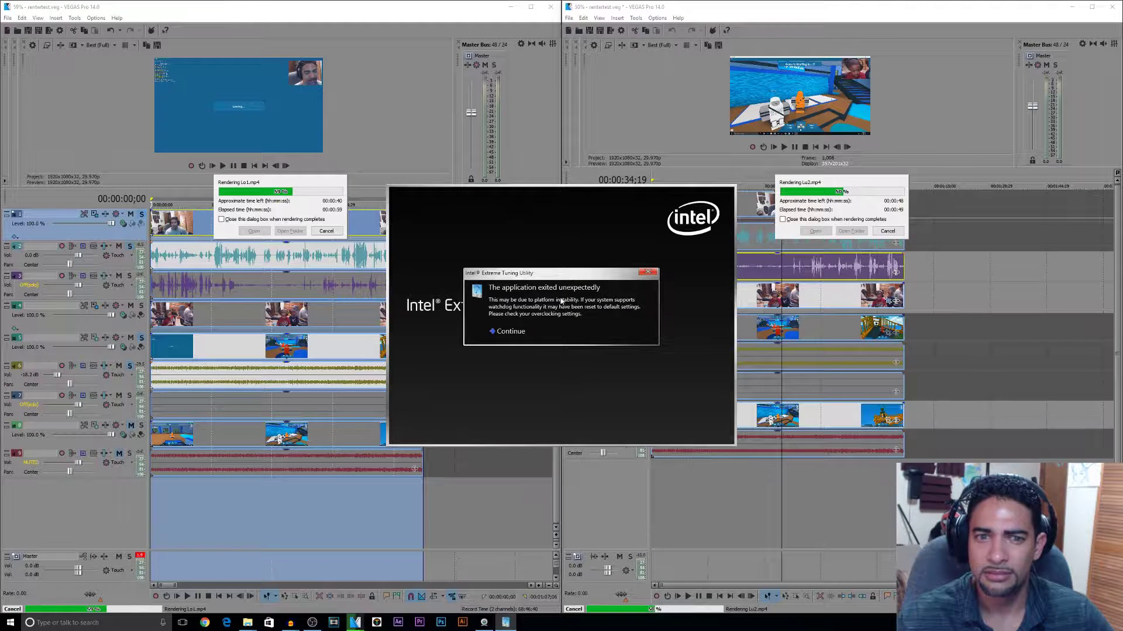
click(501, 332)
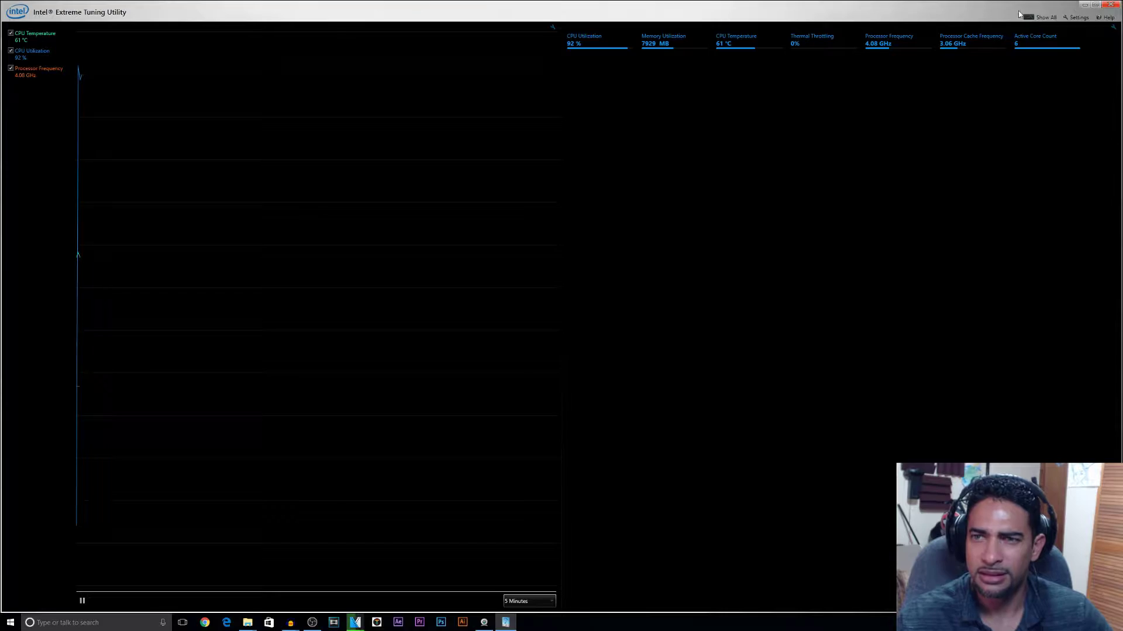
double_click(1019, 14)
click(698, 258)
click(706, 260)
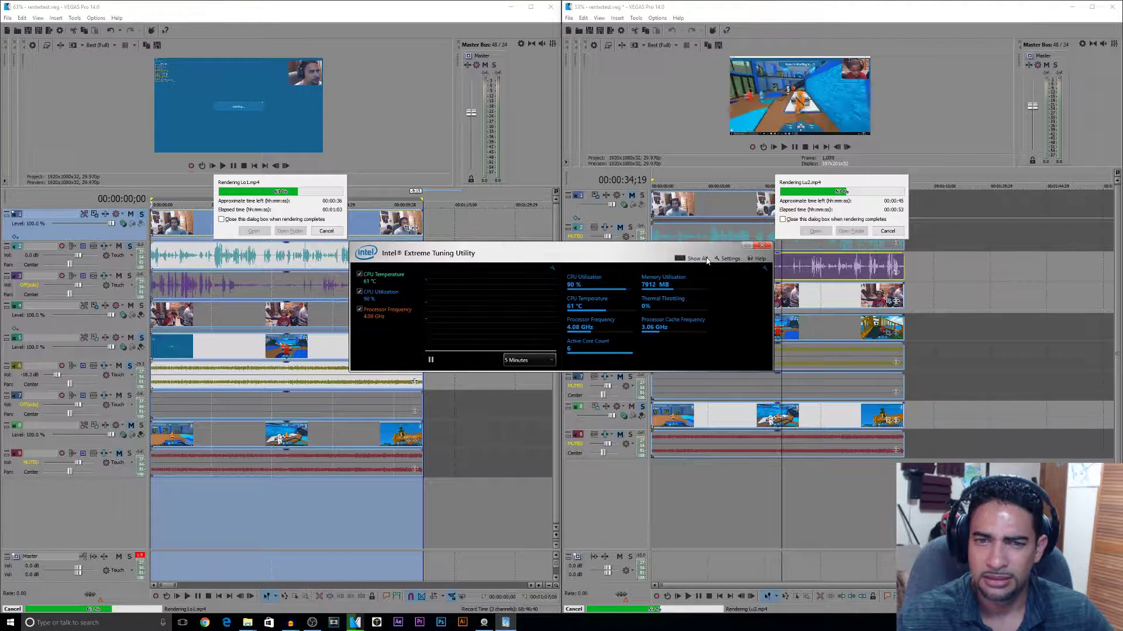
- Examine the CPU utilization, temperature, processor frequency and thermal throttling while both renders run
mouse_move(590, 286)
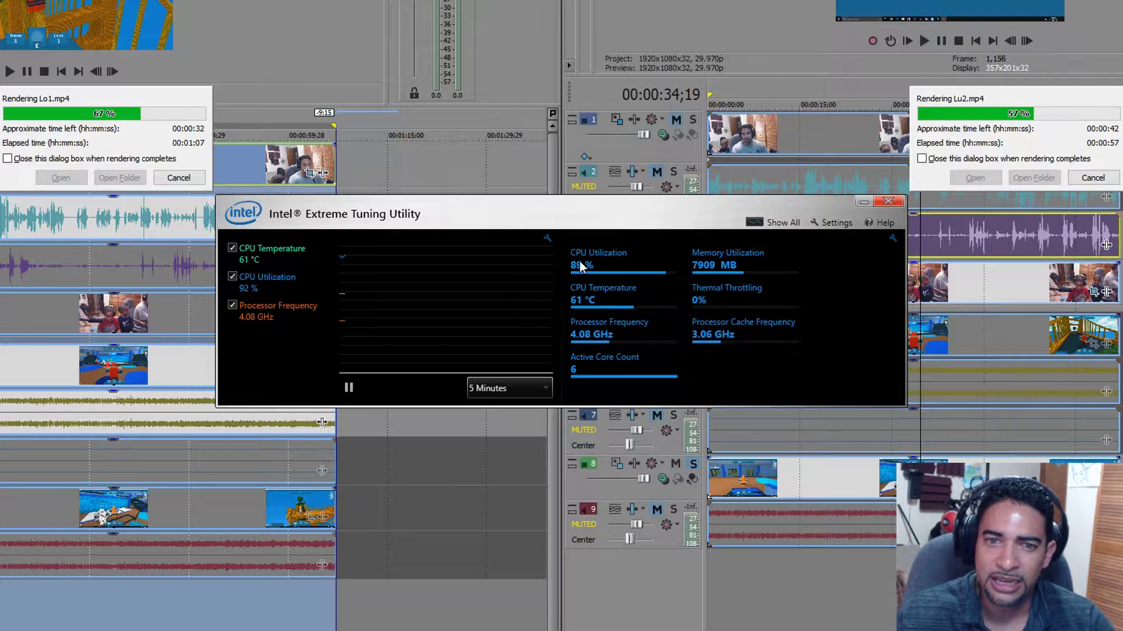
mouse_move(695, 365)
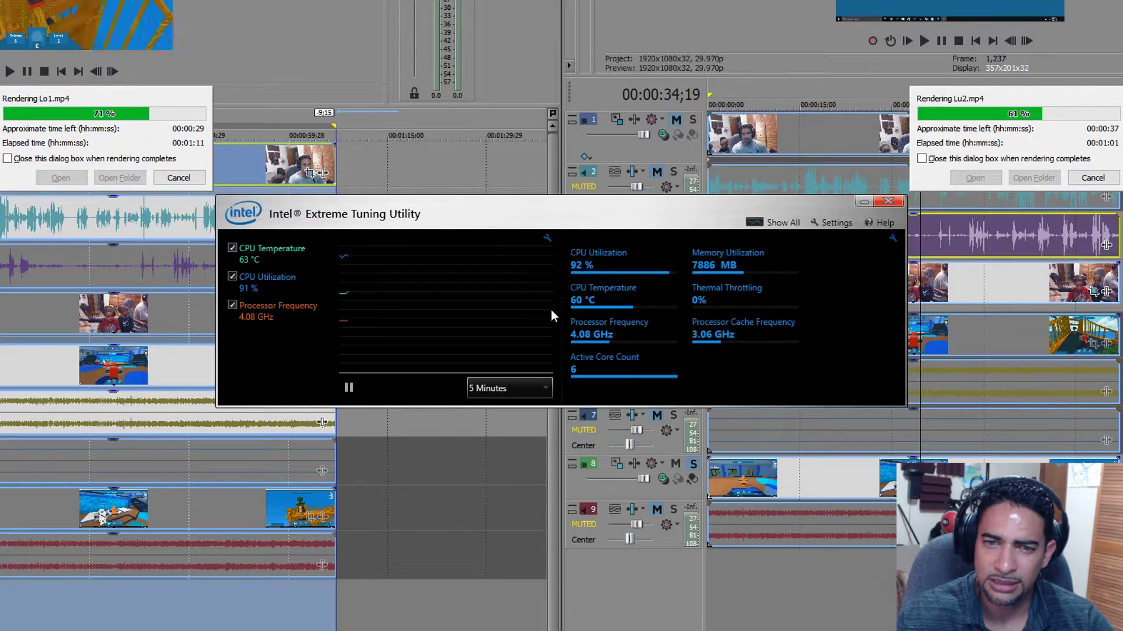
mouse_move(587, 340)
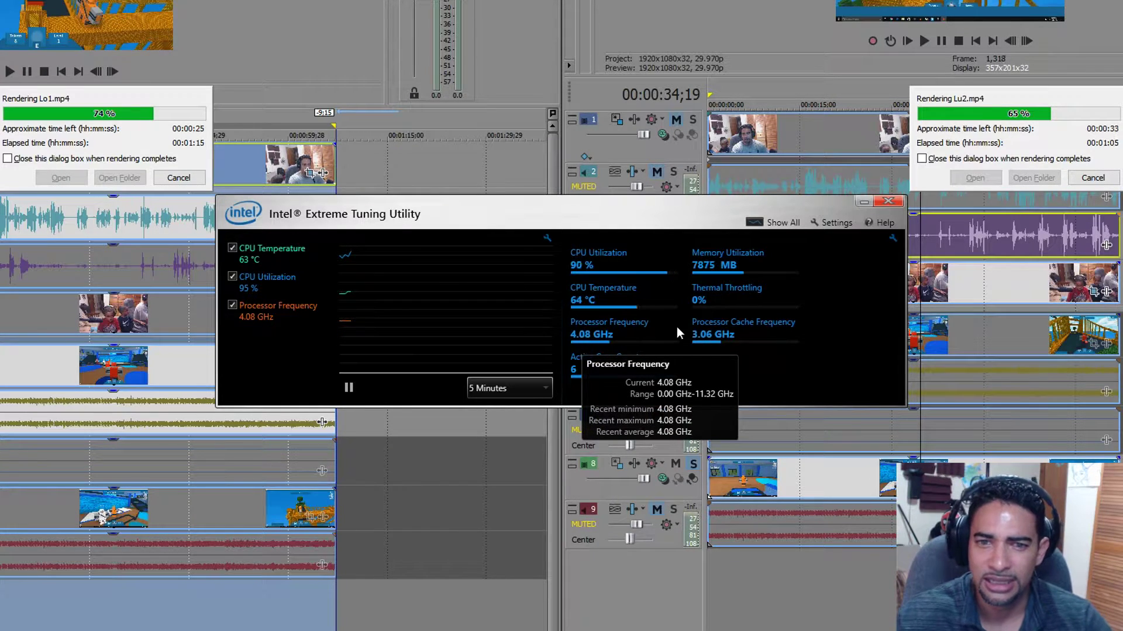
mouse_move(643, 354)
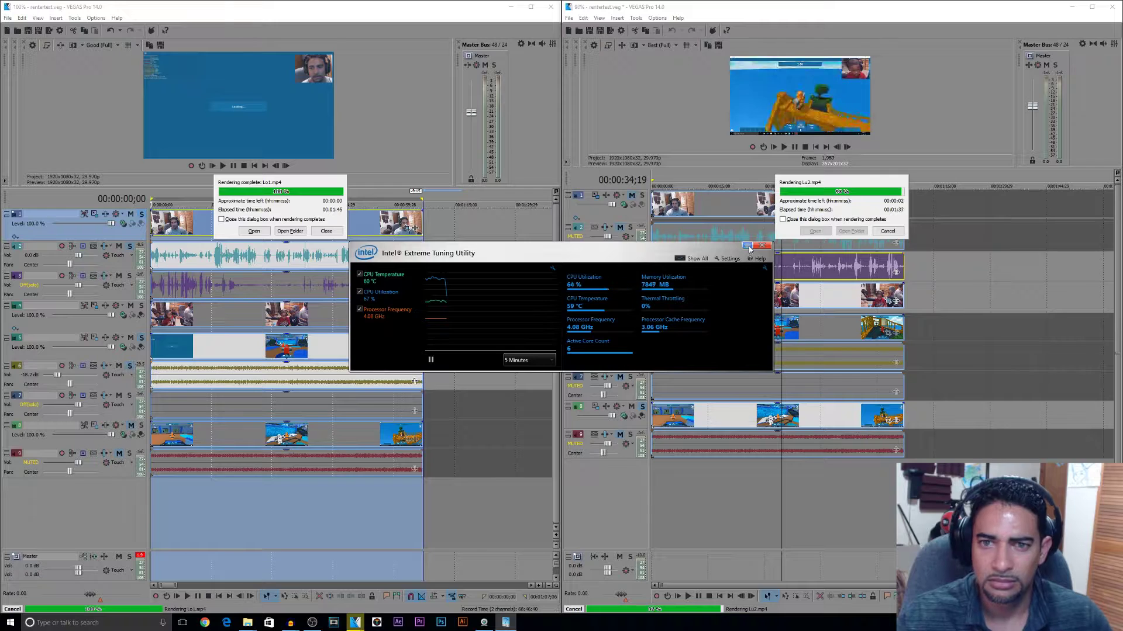
mouse_move(681, 280)
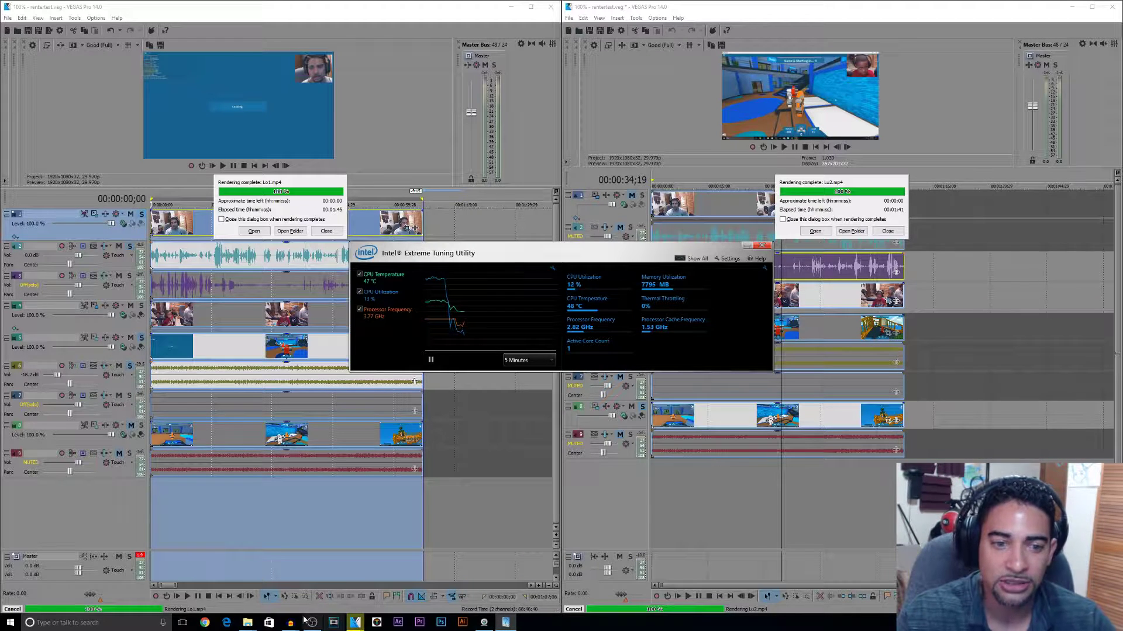
- Switch to the empty Untitled project window and browse to the Desktop folder in the file explorer
mouse_move(356, 623)
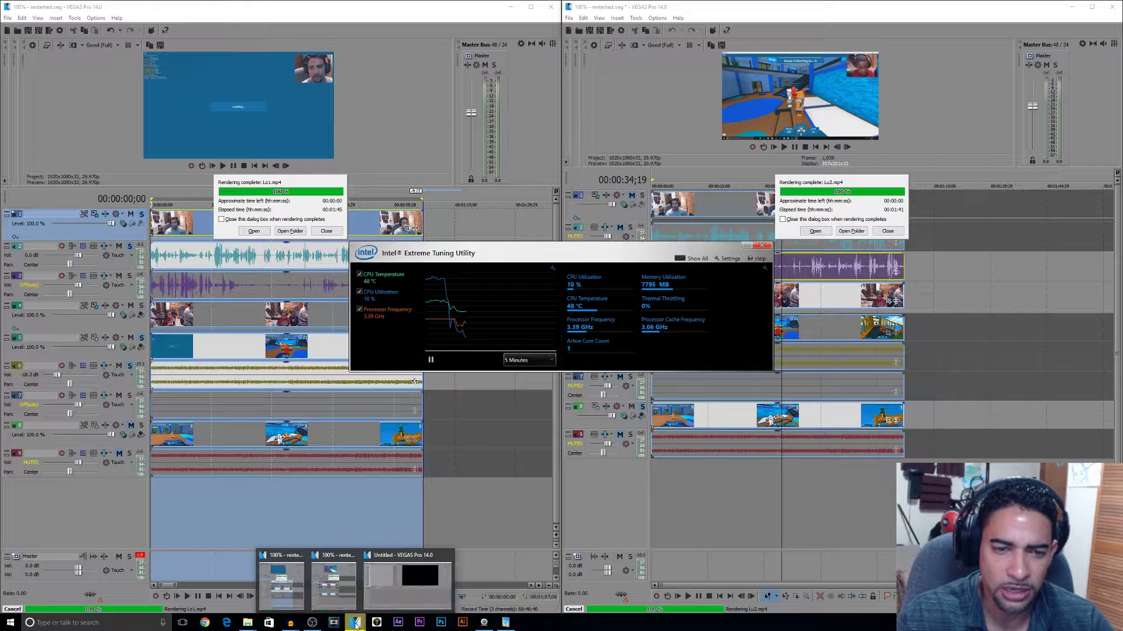
click(409, 579)
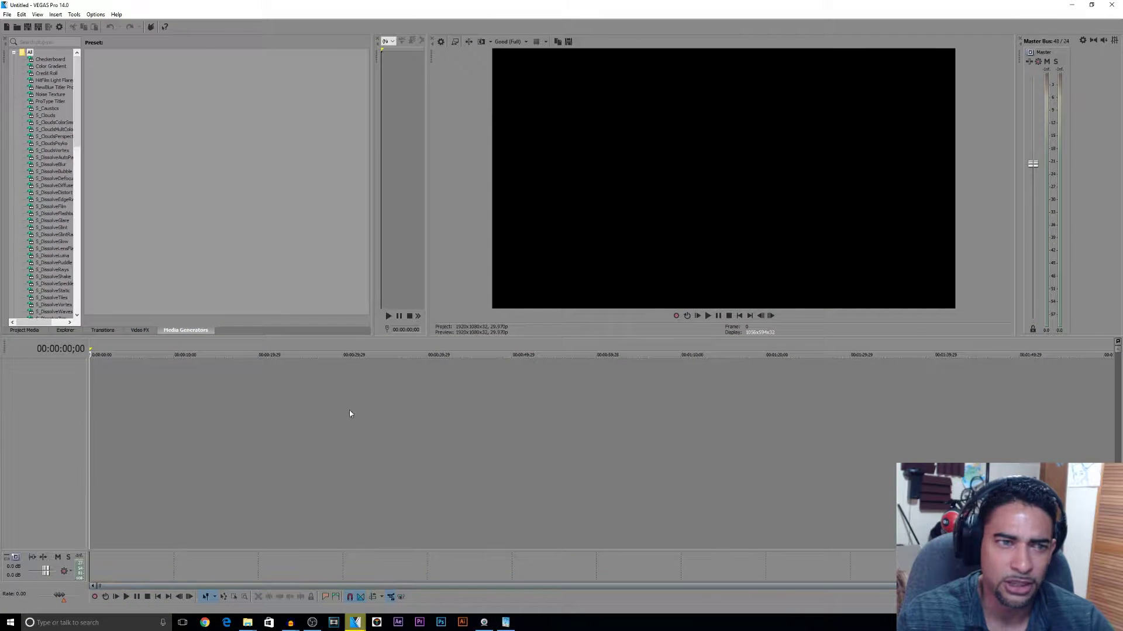
click(21, 331)
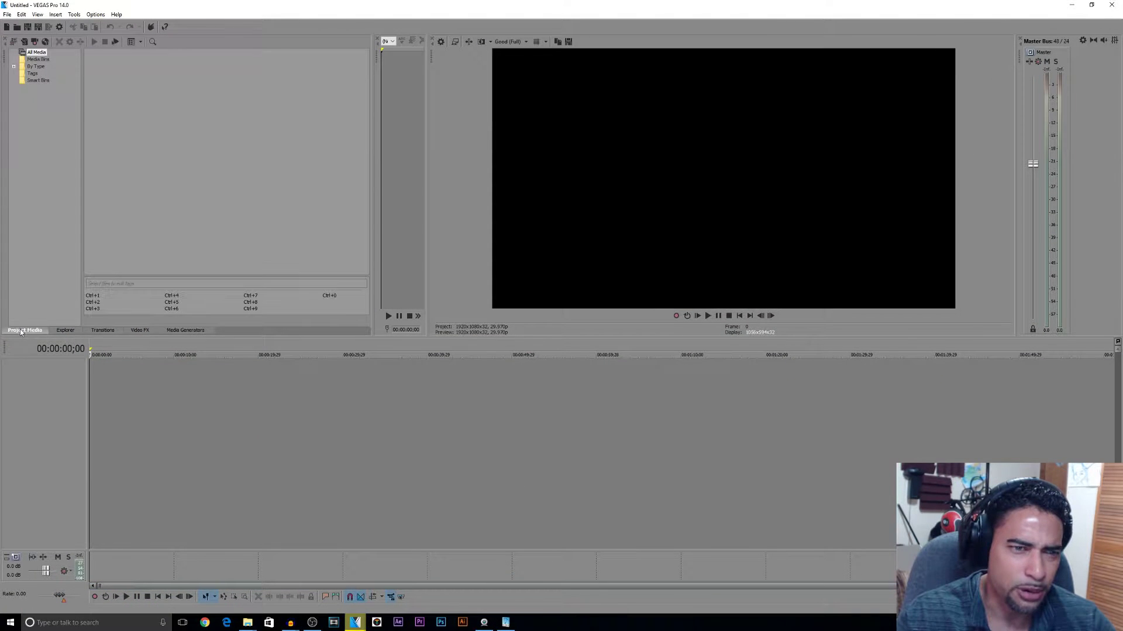
click(65, 331)
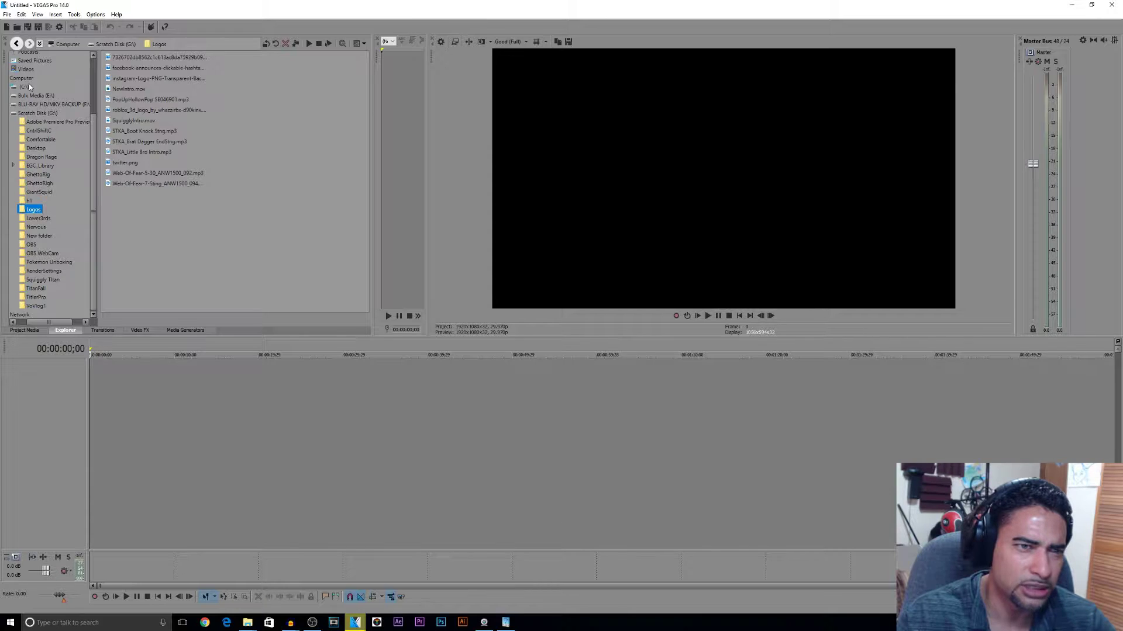
drag(91, 131, 95, 67)
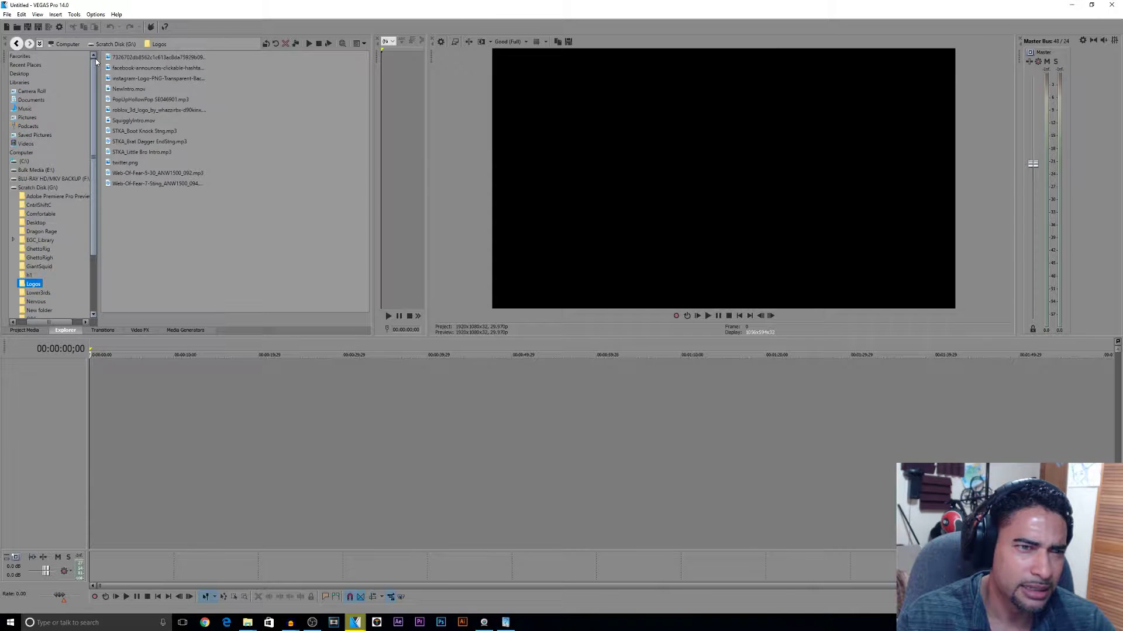
click(27, 75)
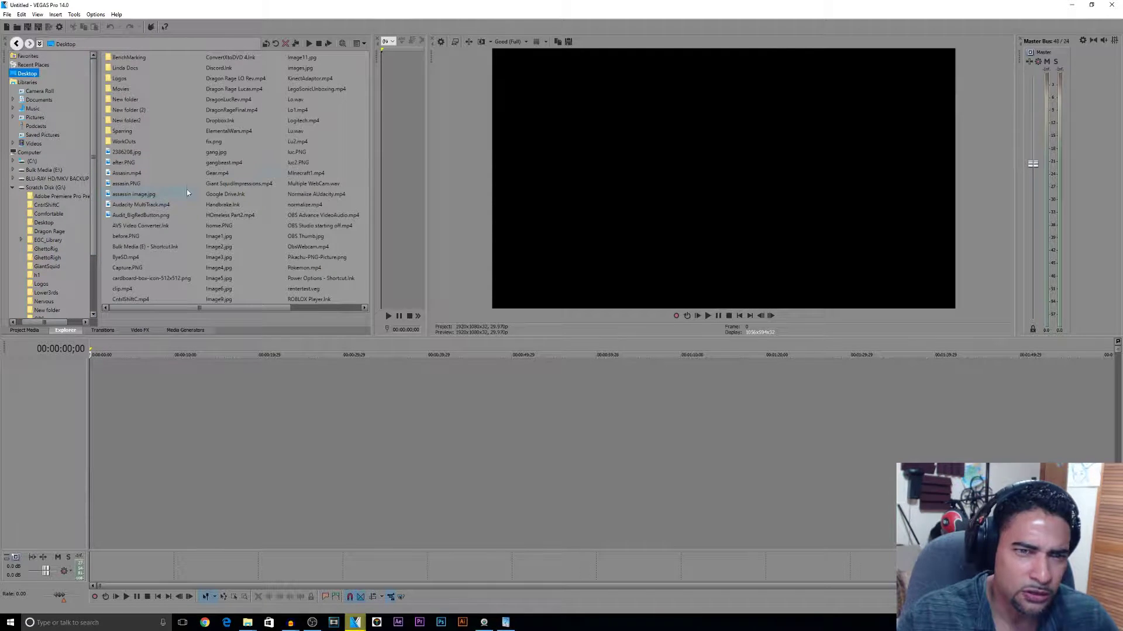
- Add Lo1.mp4 and Lu2.mp4 together to the empty timeline, starting at its beginning
click(298, 111)
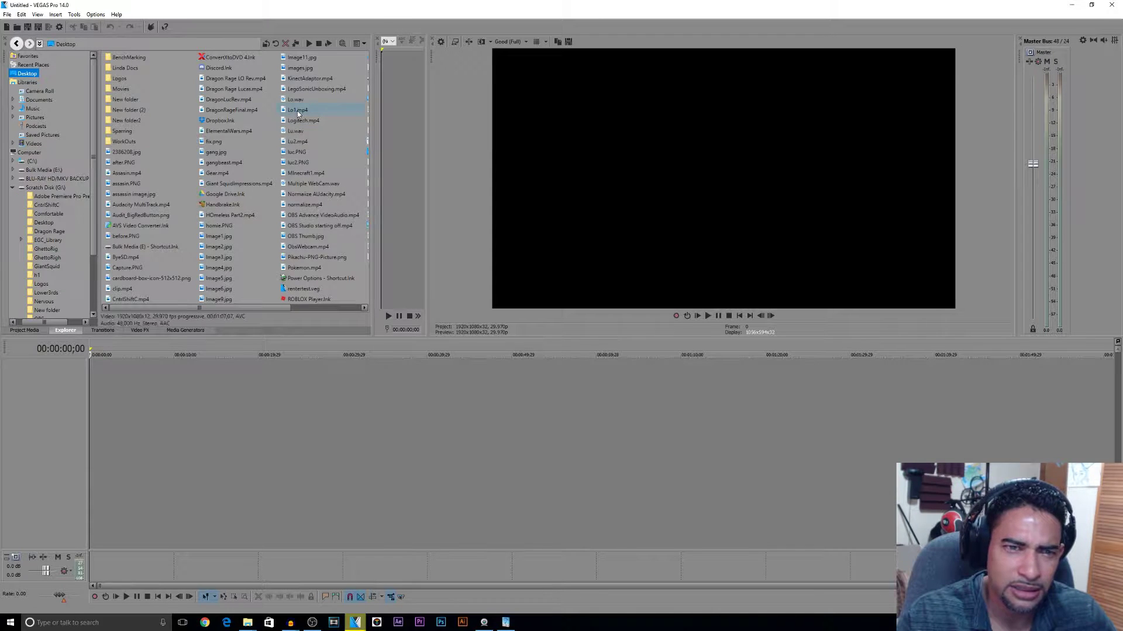
ctrl+click(297, 142)
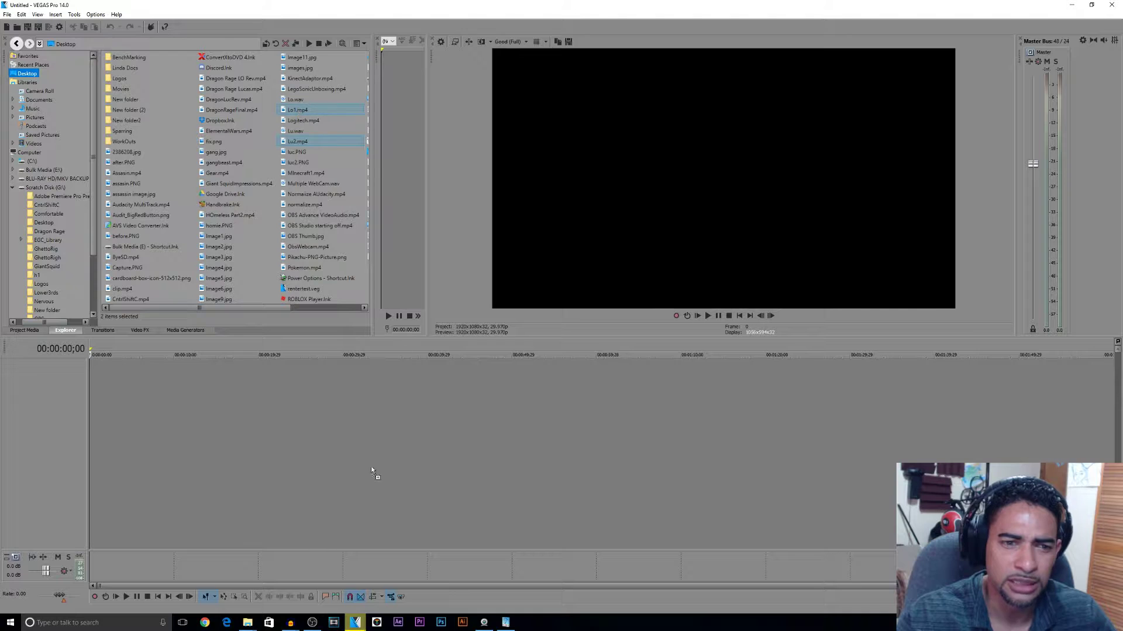
drag(125, 428, 92, 419)
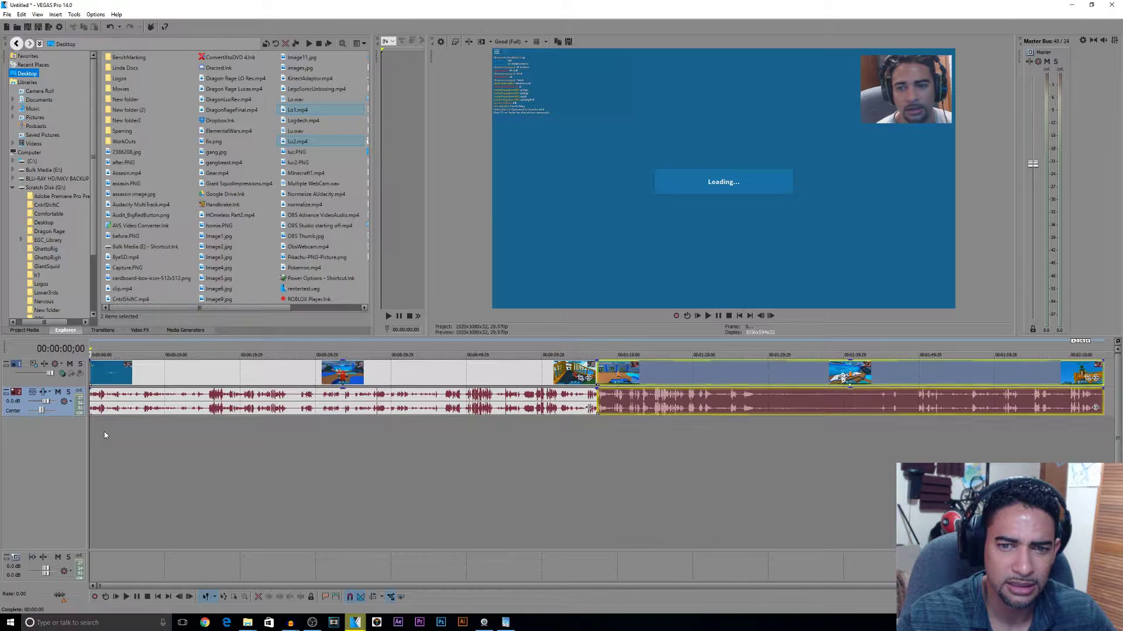
- Move the second clip's video onto a new track below the audio and insert an empty video track above it
click(670, 497)
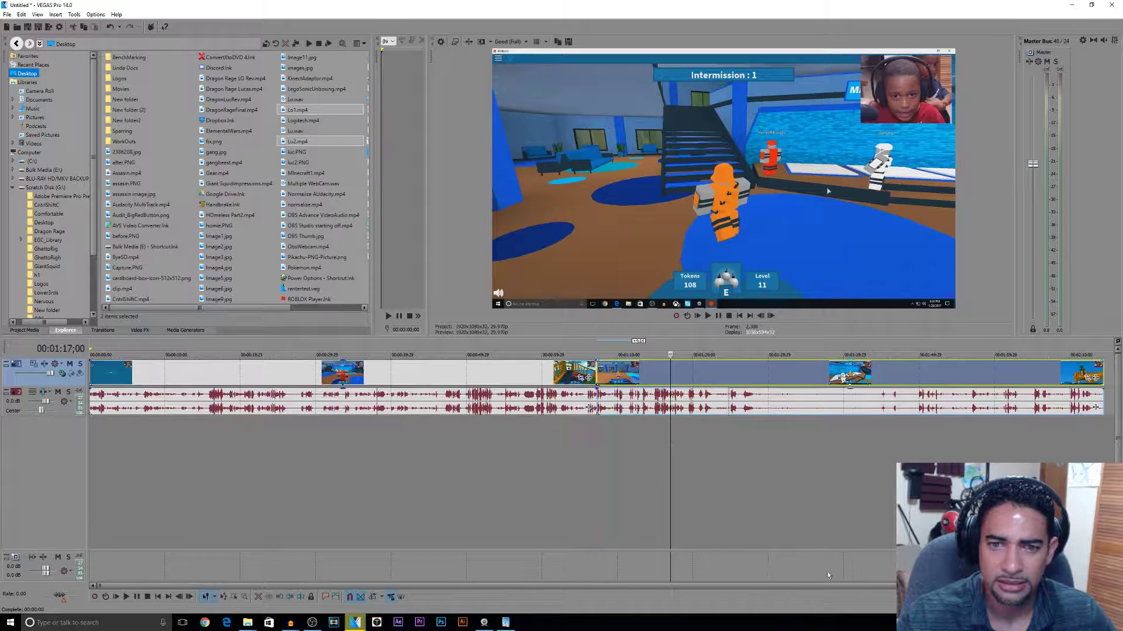
drag(707, 571, 700, 424)
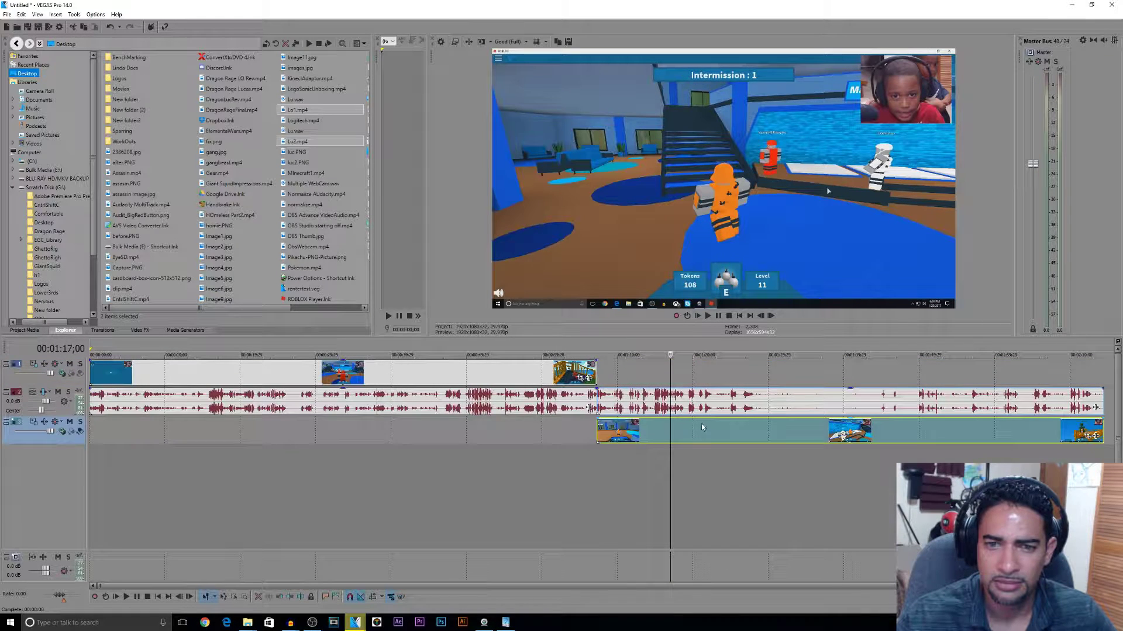
right_click(552, 448)
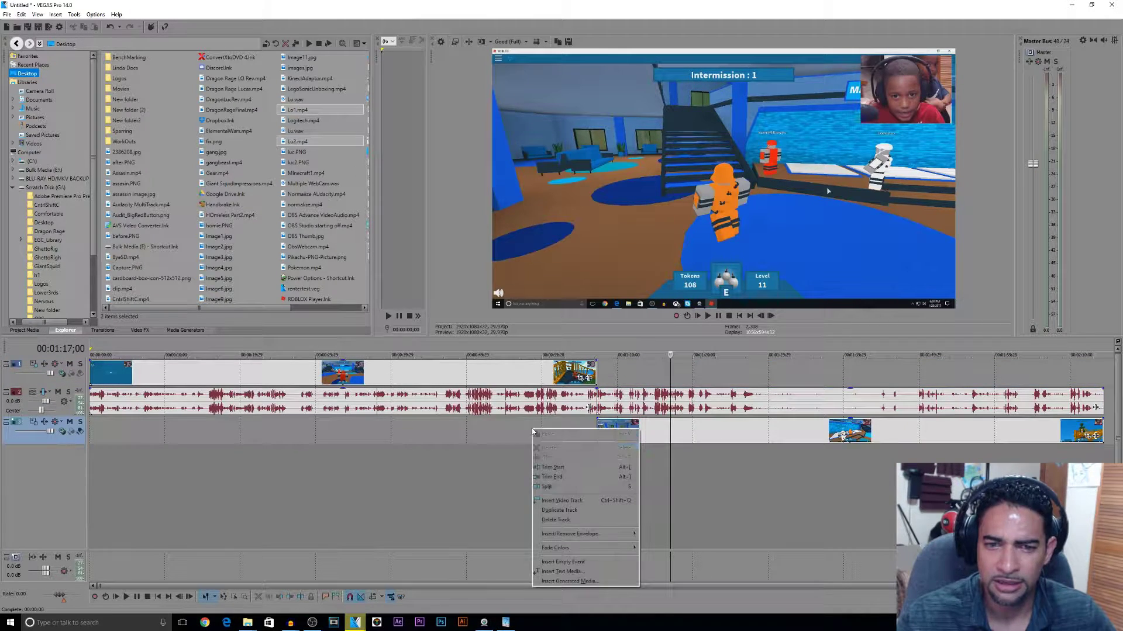
click(588, 499)
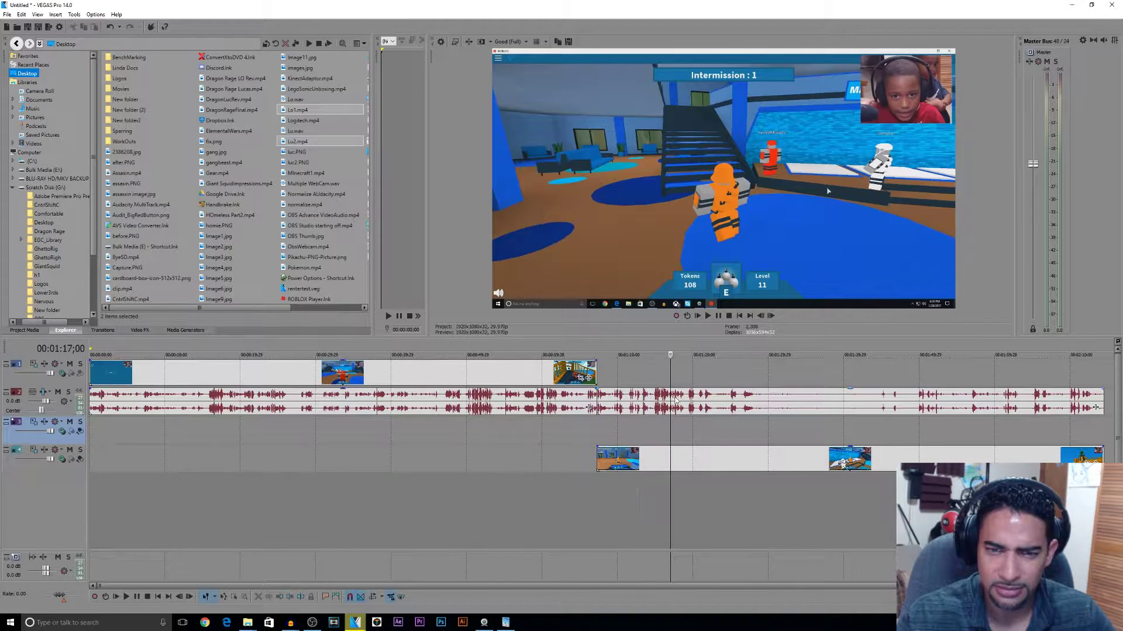
- Align the second clip with the timeline start, its audio on a separate track beneath, and delete the empty video track
drag(660, 467, 530, 466)
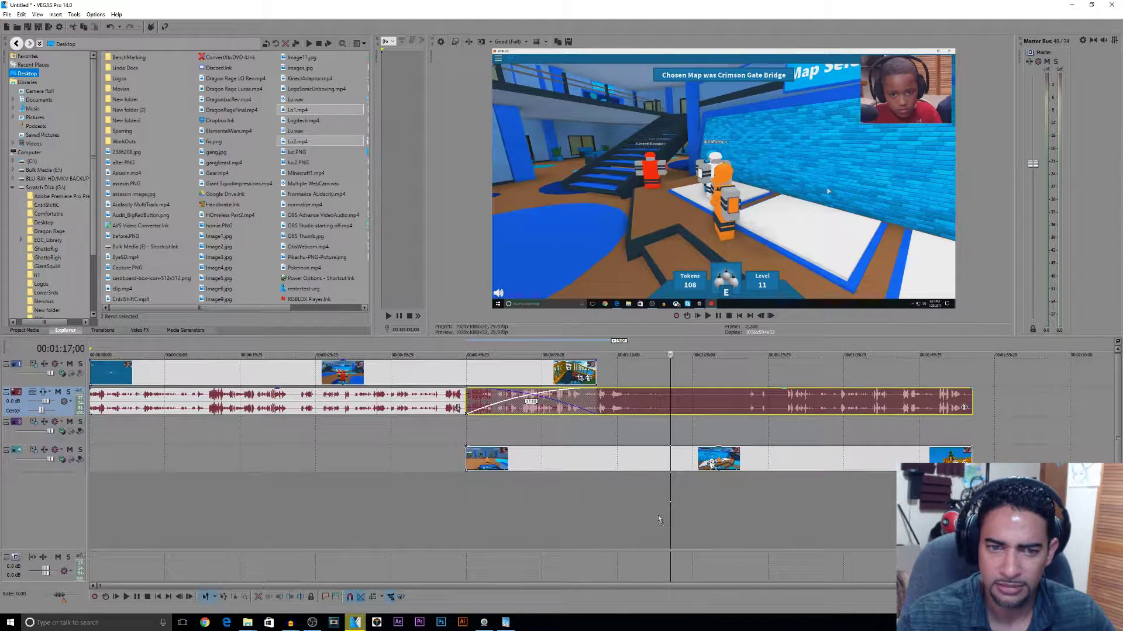
drag(658, 515, 661, 502)
drag(626, 469, 224, 449)
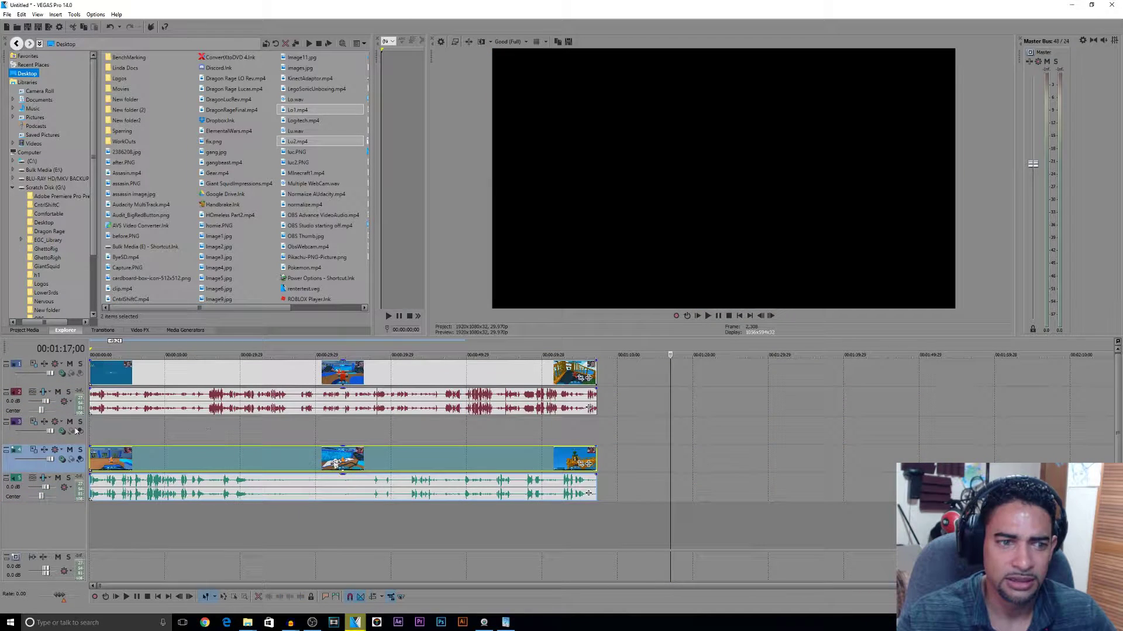
right_click(31, 441)
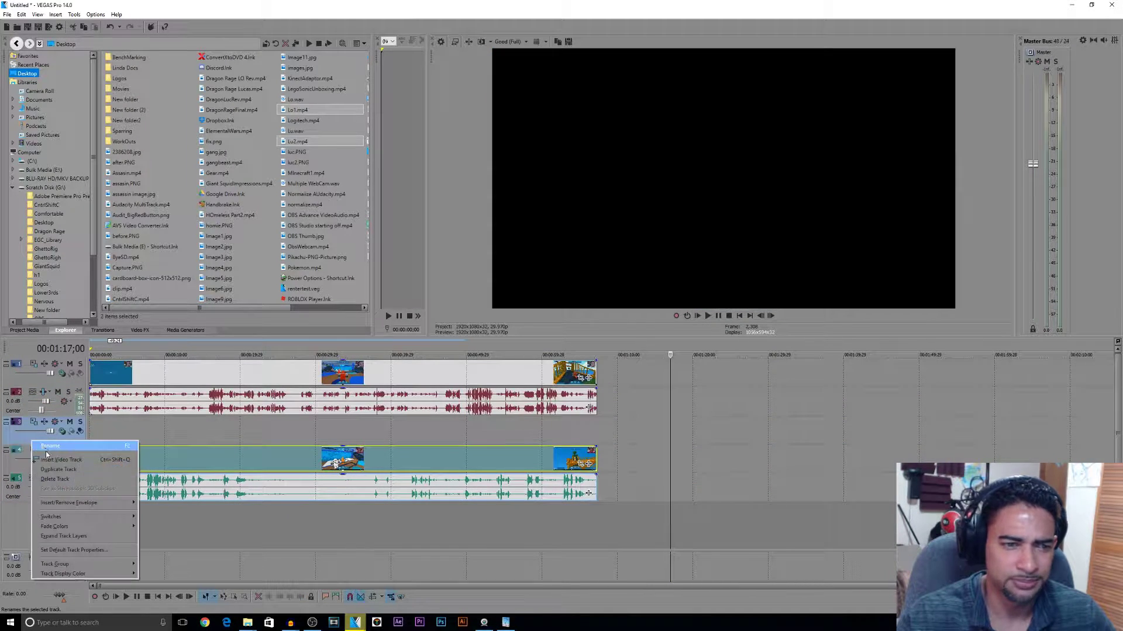
click(49, 482)
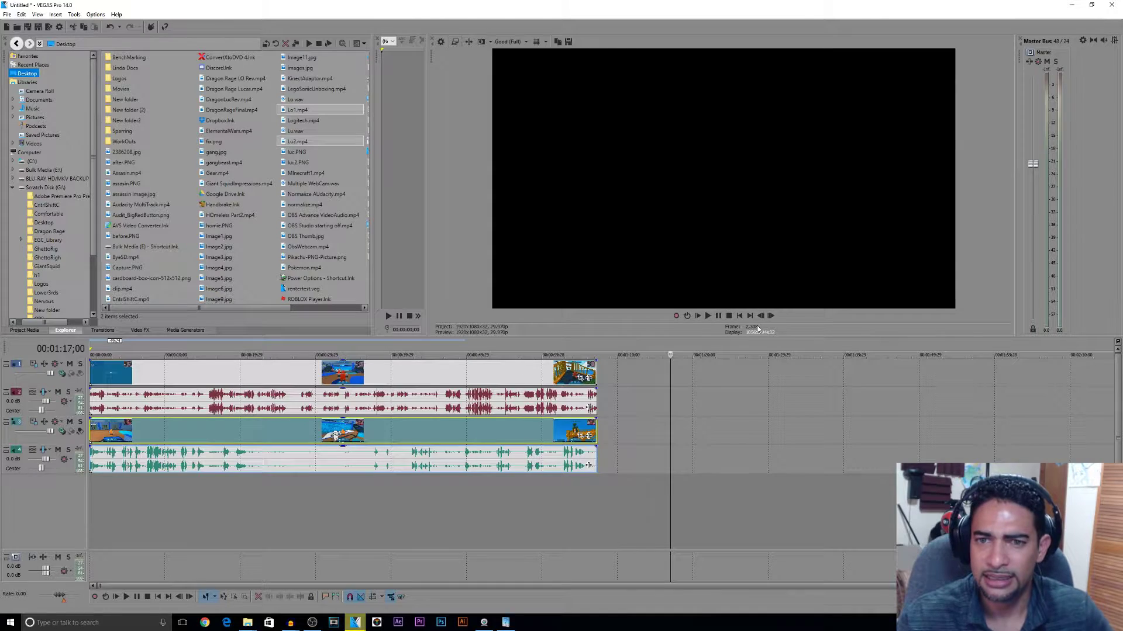
click(743, 317)
click(220, 374)
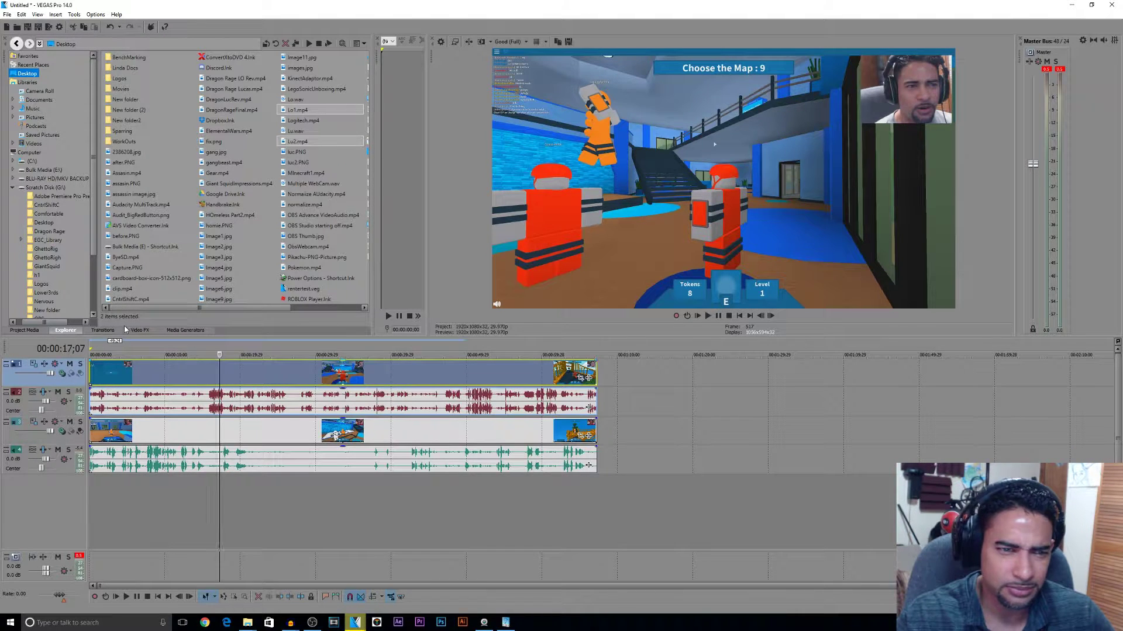
click(183, 331)
click(343, 400)
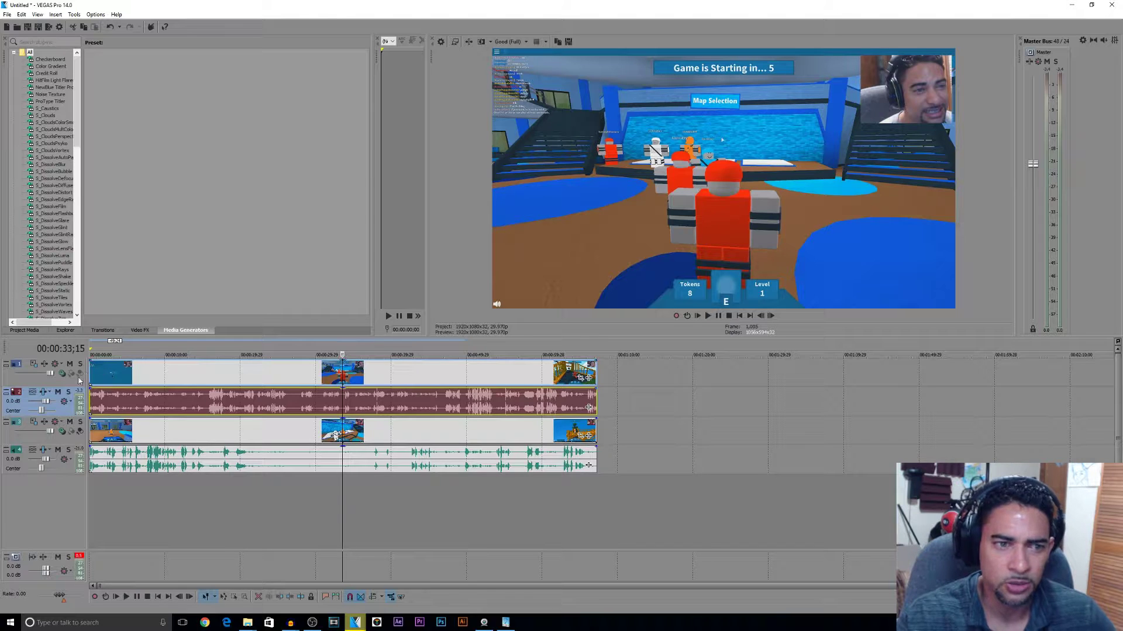
- Enlarge the track headers, name the first audio track Lo Audio and name the second one as the second player's audio
click(72, 398)
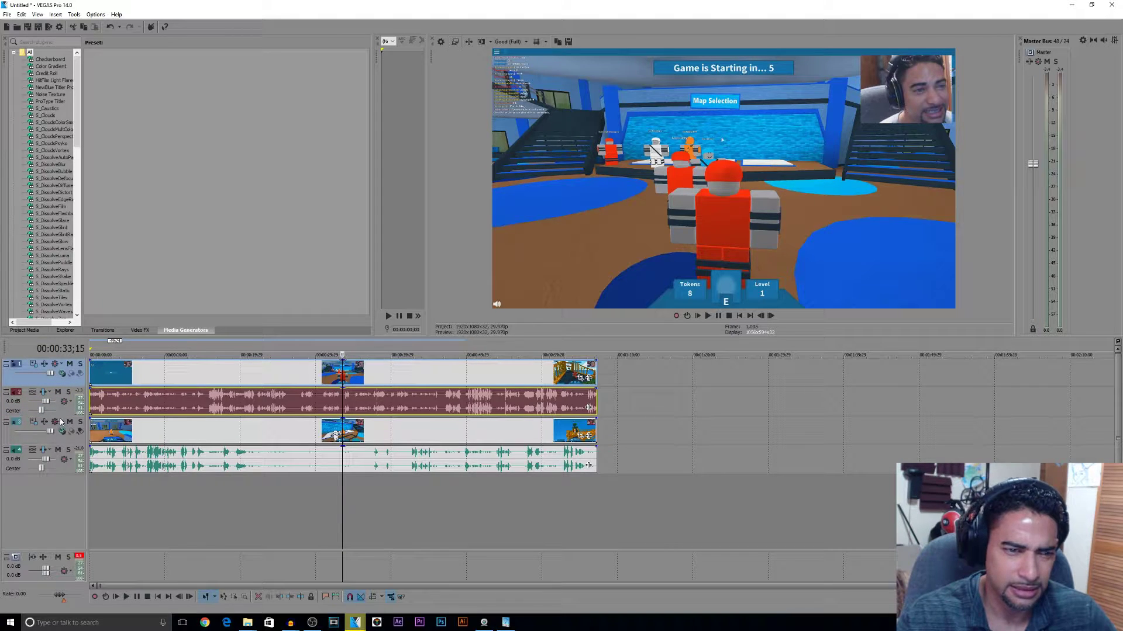
drag(59, 417, 58, 451)
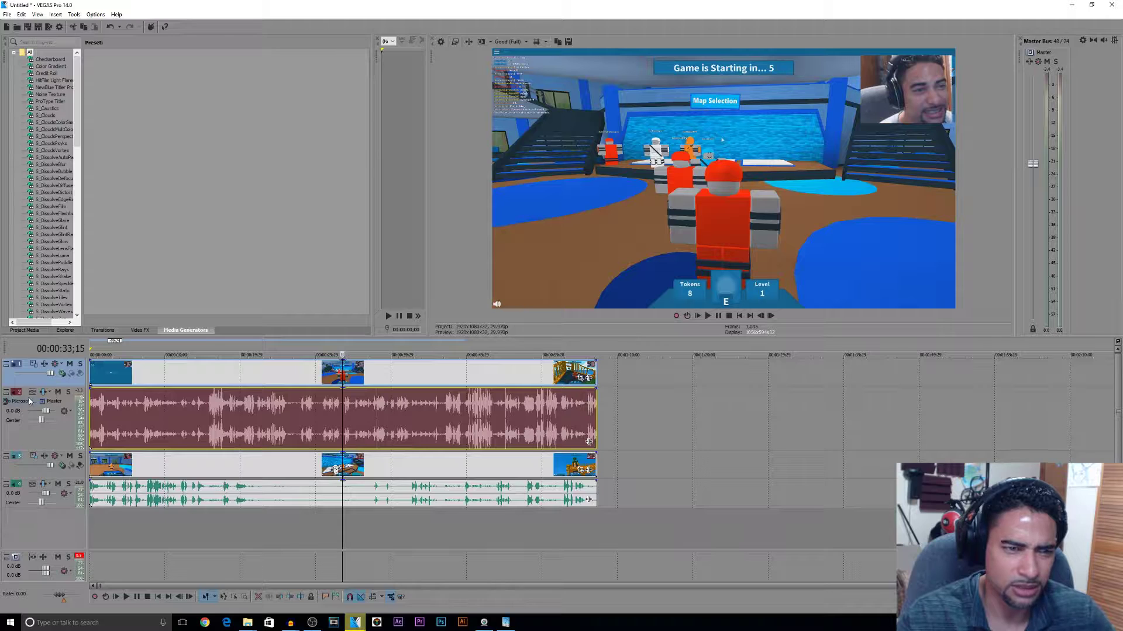
drag(161, 414, 224, 414)
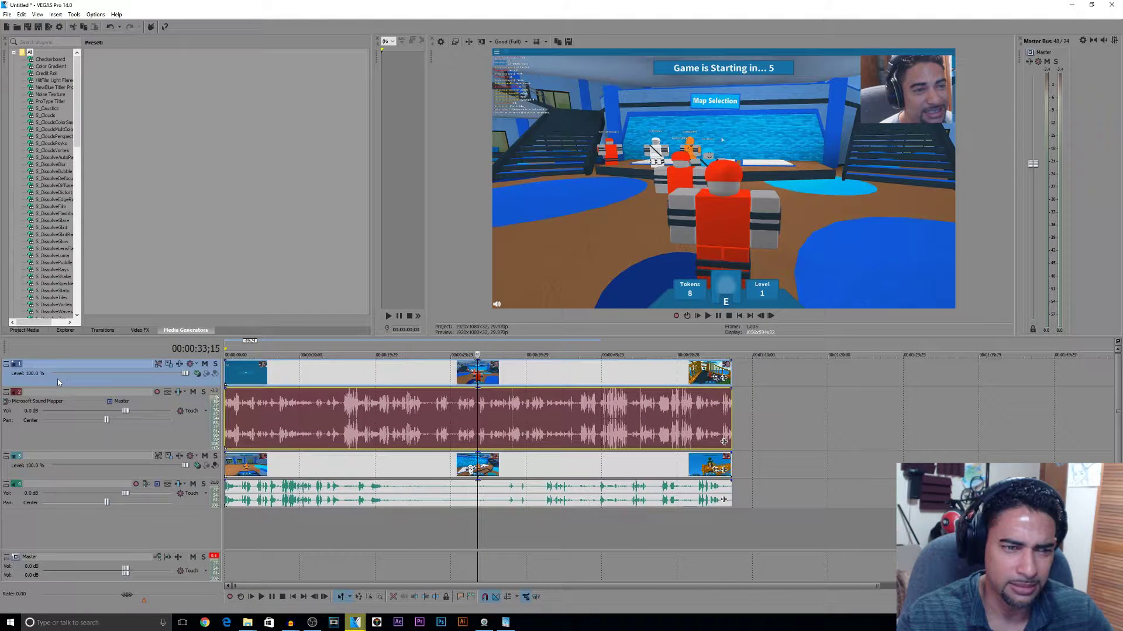
double_click(51, 397)
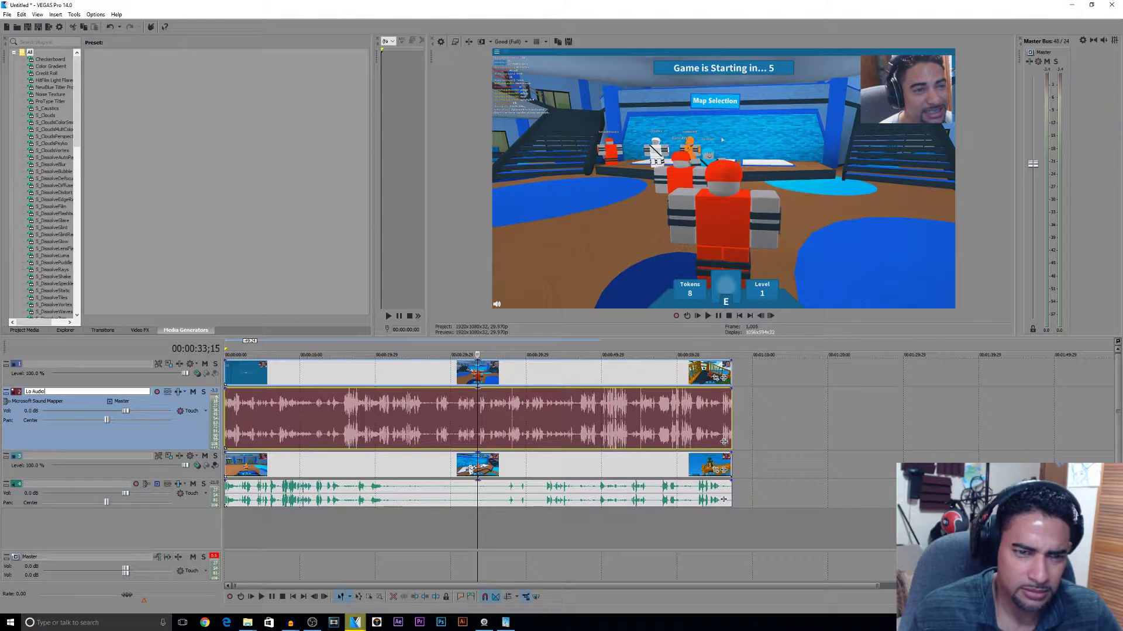
click(59, 491)
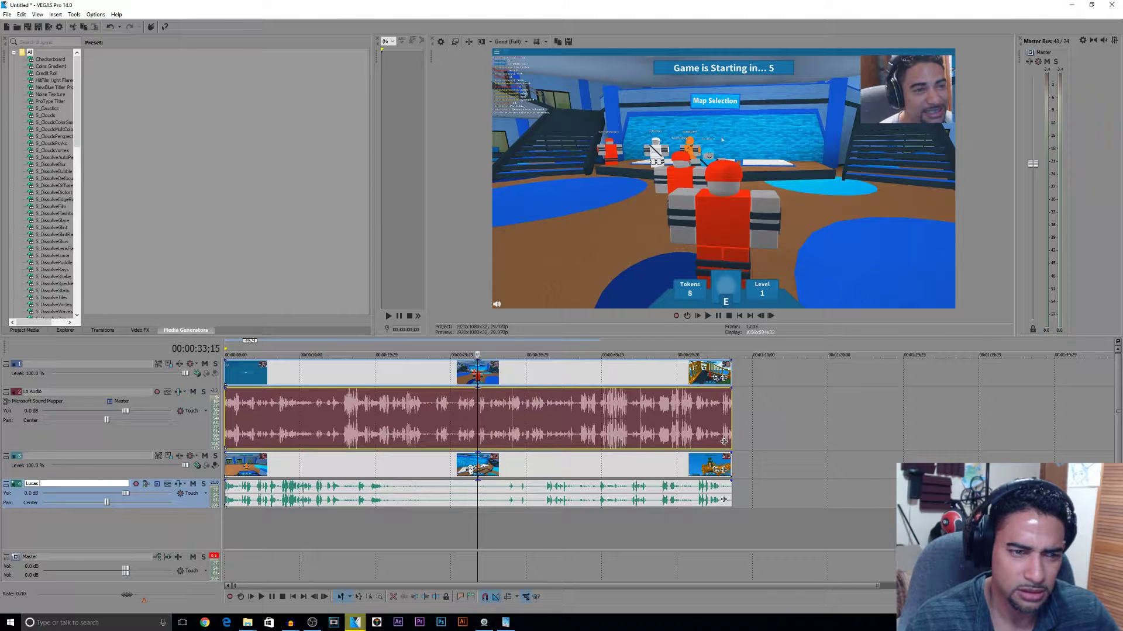
key(Return)
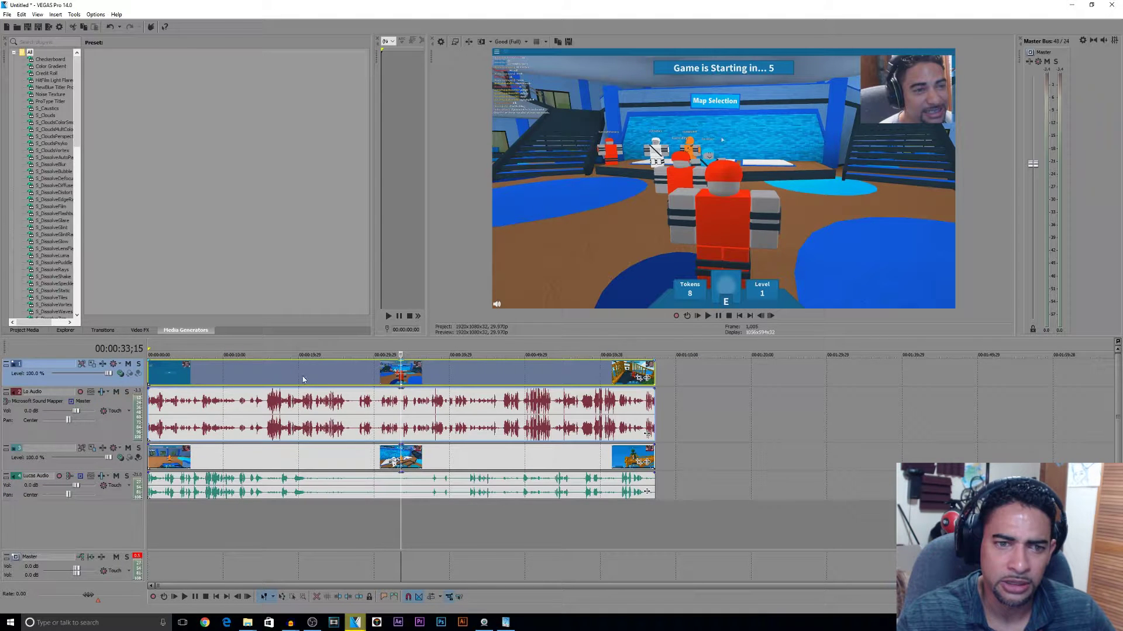
ctrl+click(301, 458)
ctrl+click(304, 482)
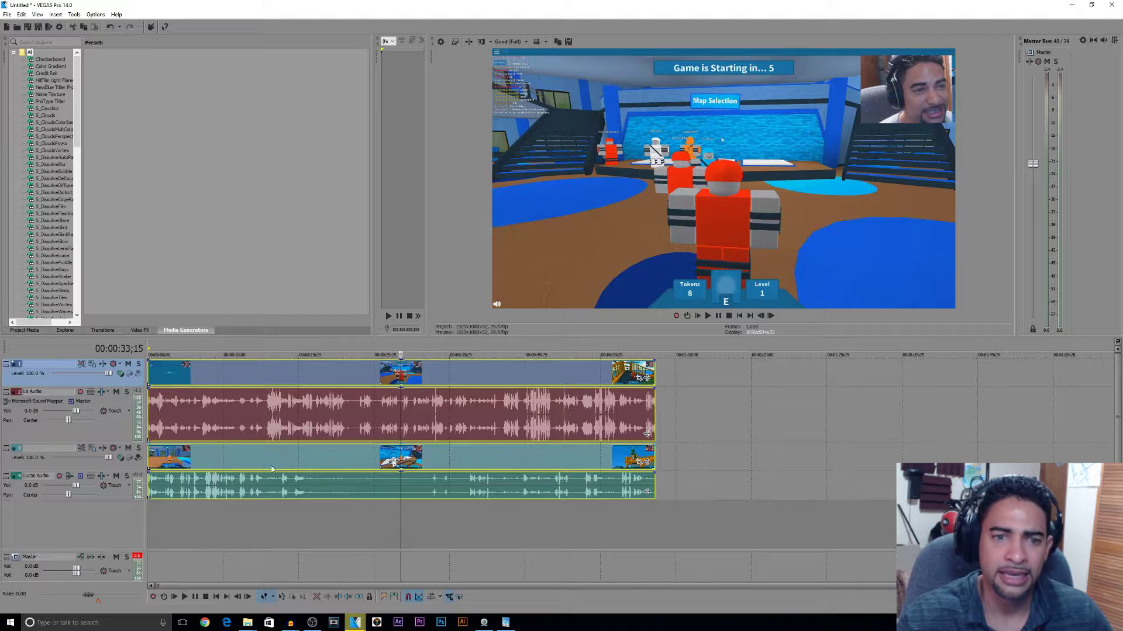
click(708, 413)
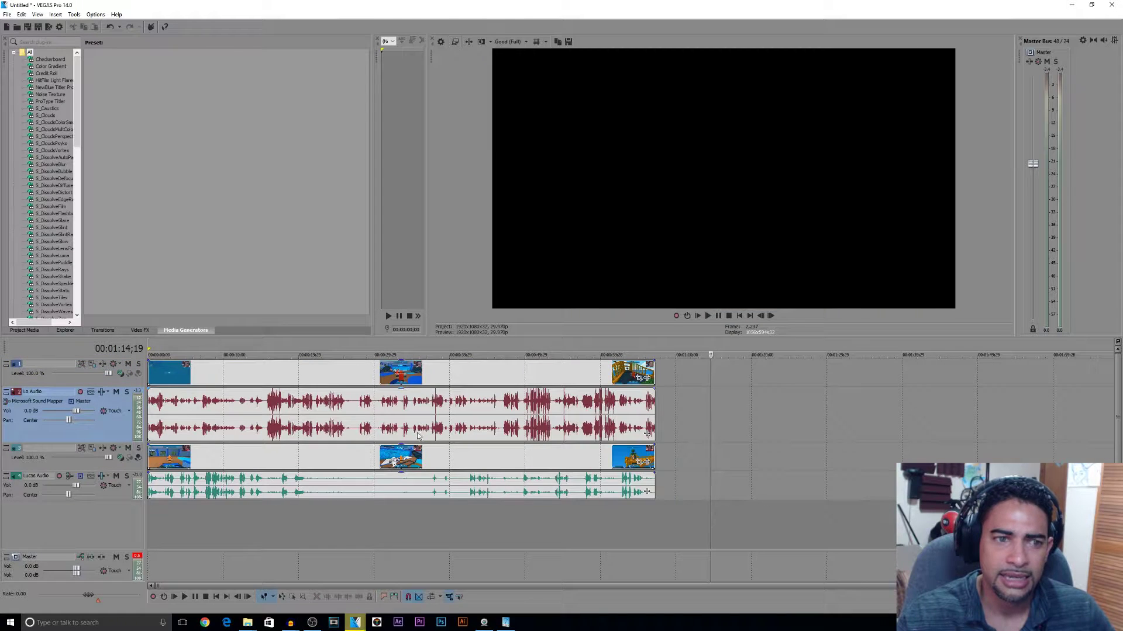
- Select both video tracks and combine them into a single multicamera track
click(92, 383)
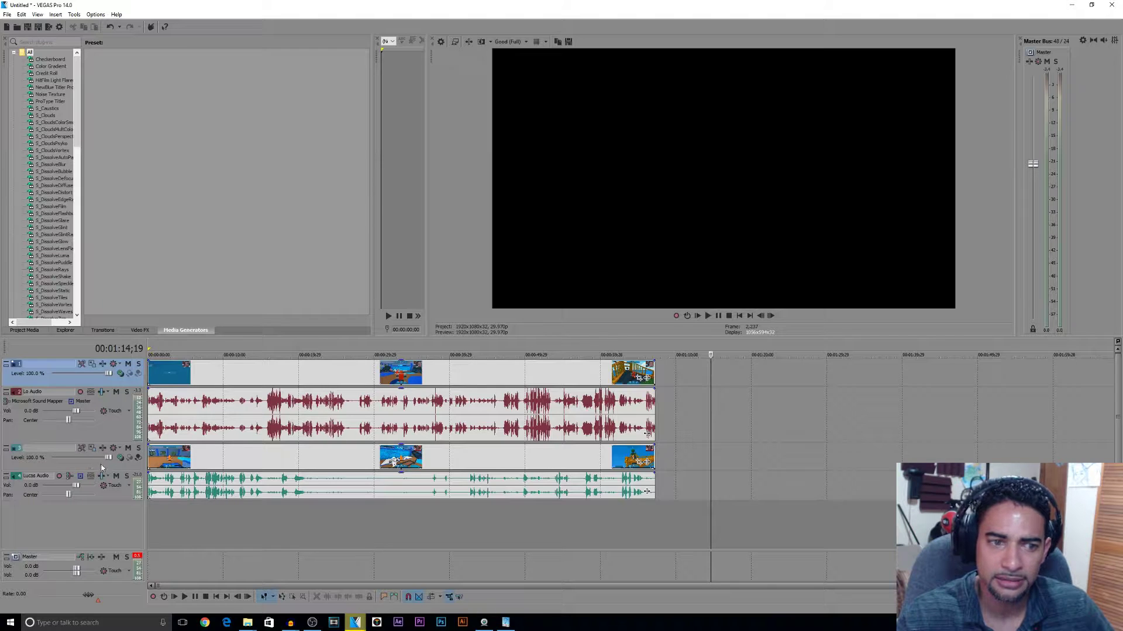
click(101, 468)
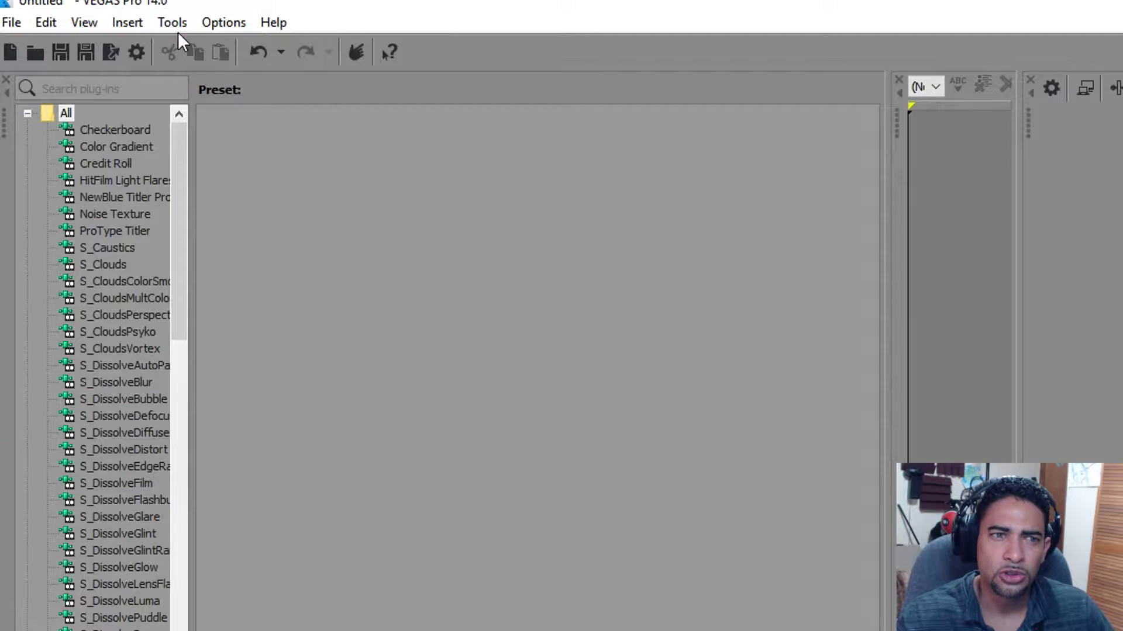
click(74, 15)
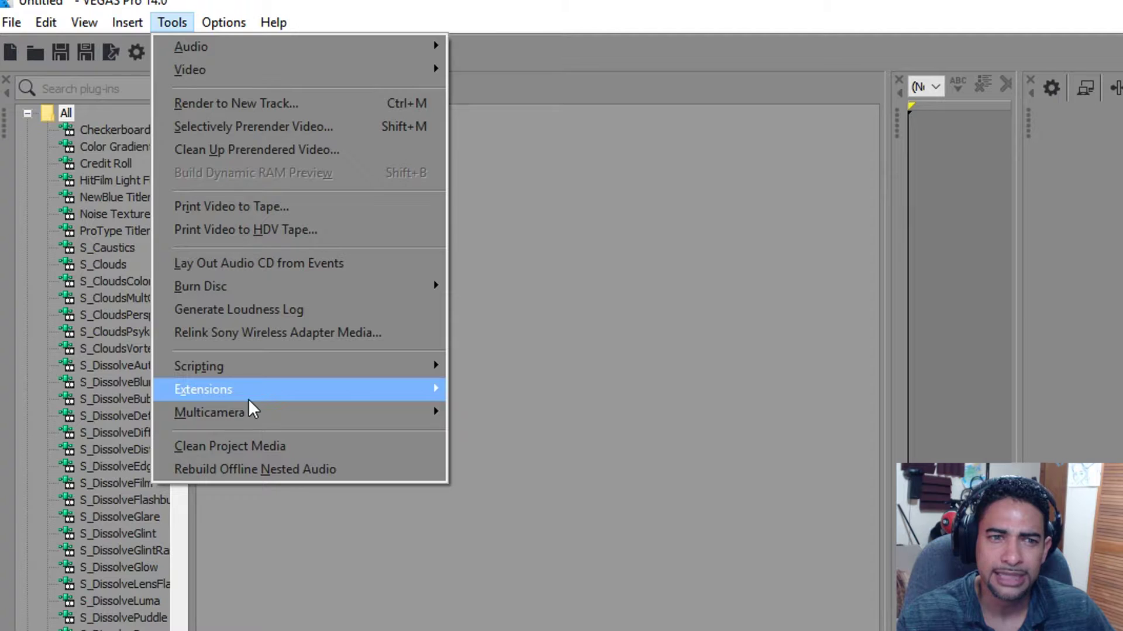
mouse_move(250, 416)
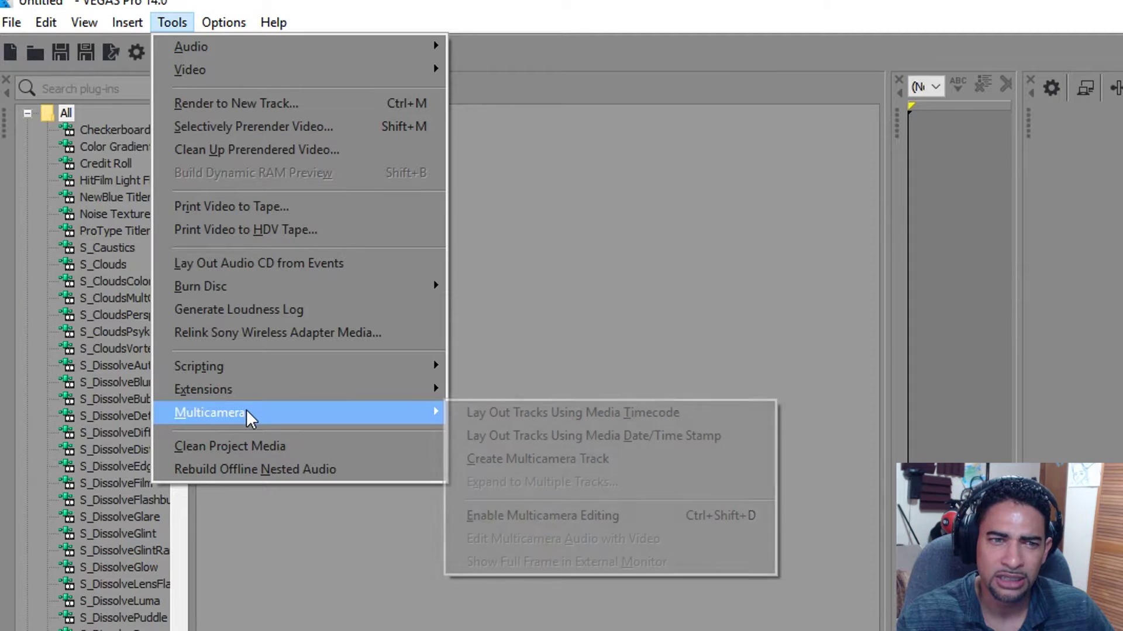
click(490, 456)
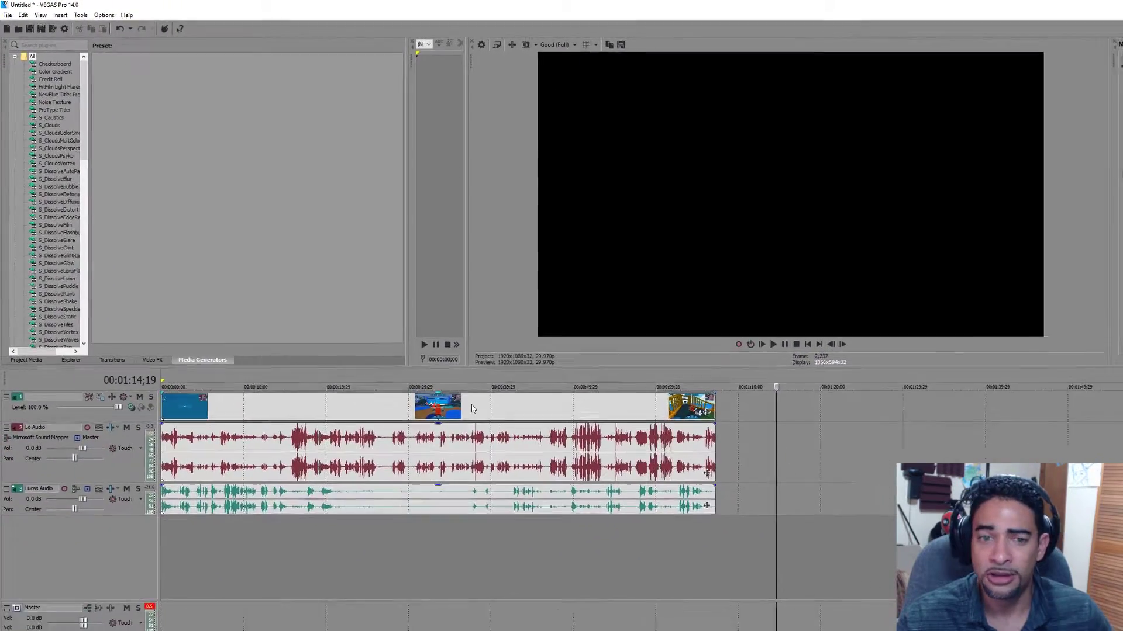
- Enable multicamera editing and return the playhead to the timeline start to show both camera views
click(73, 15)
mouse_move(80, 178)
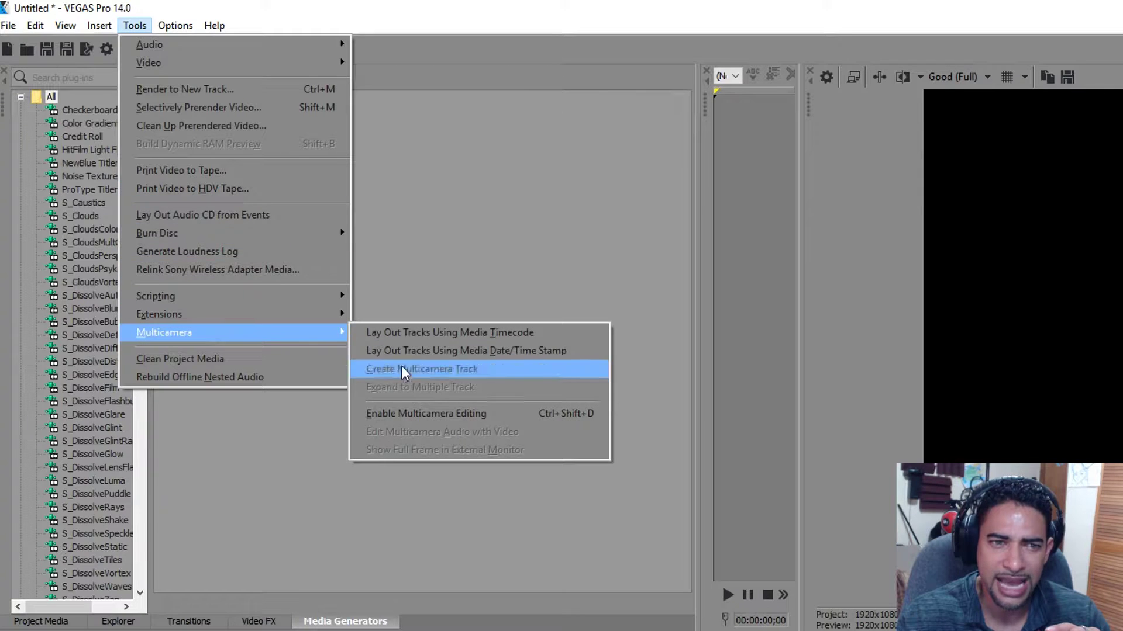
click(405, 414)
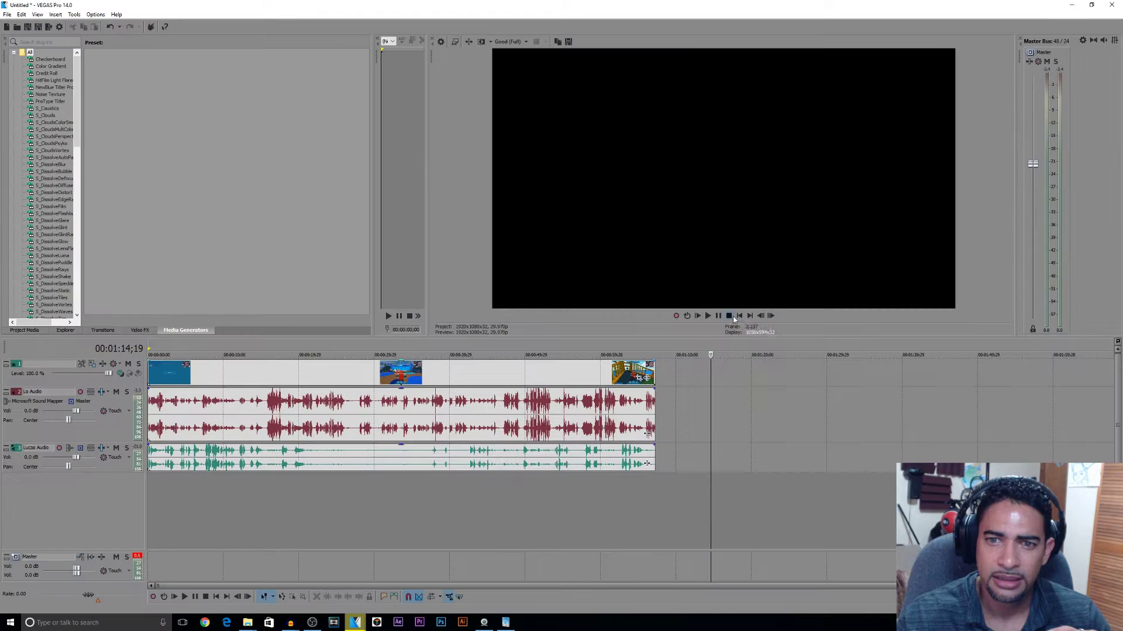
click(738, 316)
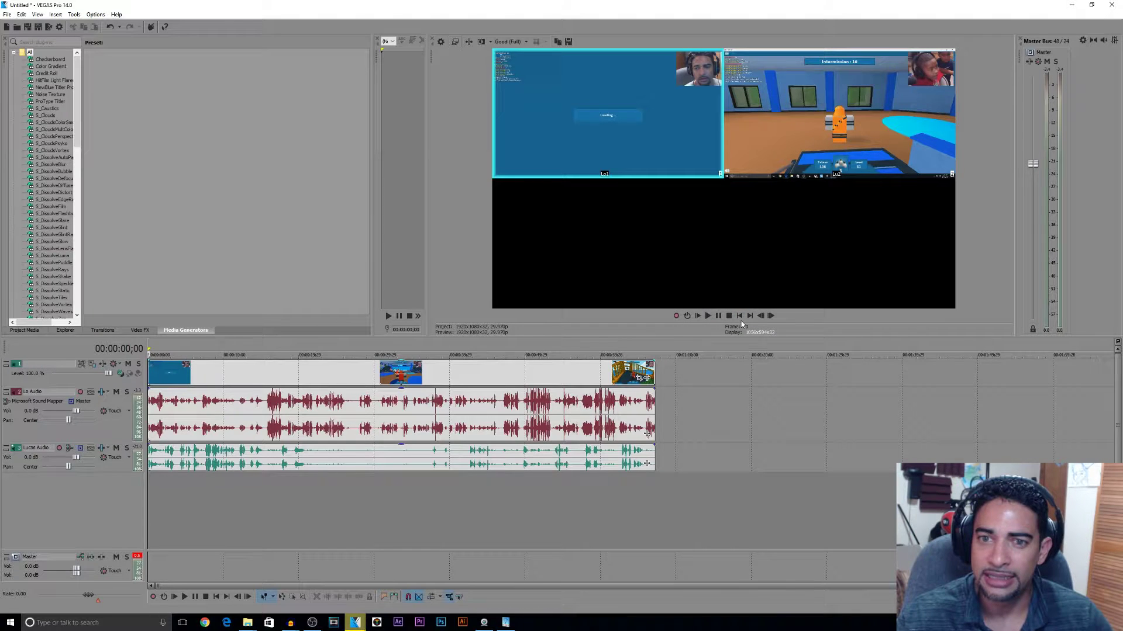
- Play the multicamera track and cut live back and forth between camera 1 and camera 2 until about 31 seconds, ending playback there
click(708, 316)
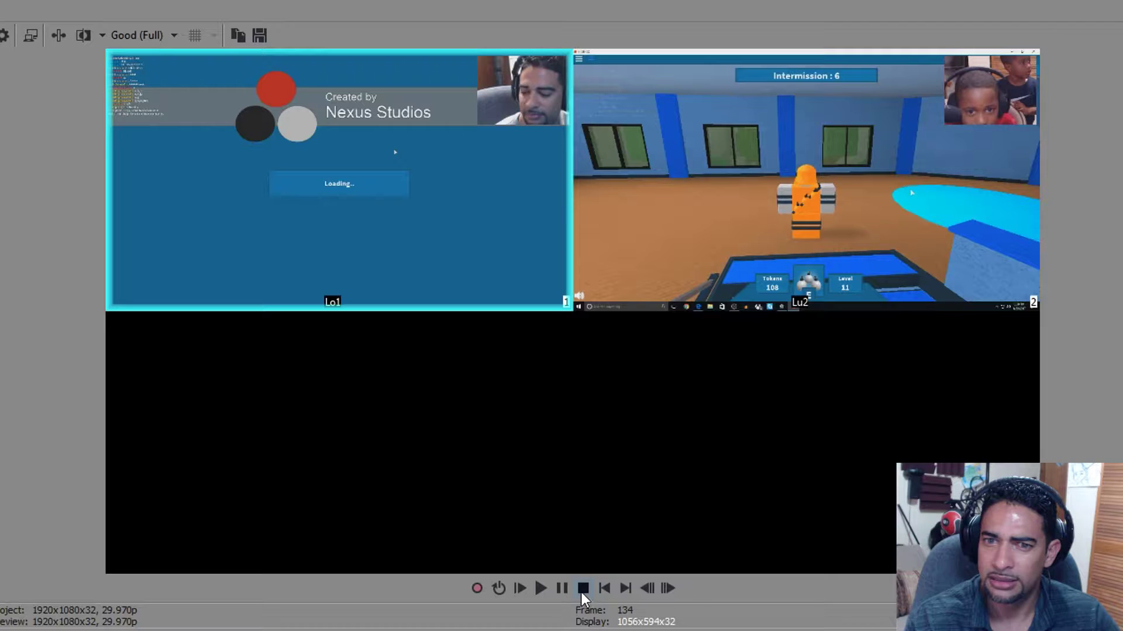
click(542, 588)
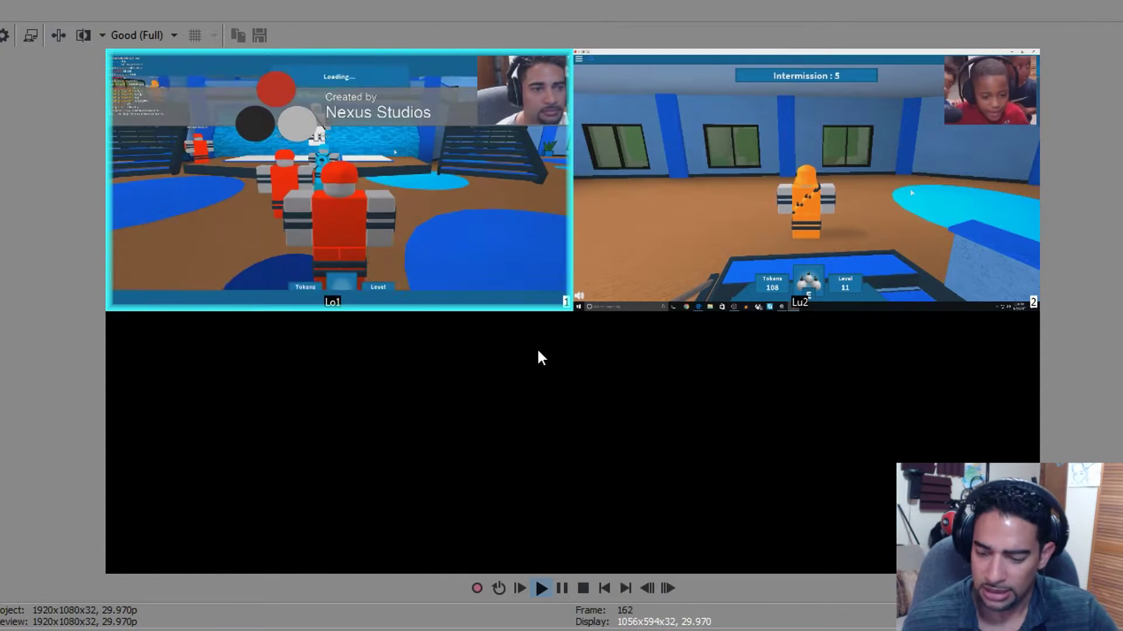
key(2)
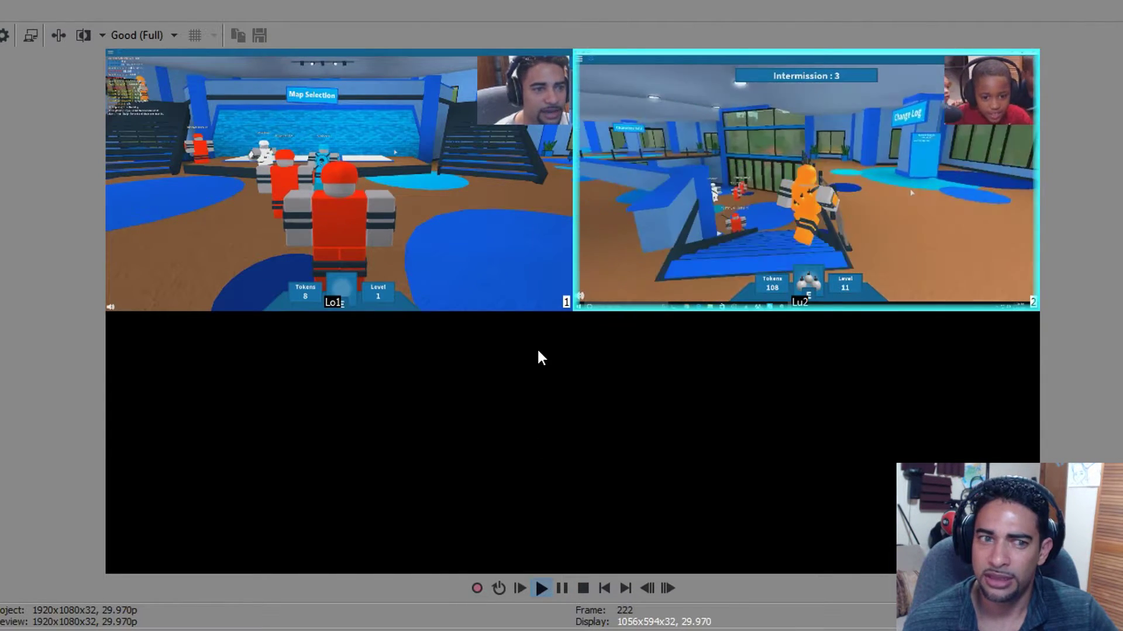
key(1)
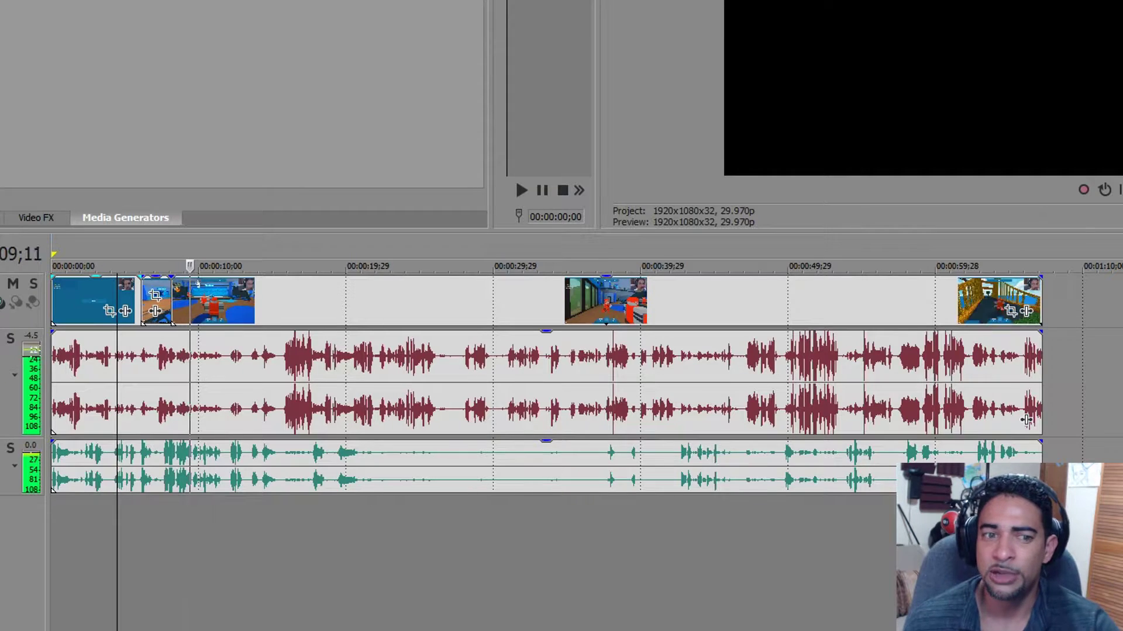
key(2)
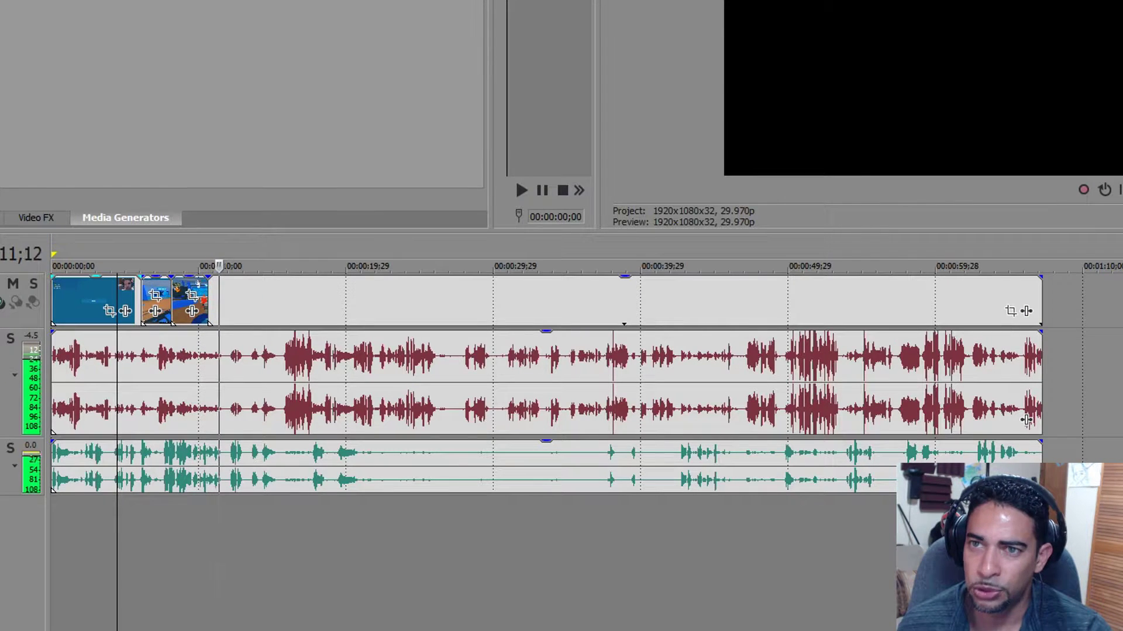
key(1)
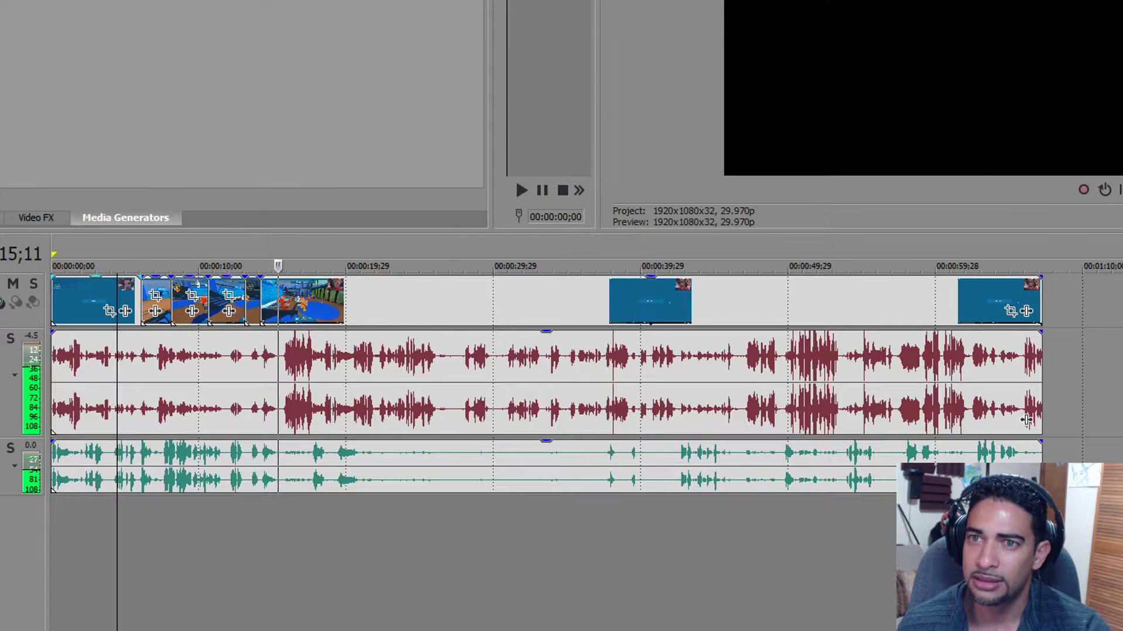
key(2)
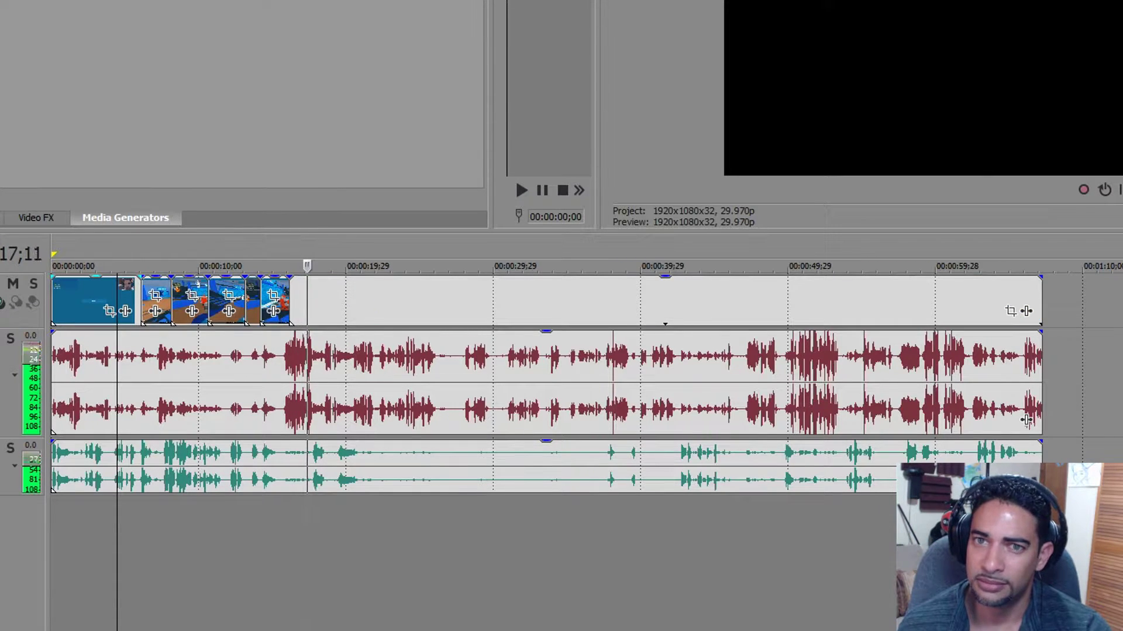
key(1)
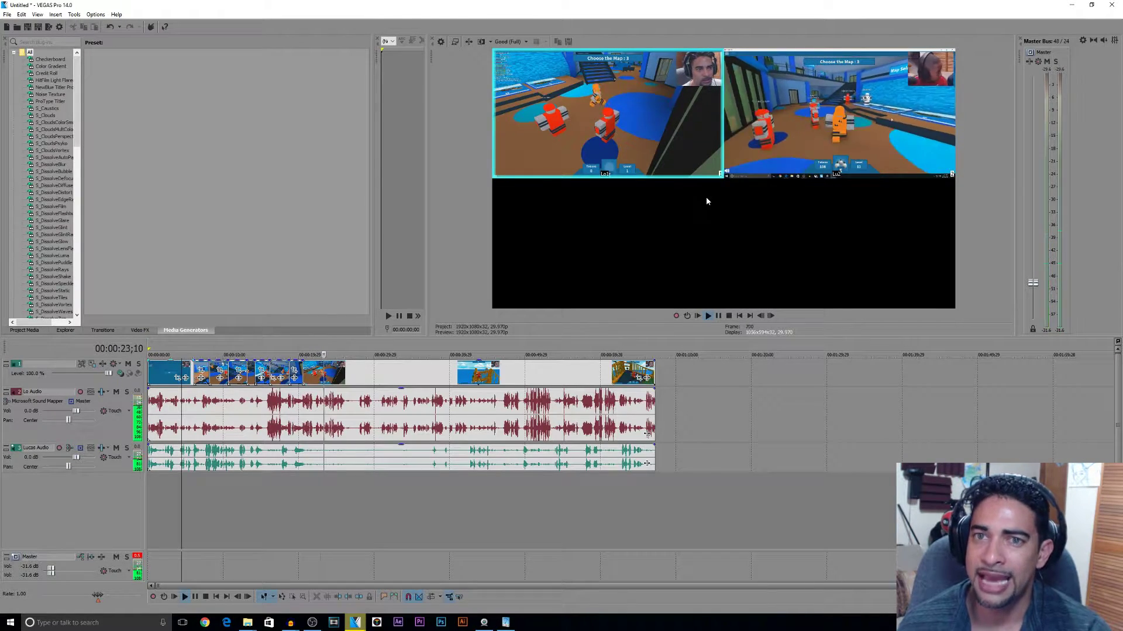
key(2)
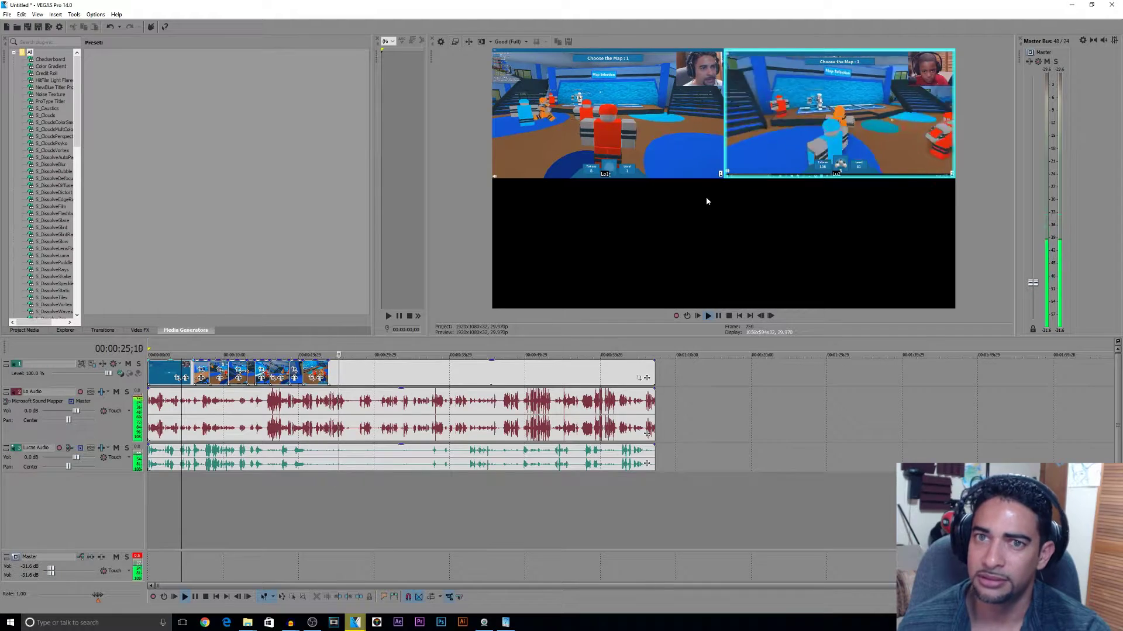
key(1)
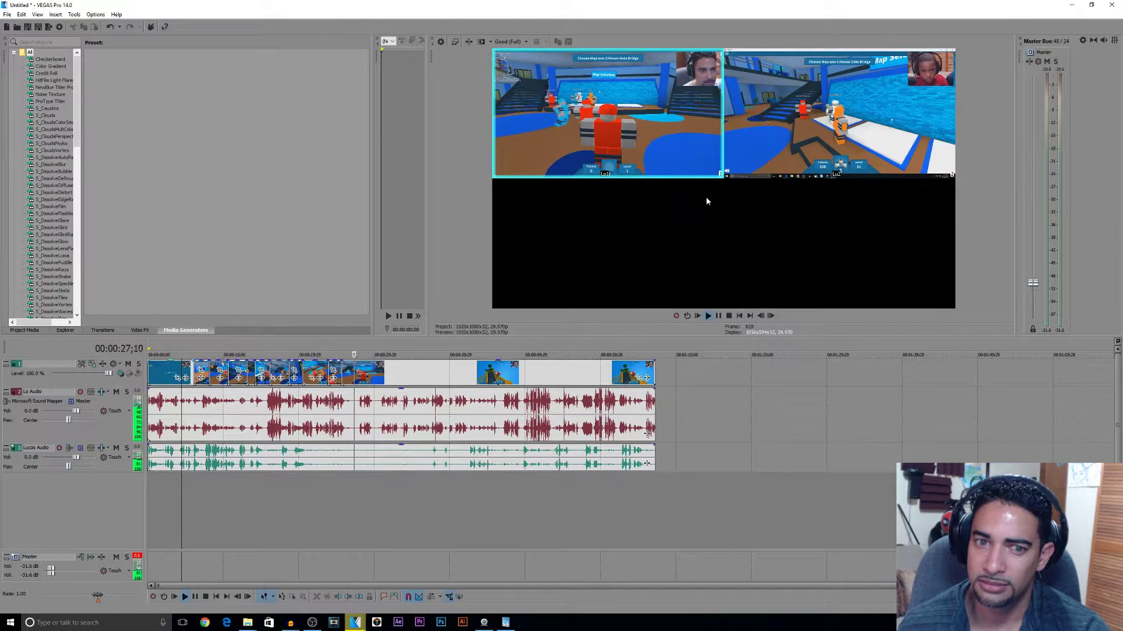
key(2)
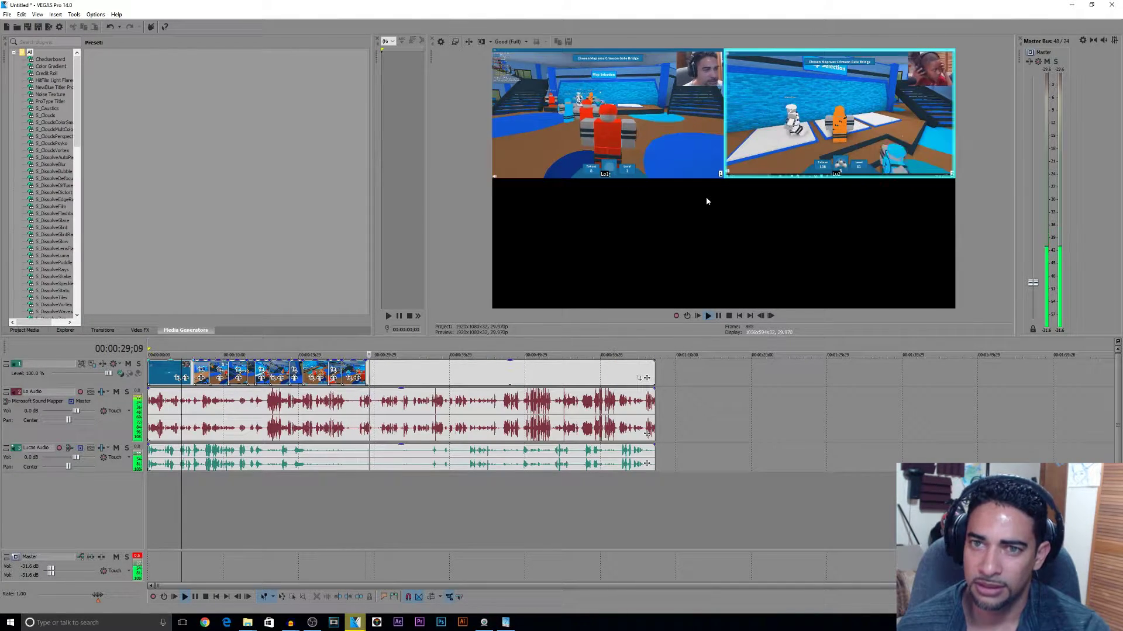
key(1)
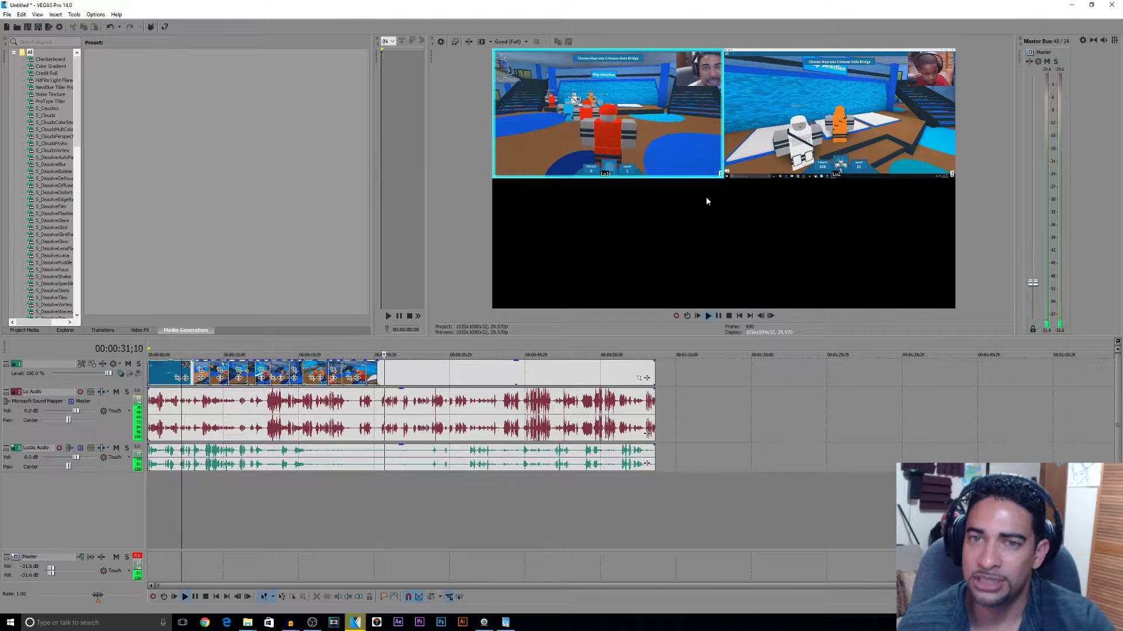
key(space)
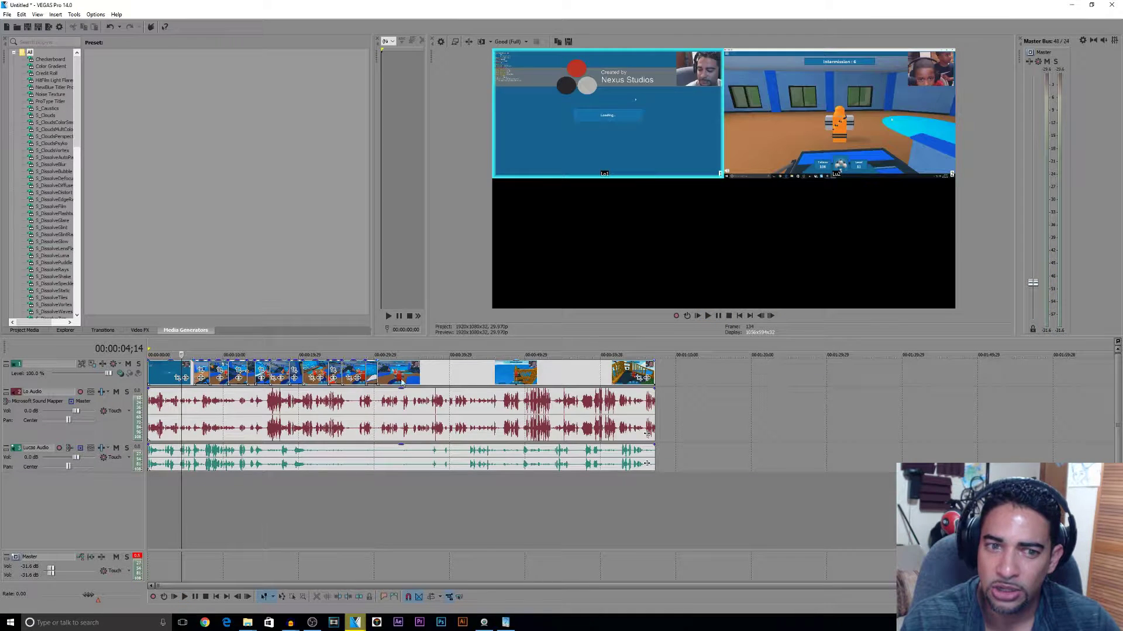
- Roll the cut between views just after 10 seconds and the first cut near 6 seconds each about one second earlier
scroll(573, 397, up, 5)
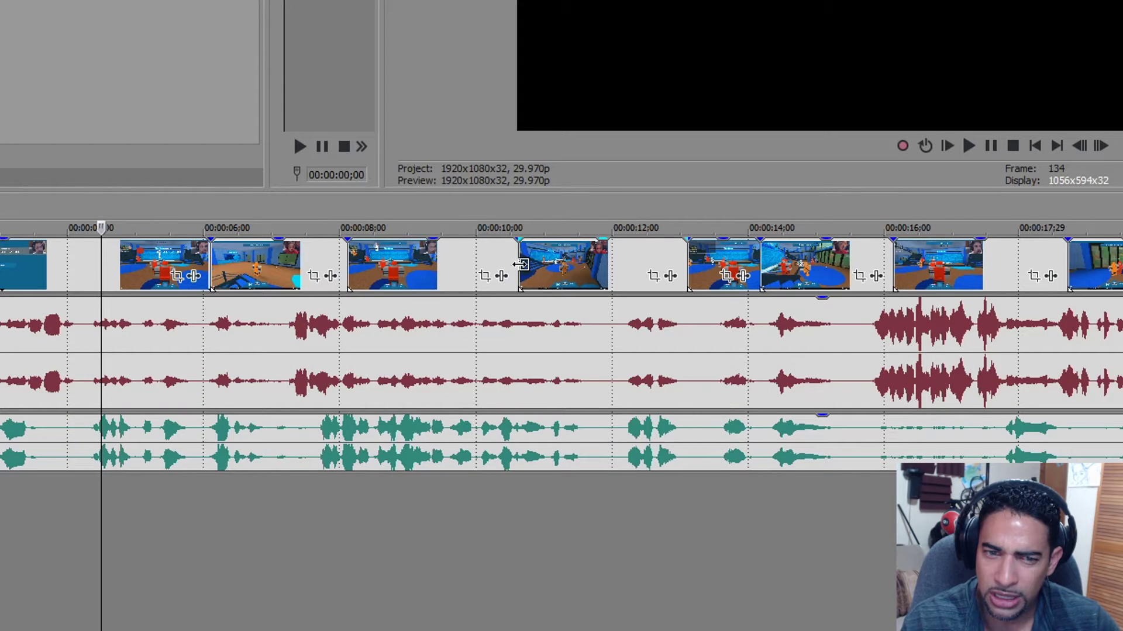
drag(521, 264, 445, 263)
drag(523, 262, 447, 263)
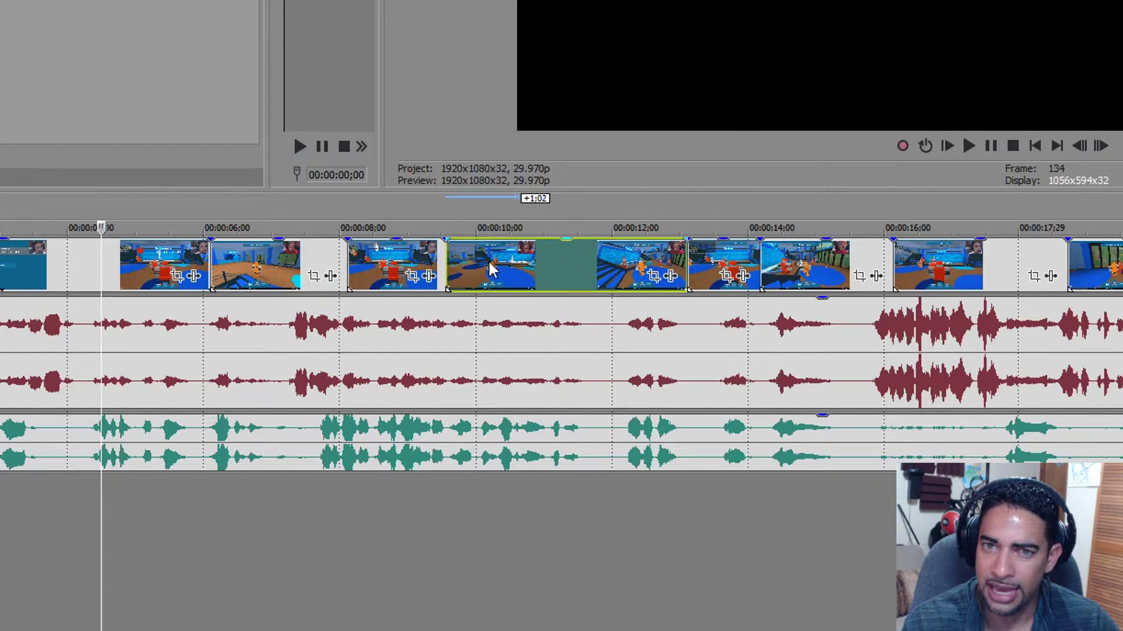
click(110, 260)
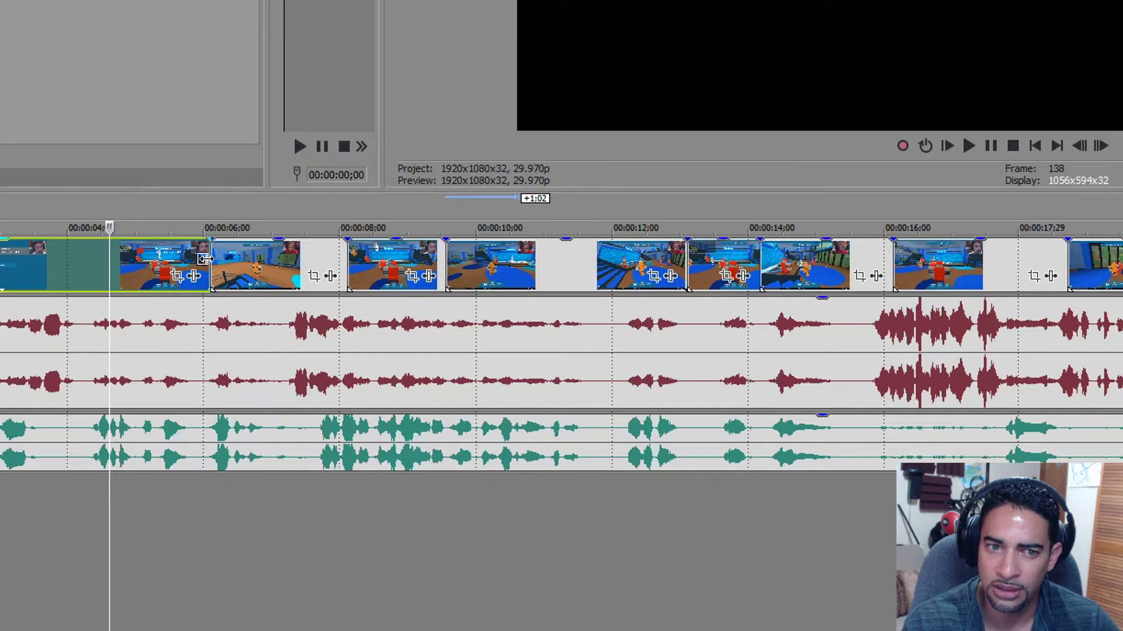
drag(206, 260, 134, 261)
scroll(134, 261, down, 5)
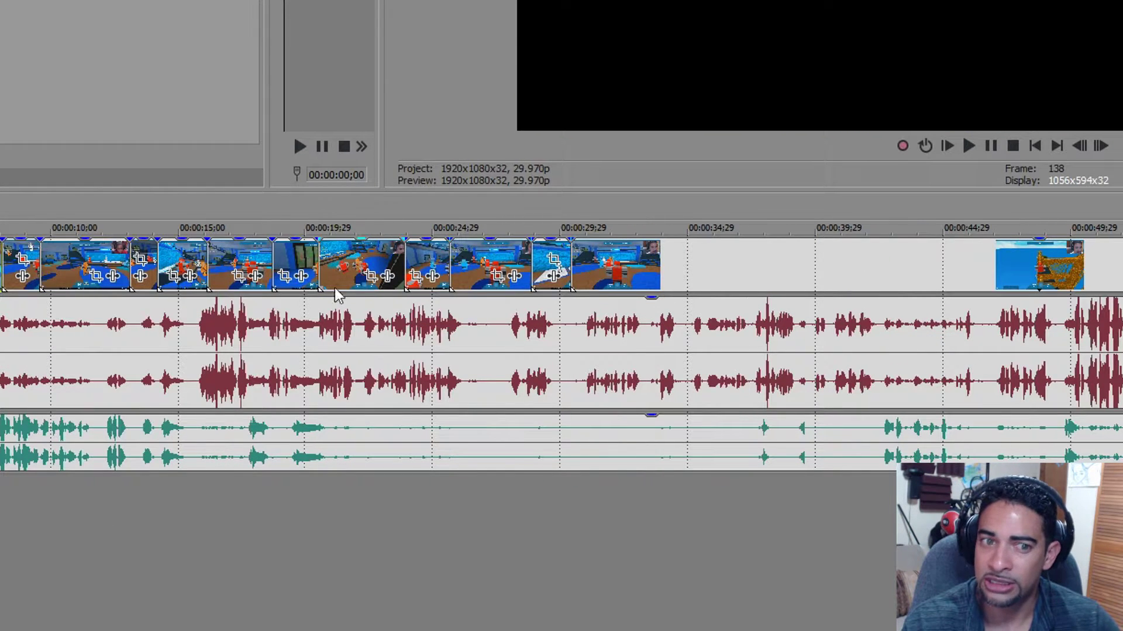
- Play the multicamera track from about 10 seconds to check the adjusted cuts, and continue switching views past 34 seconds
click(43, 256)
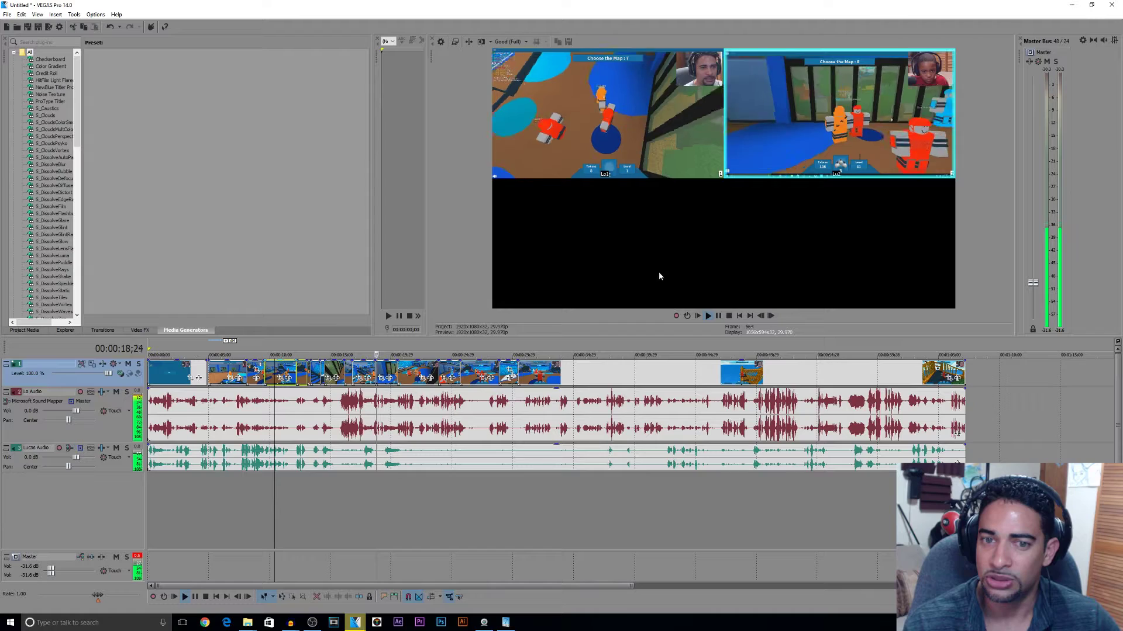
click(602, 367)
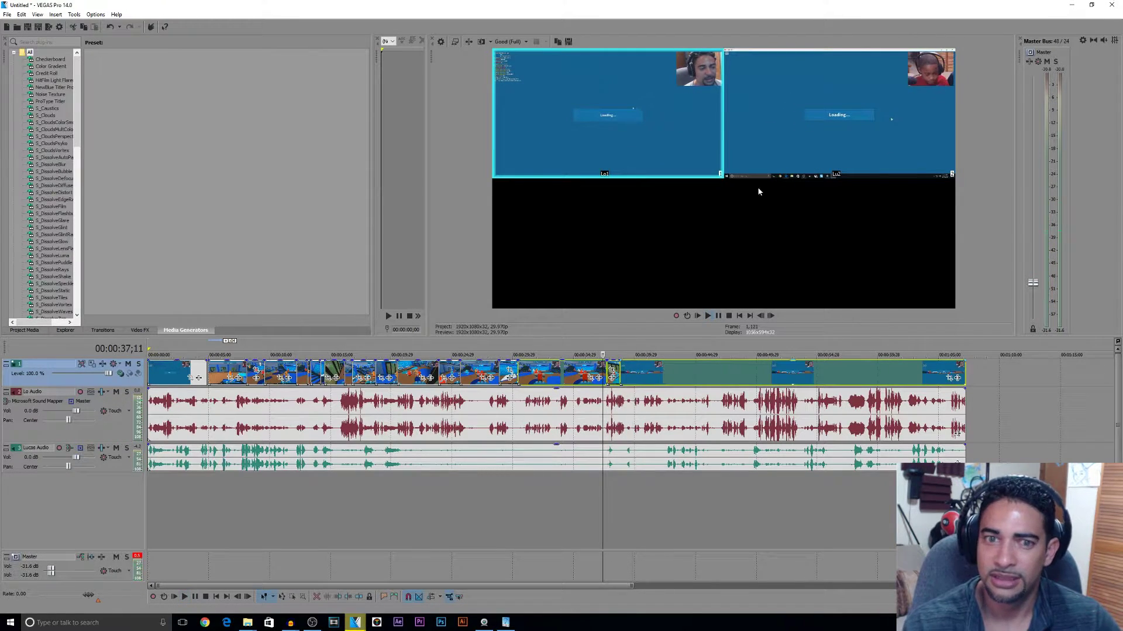
key(space)
- Turn off multicamera editing and play the switched sequence from the timeline start
click(74, 14)
mouse_move(88, 15)
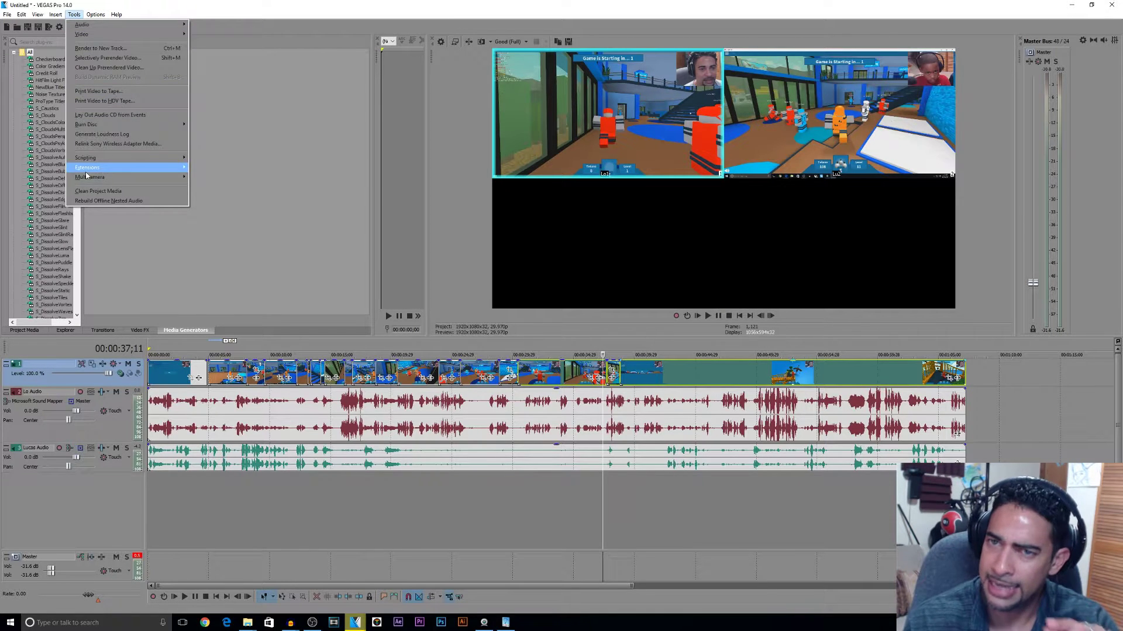
mouse_move(86, 176)
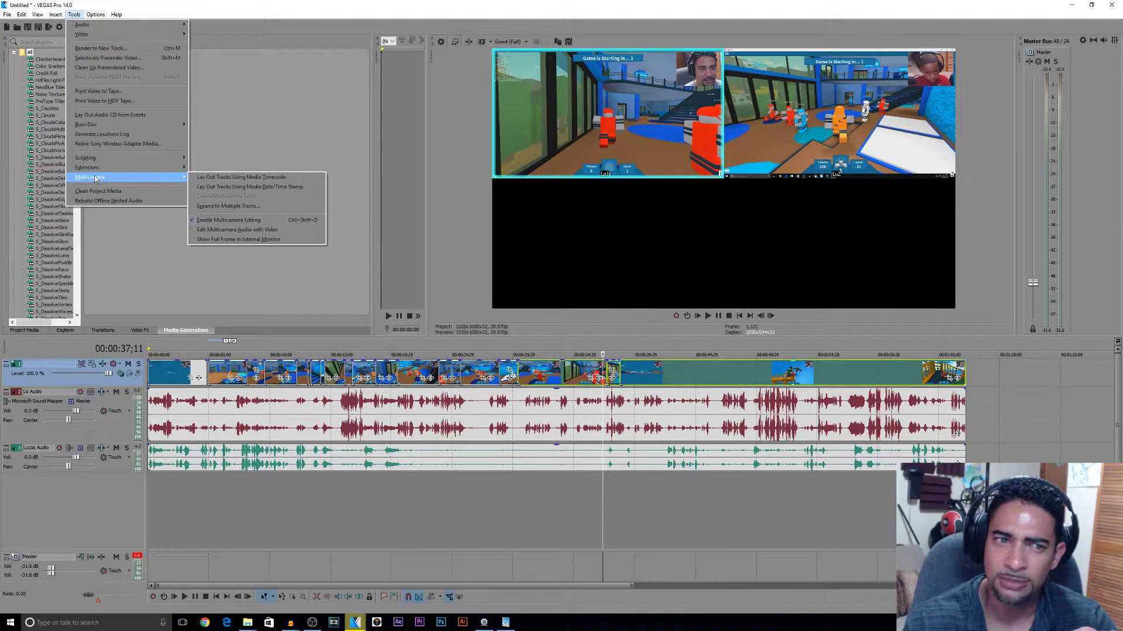
click(212, 221)
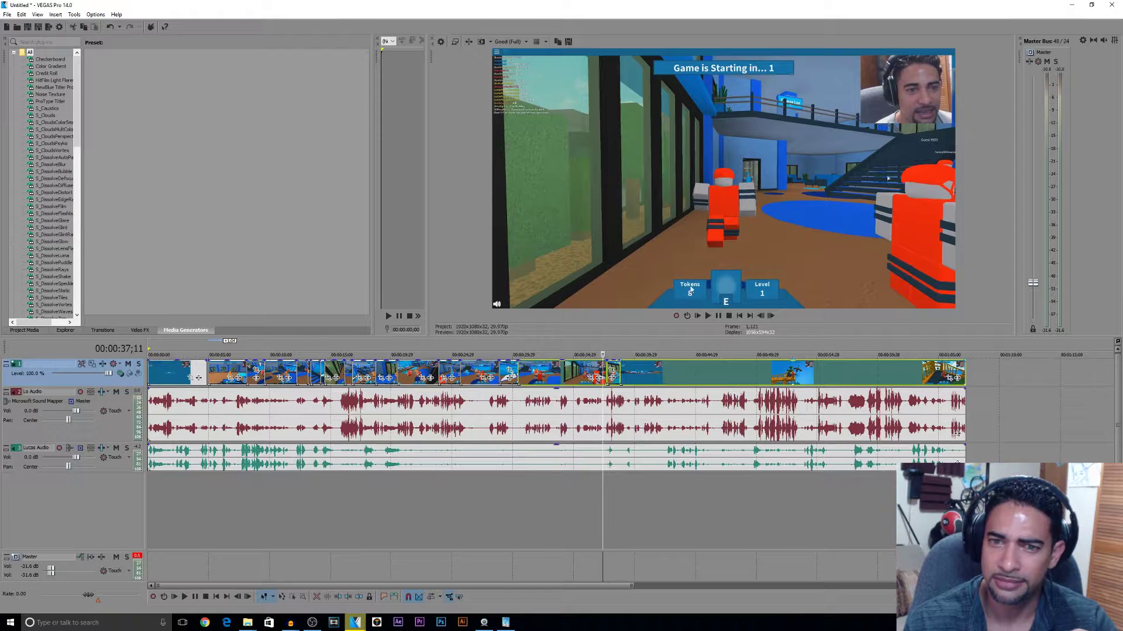
click(740, 316)
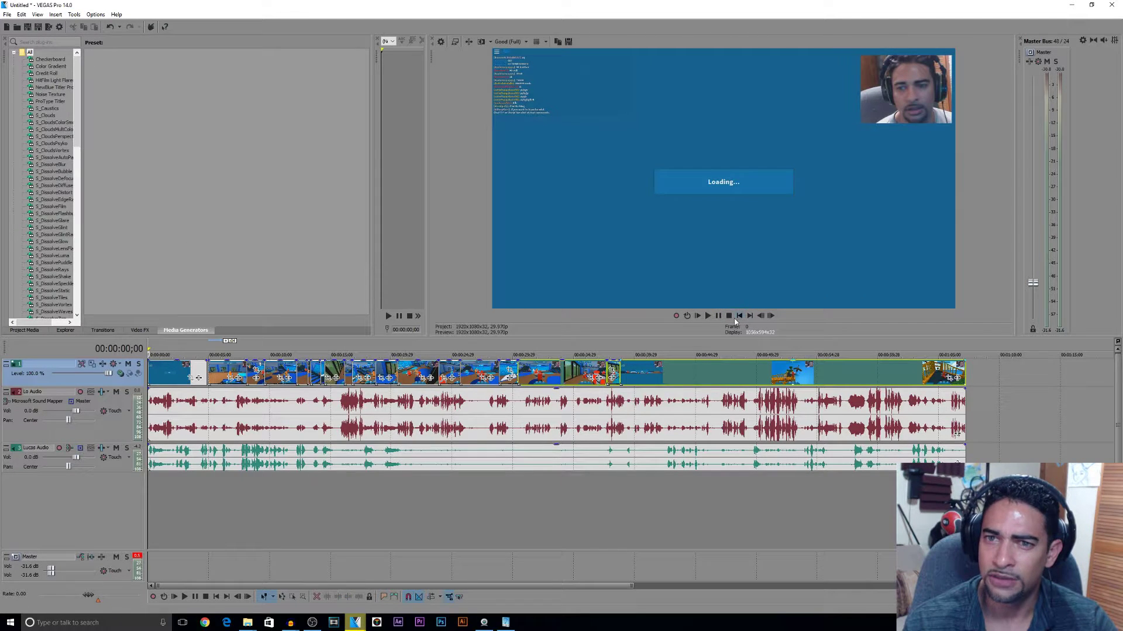
click(707, 316)
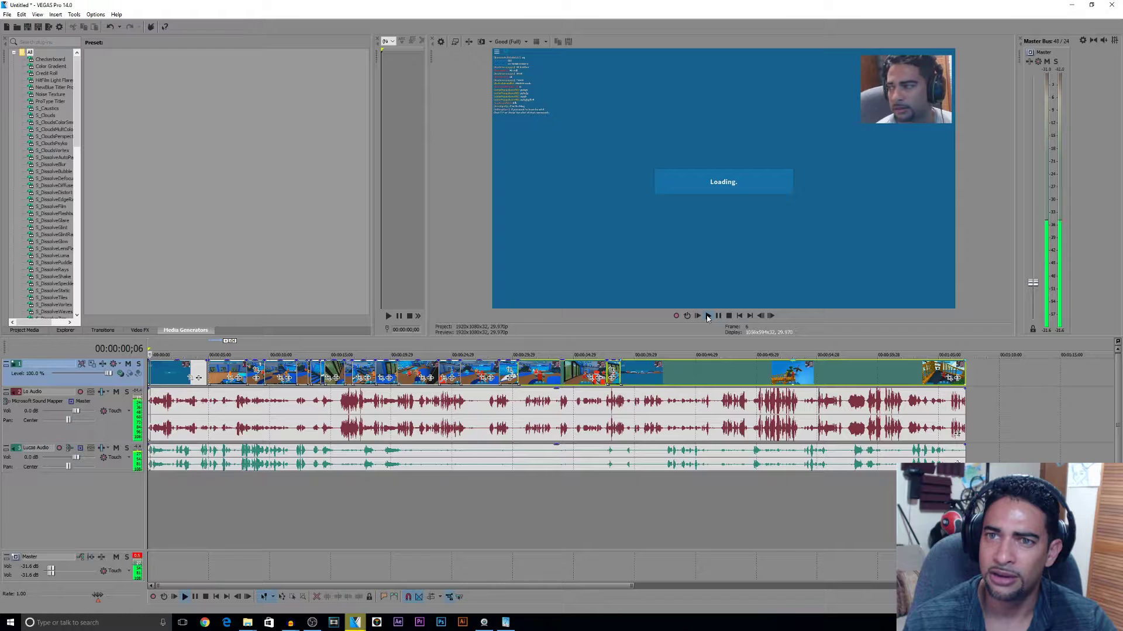